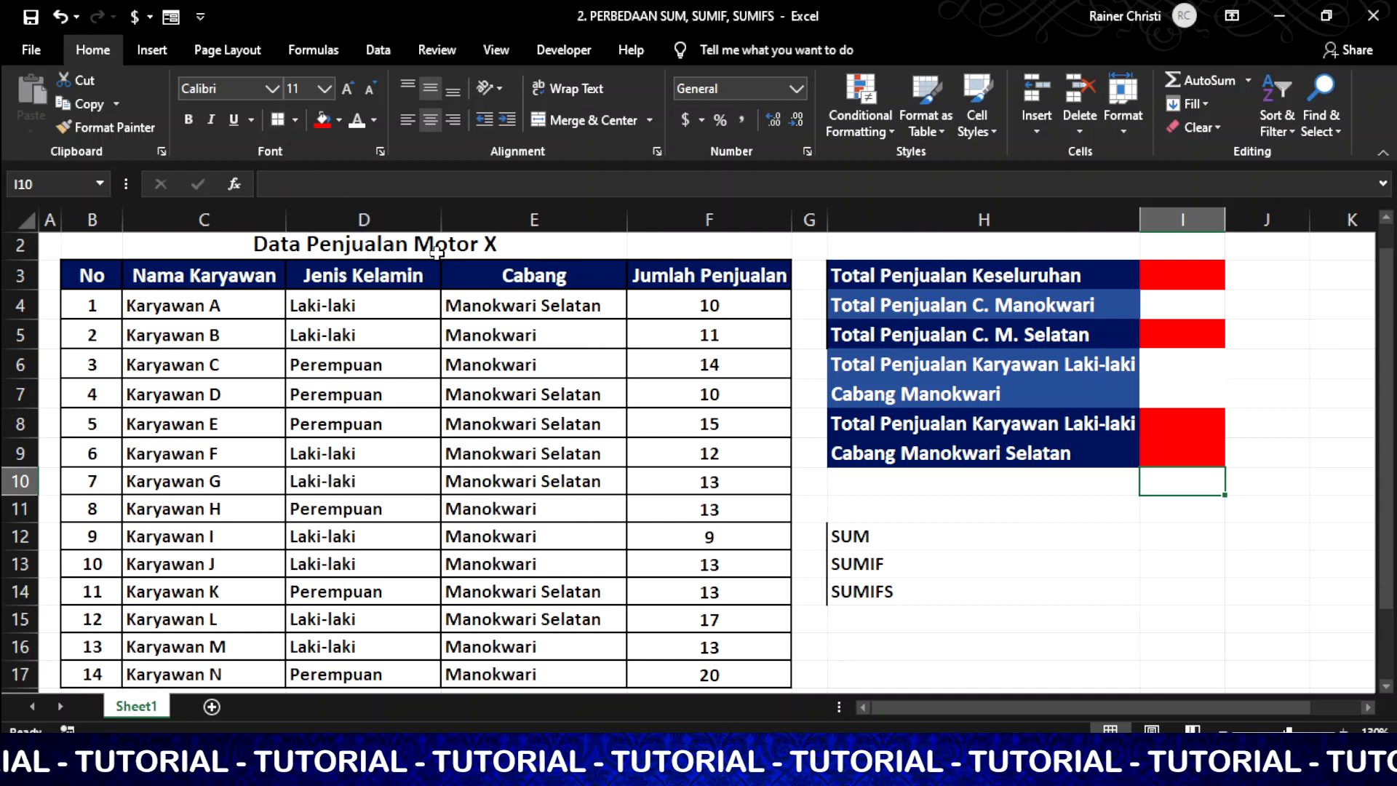
Point out the Data Penjualan Motor X title, the summary total cells and the SUM note in H12
{"action": "left_click", "coordinate": [502, 240]}
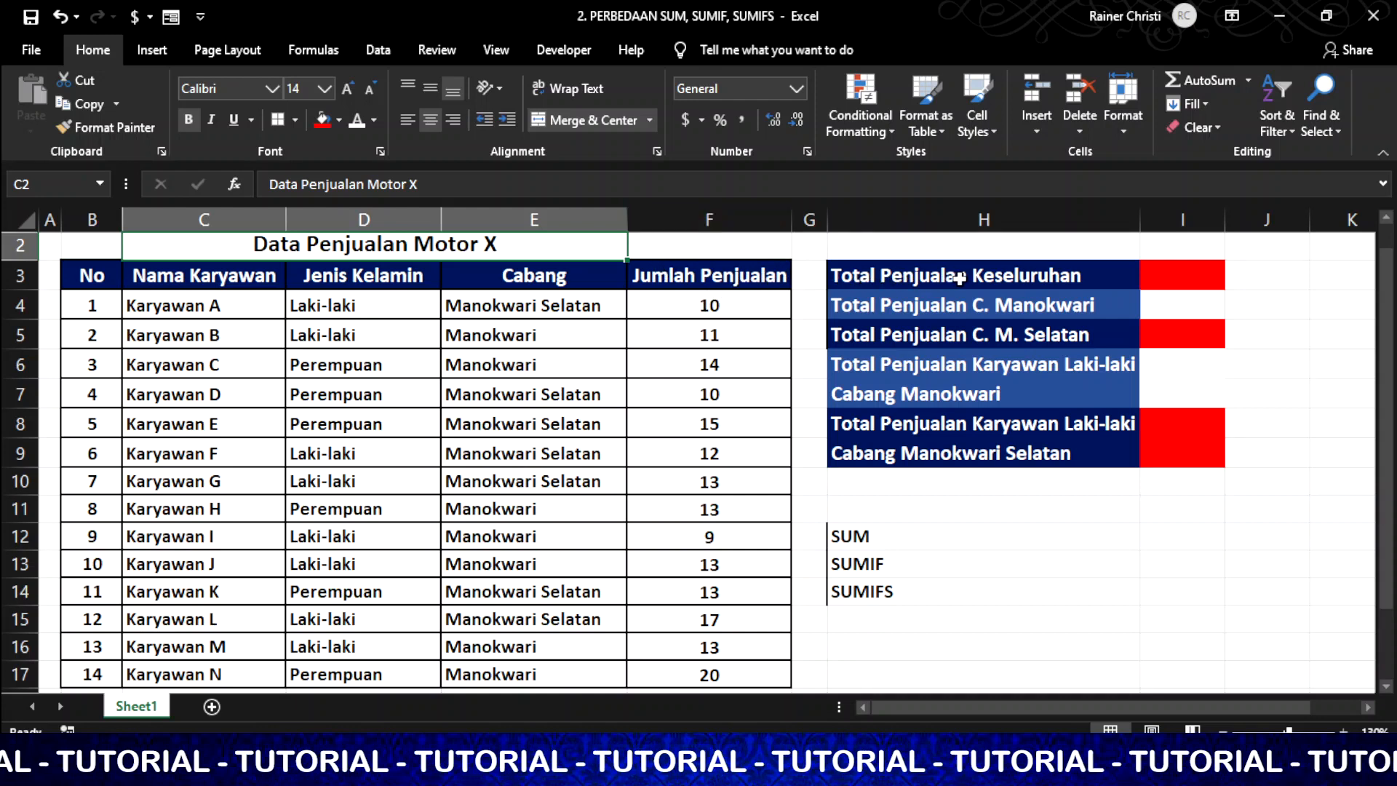
{"action": "left_click", "coordinate": [1184, 280]}
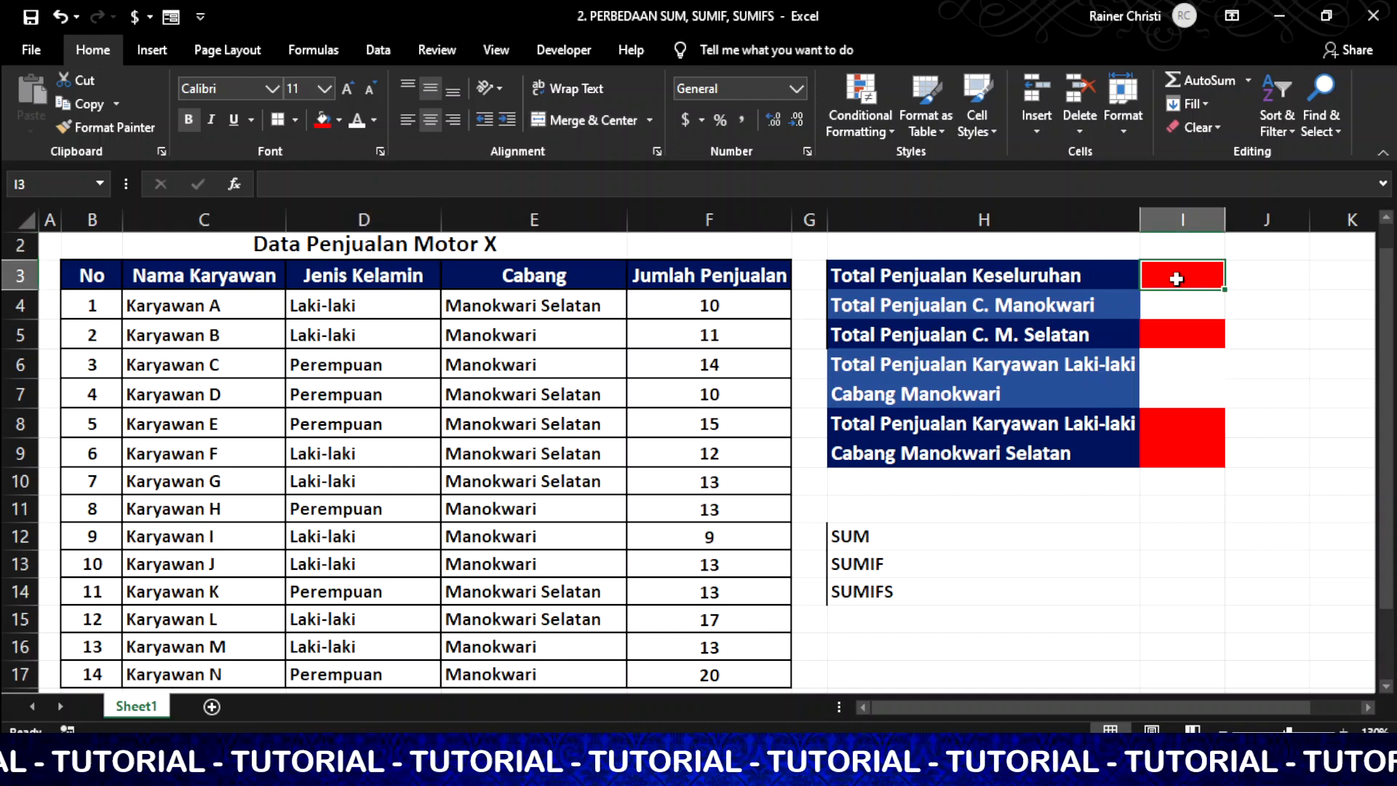
{"action": "left_click", "coordinate": [1194, 313]}
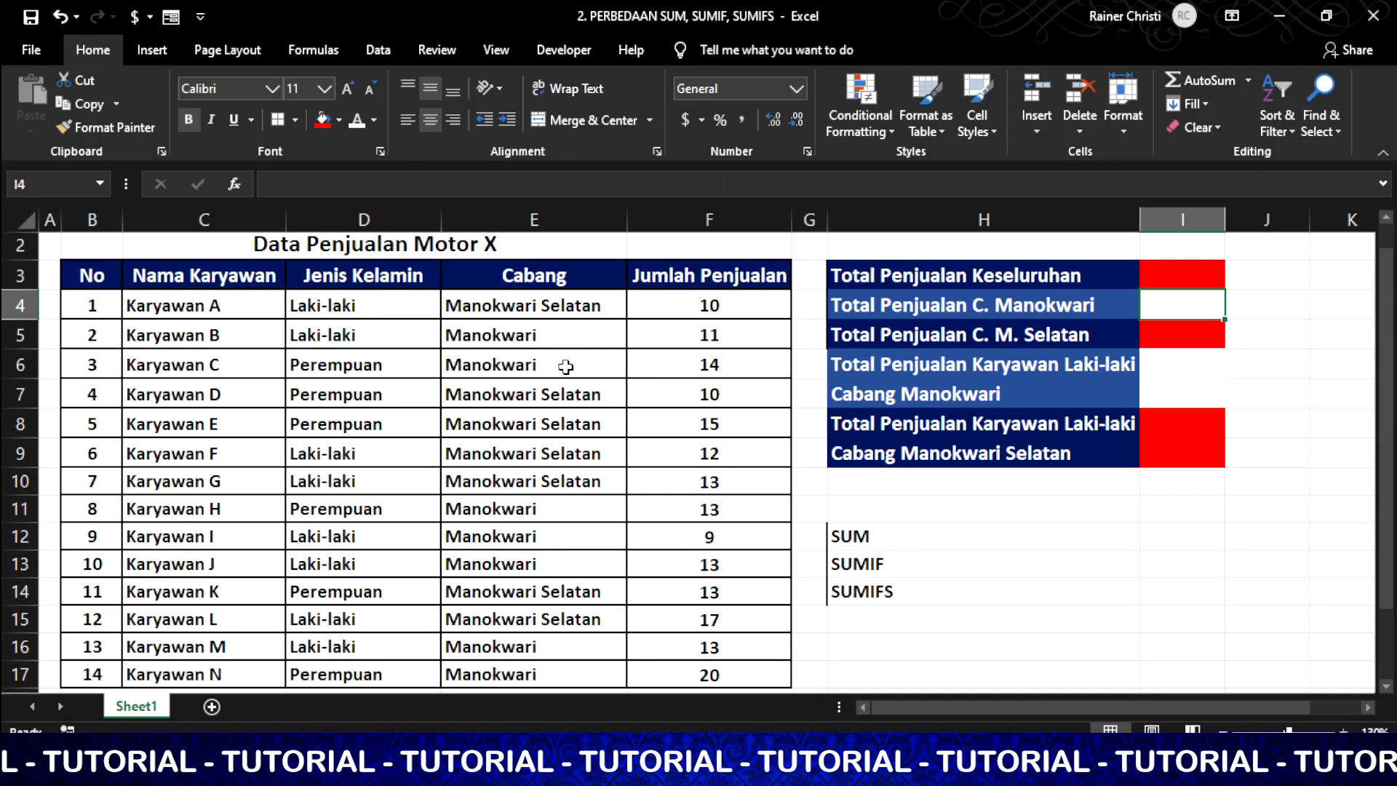
{"action": "left_click", "coordinate": [1177, 335]}
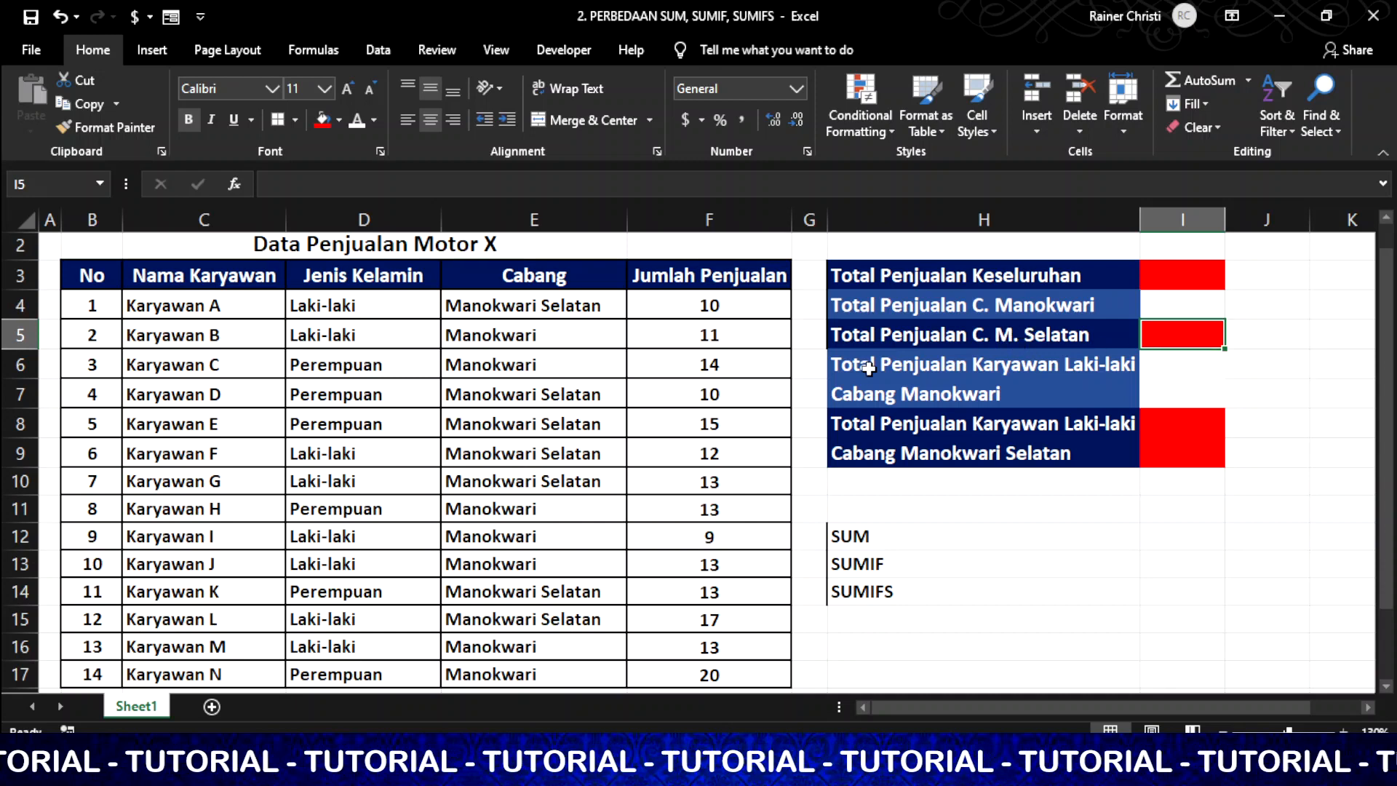
{"action": "left_click", "coordinate": [1167, 375]}
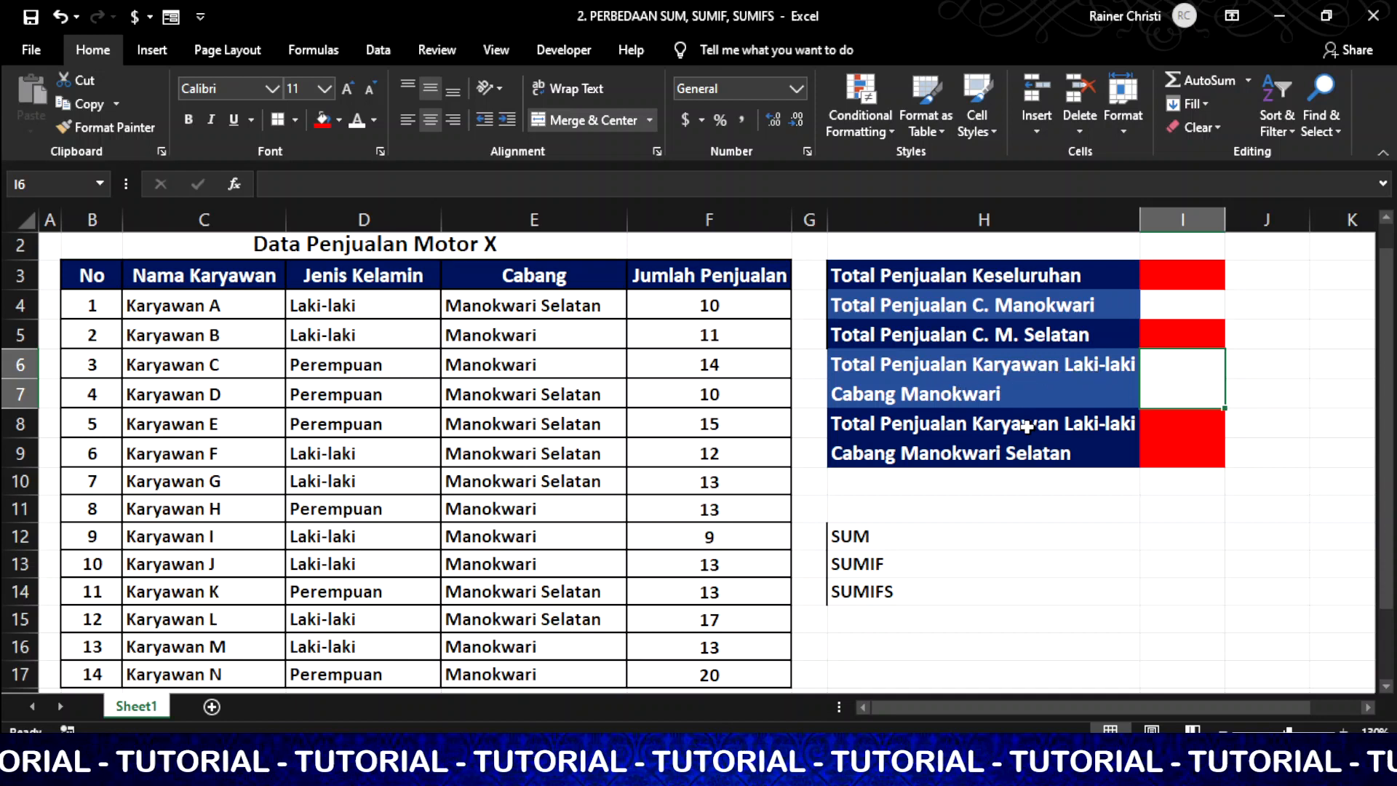
{"action": "left_click", "coordinate": [1026, 451]}
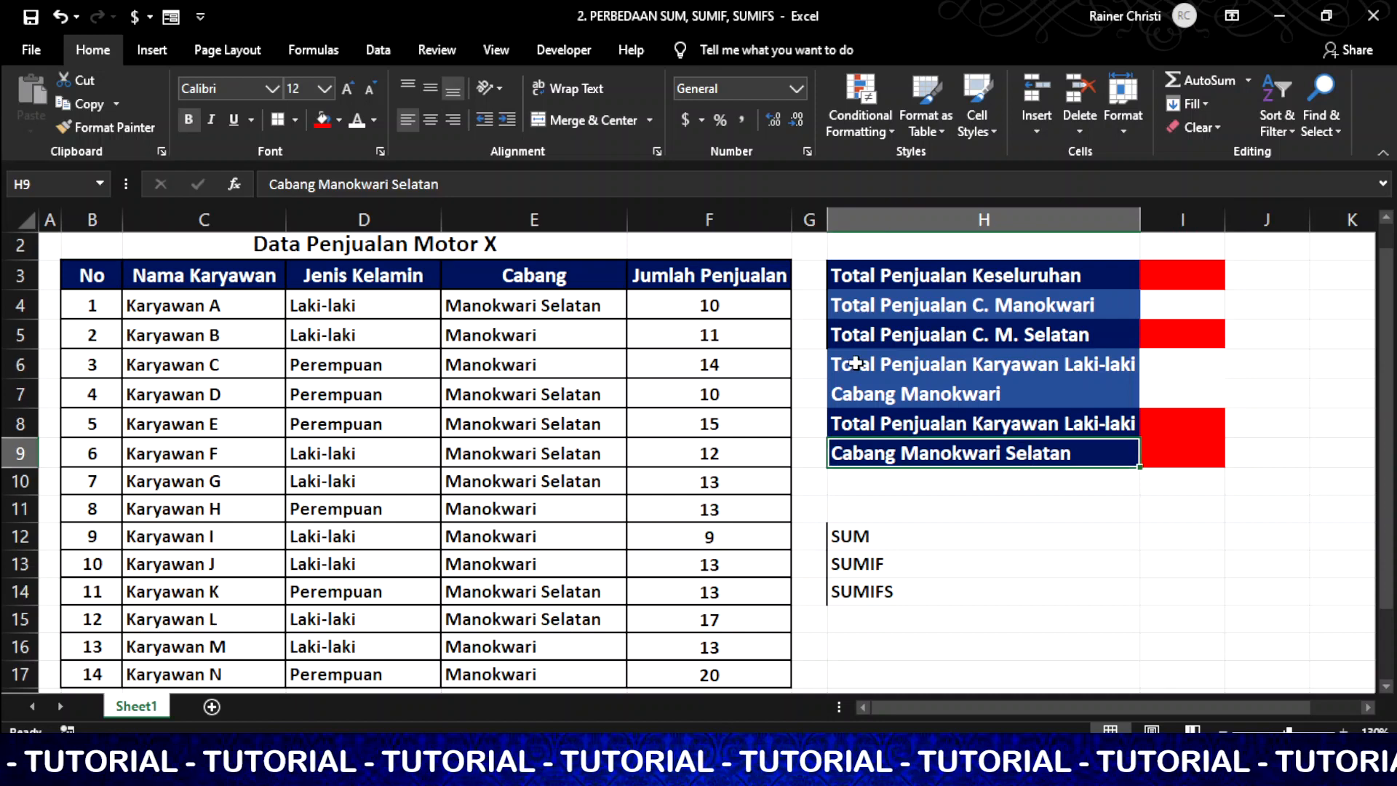
{"action": "left_click", "coordinate": [1197, 275]}
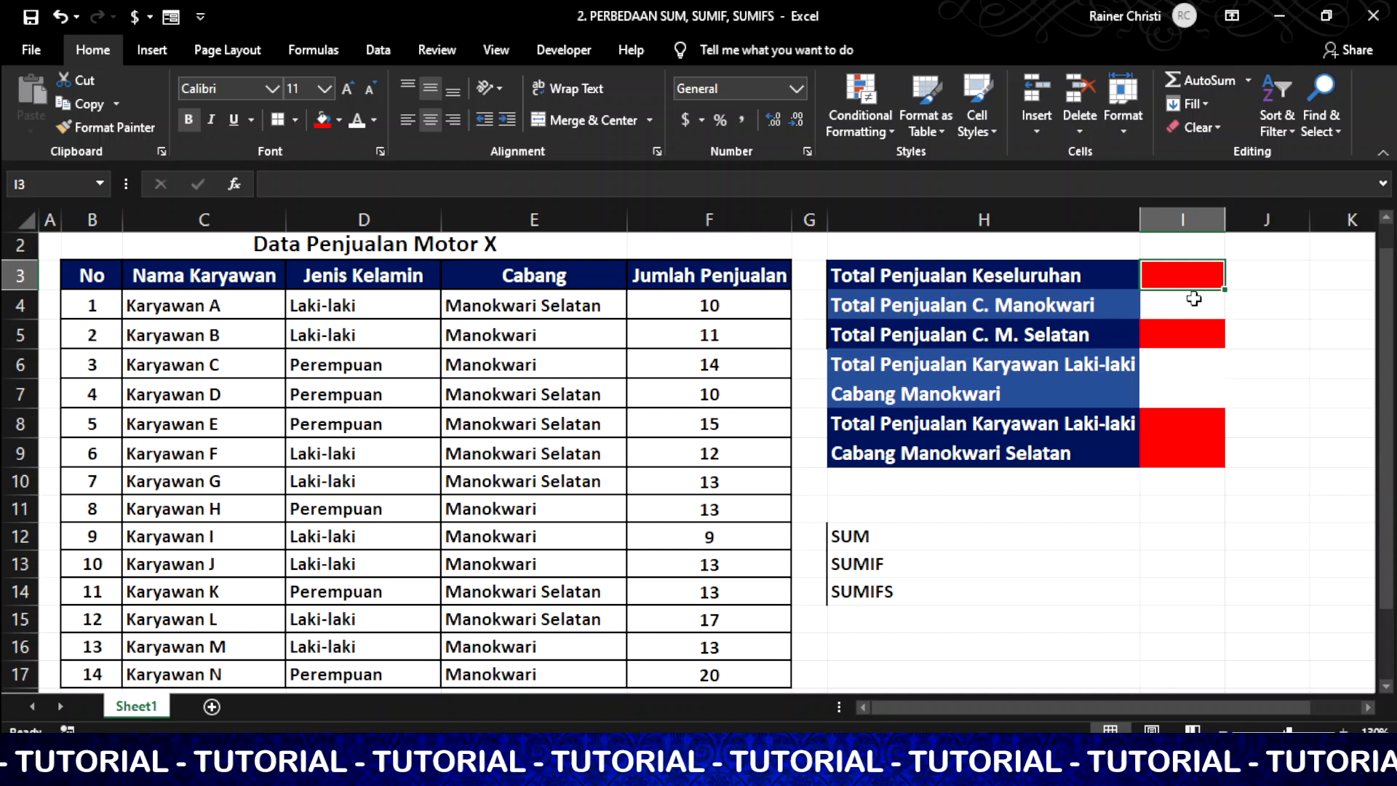
{"action": "left_click", "coordinate": [1001, 536]}
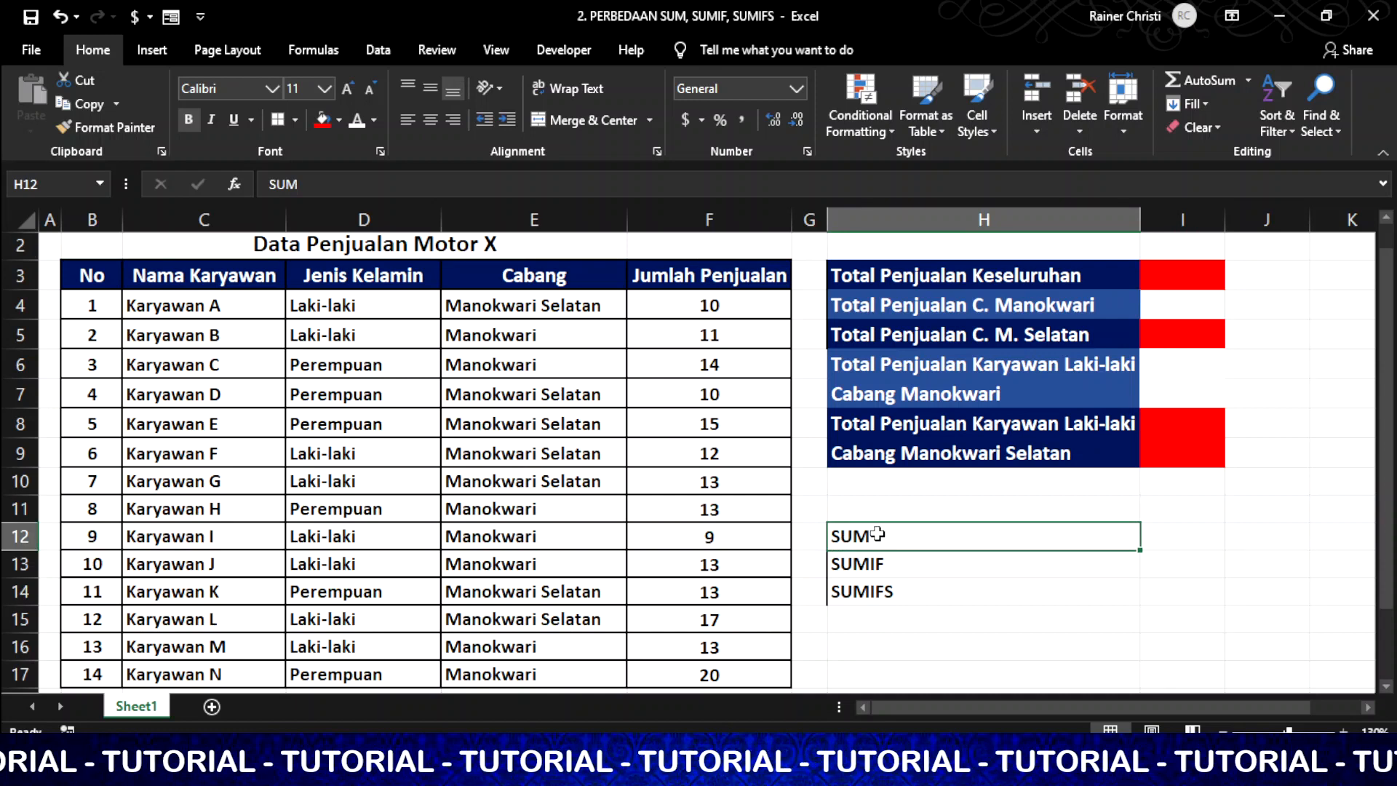
Enter =SUM(F4:F17) in I3 to total all Jumlah Penjualan values
{"action": "left_click", "coordinate": [1220, 267]}
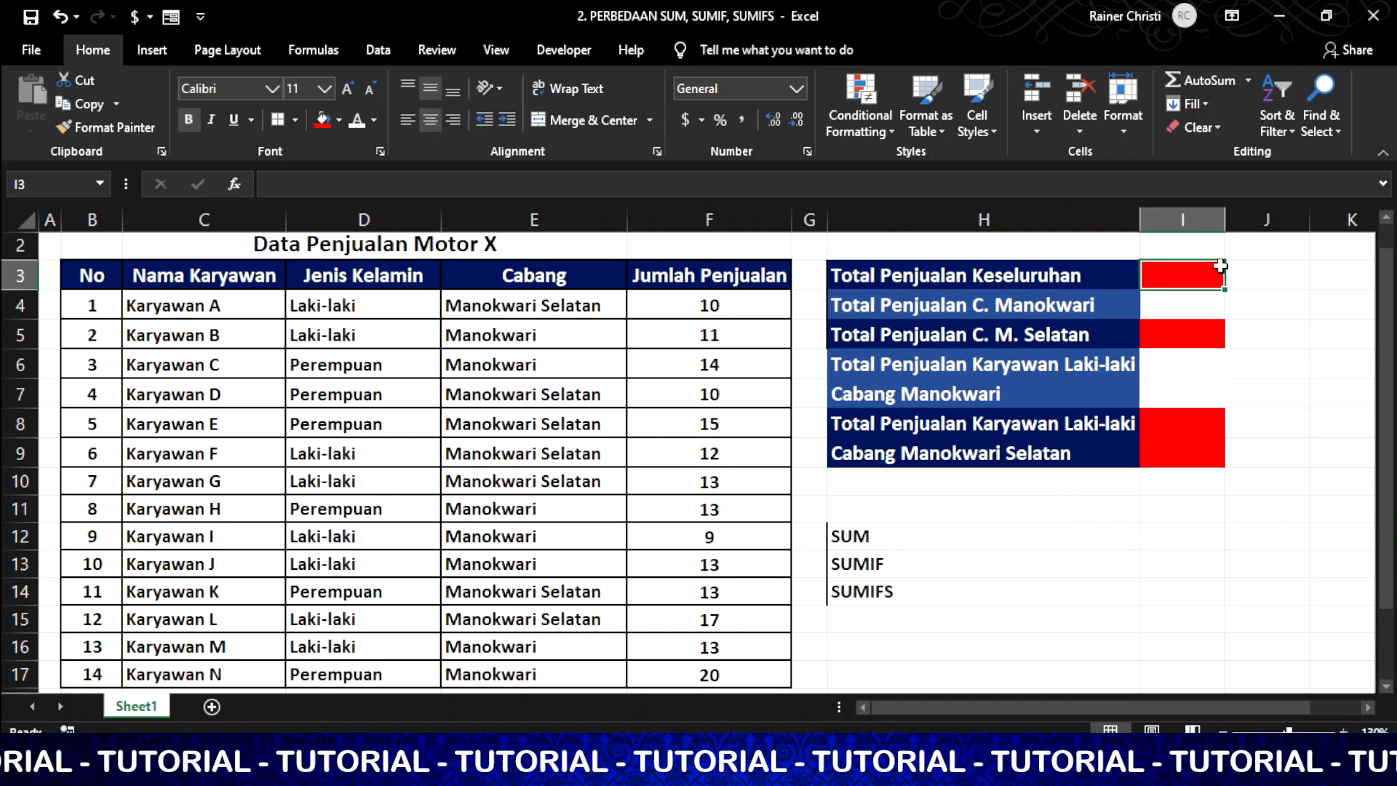
{"action": "type", "text": "=Sum("}
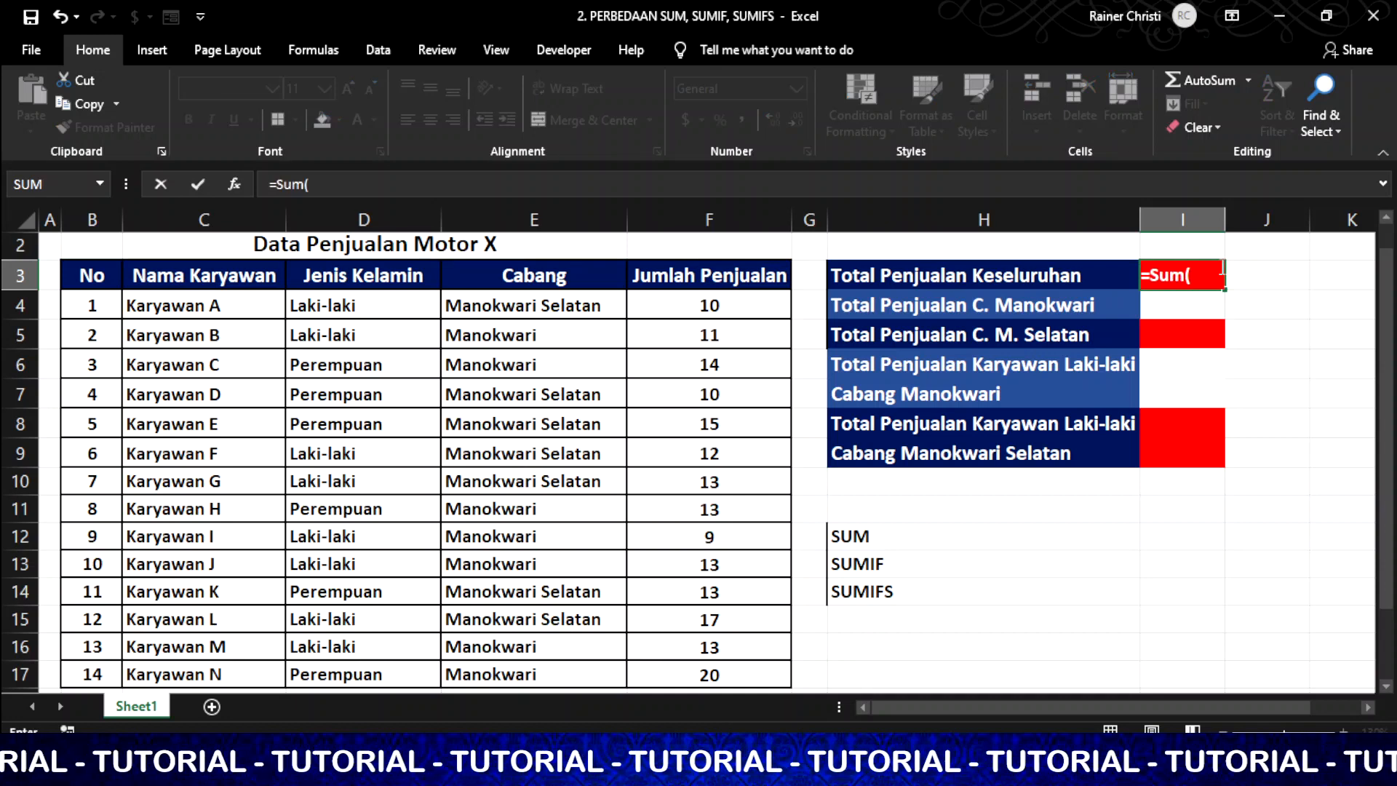
{"action": "left_click_drag", "start_coordinate": [757, 305], "coordinate": [738, 679]}
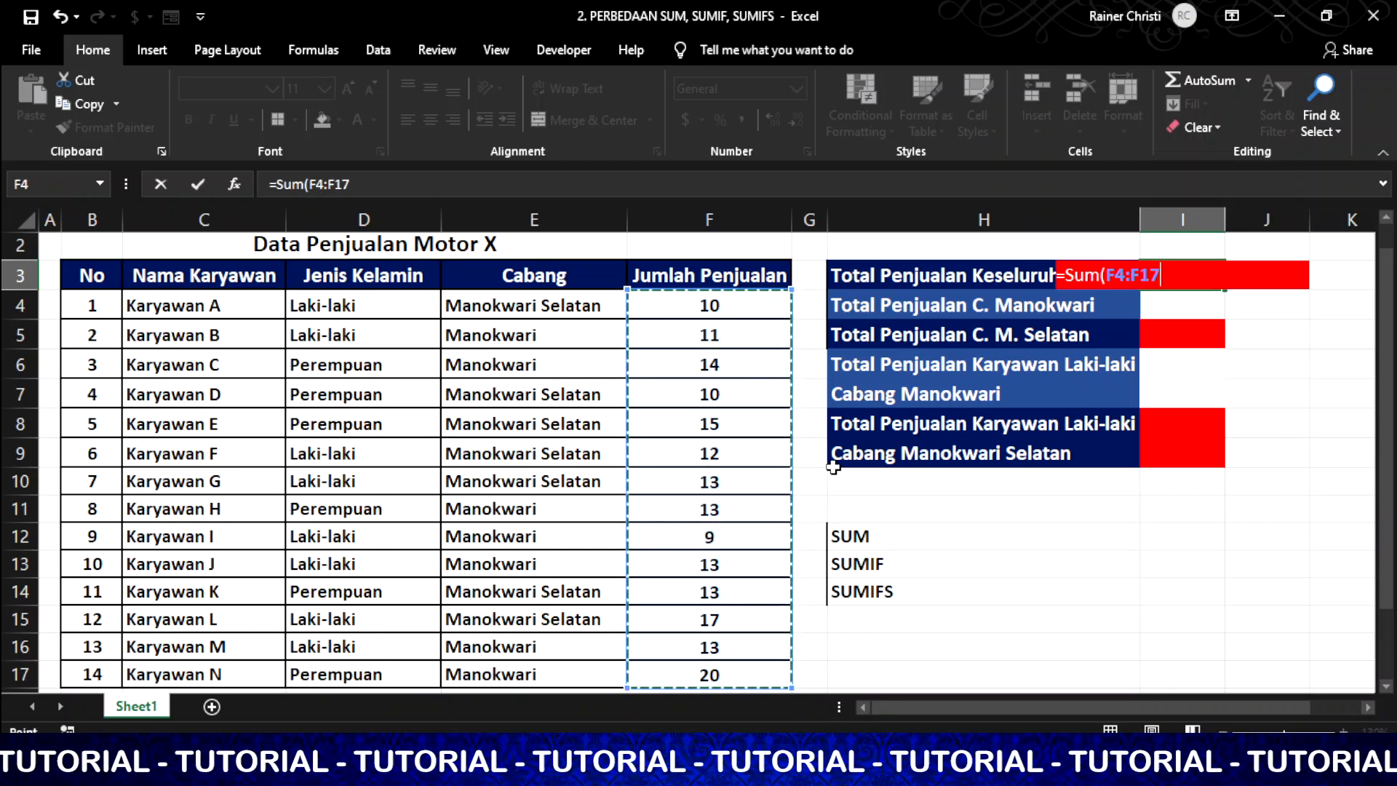
{"action": "type", "text": ")"}
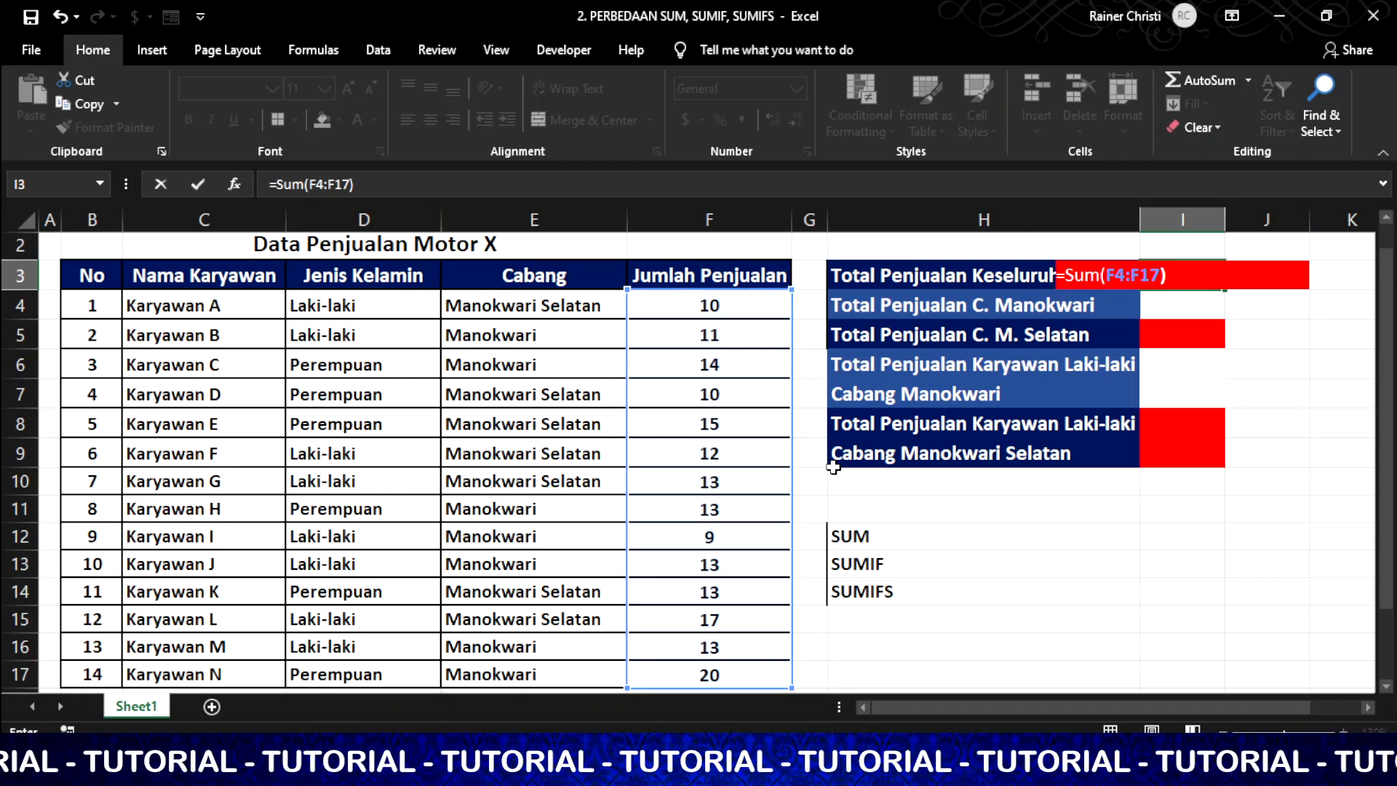
{"action": "key", "text": "Return"}
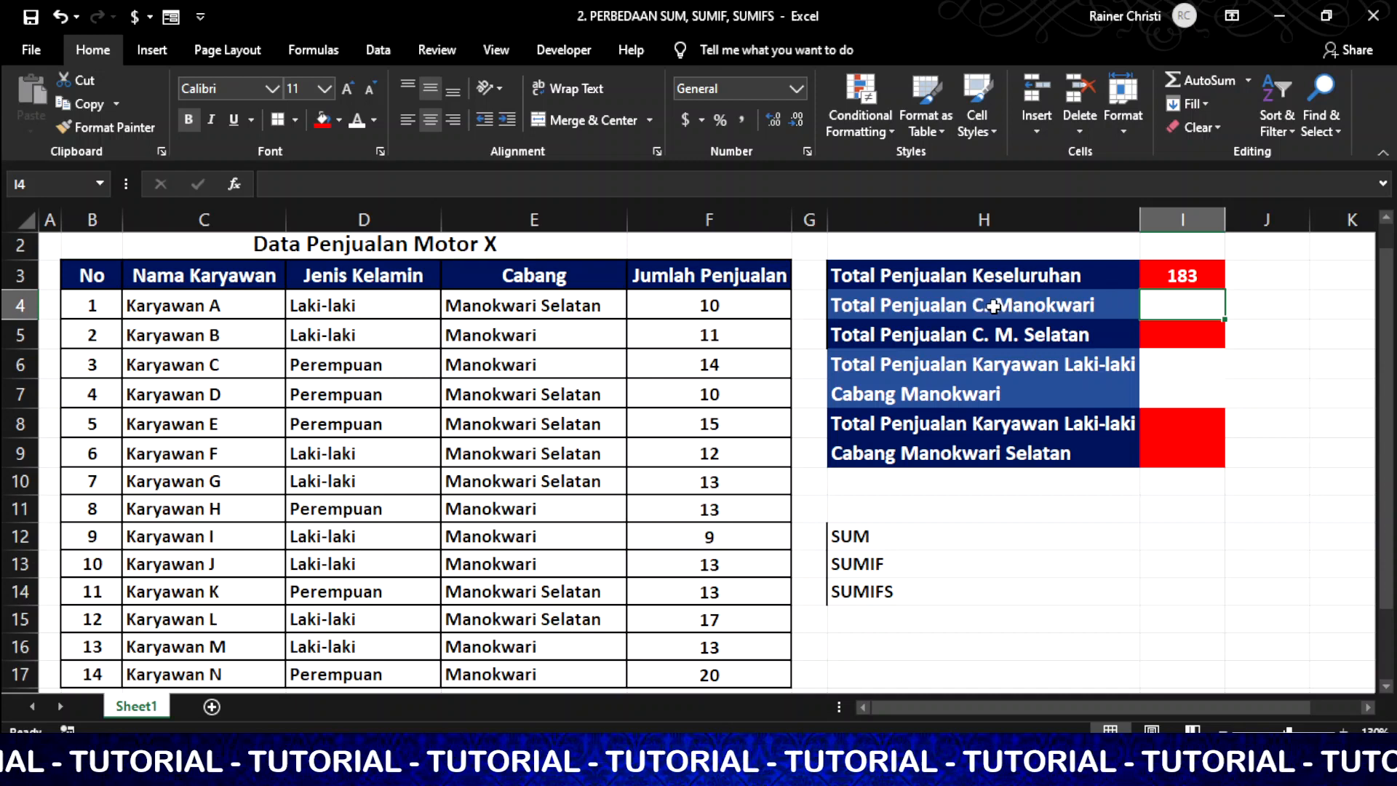
Point out the Manokwari and Manokwari Selatan rows in the Cabang column and the SUMIF note in H13
{"action": "left_click", "coordinate": [553, 331]}
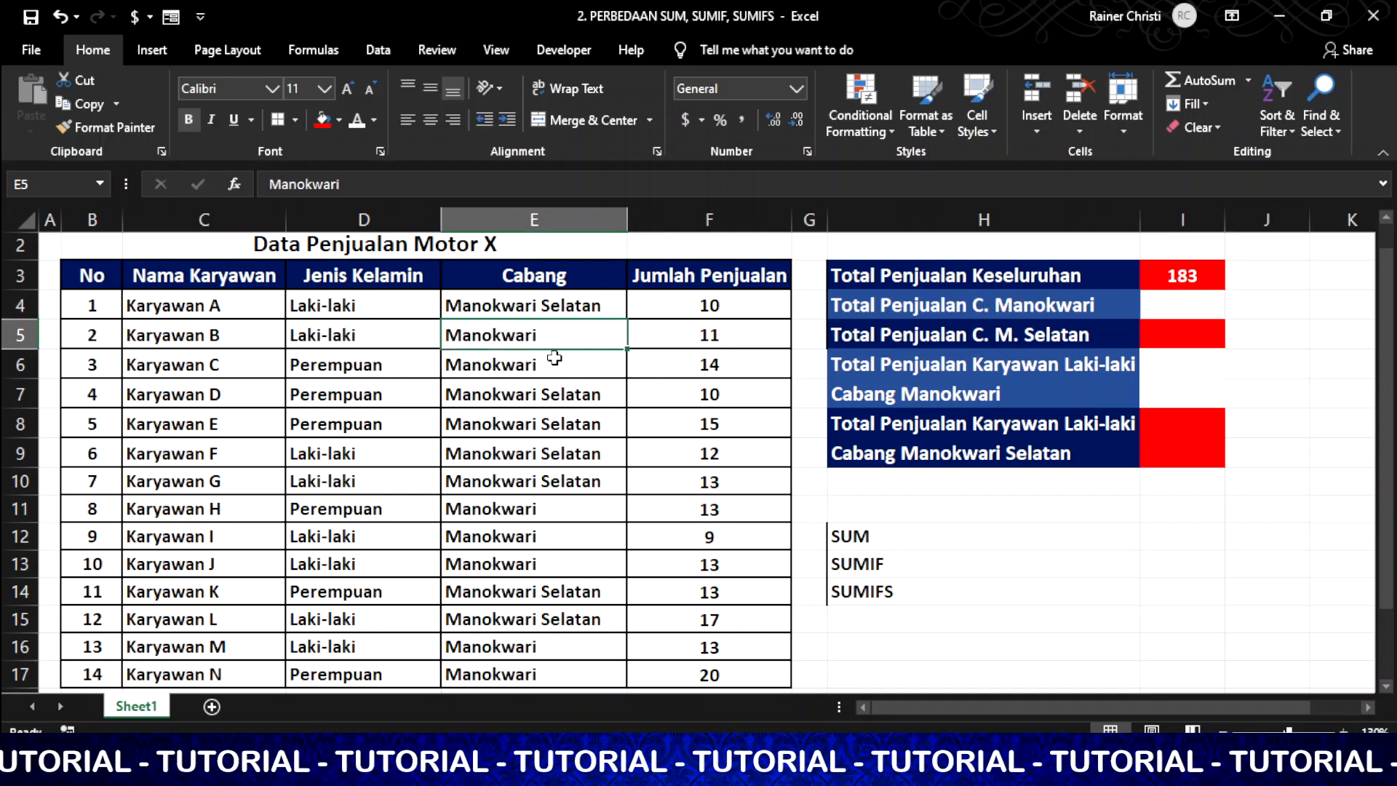
{"action": "left_click", "coordinate": [554, 357]}
{"action": "left_click", "coordinate": [554, 518]}
{"action": "left_click", "coordinate": [556, 538]}
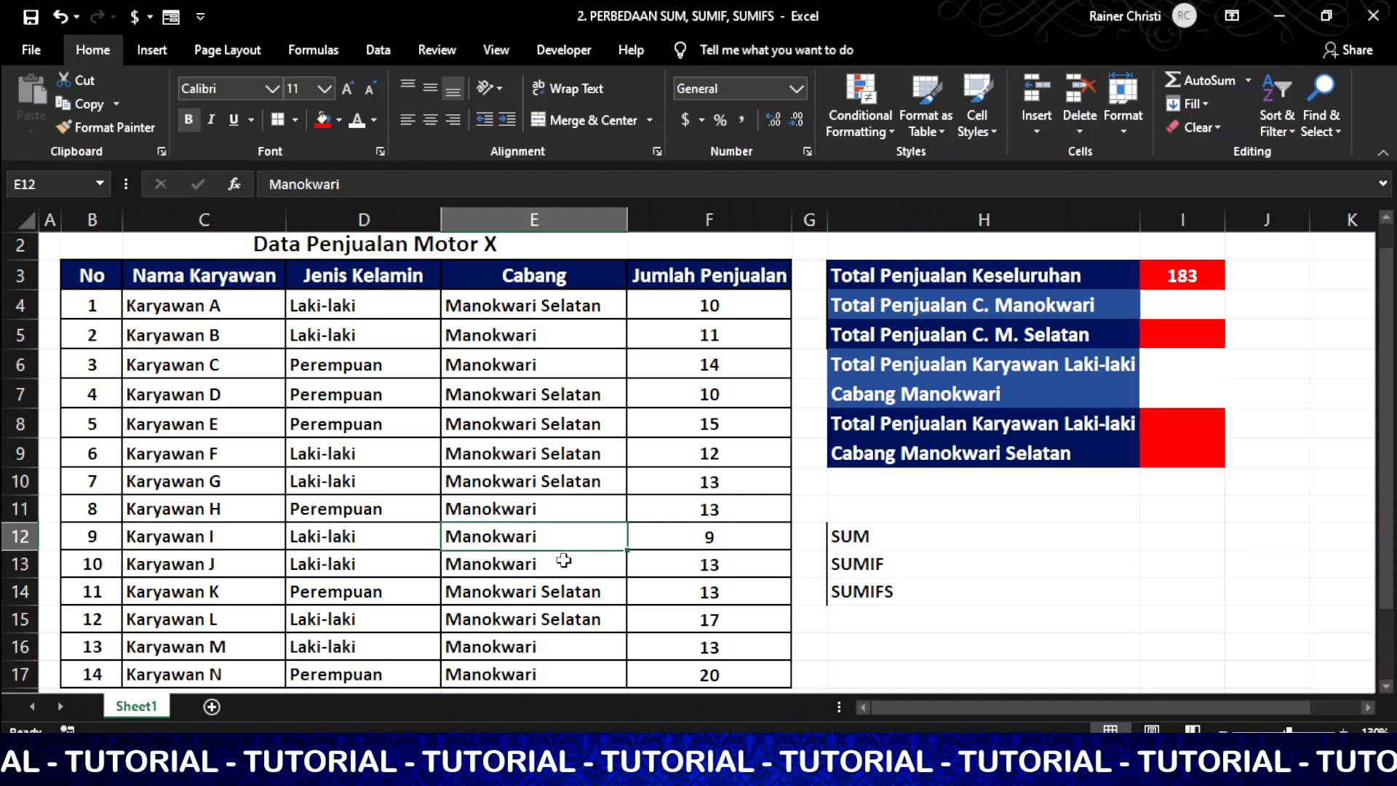
{"action": "left_click", "coordinate": [563, 561]}
{"action": "left_click", "coordinate": [577, 304]}
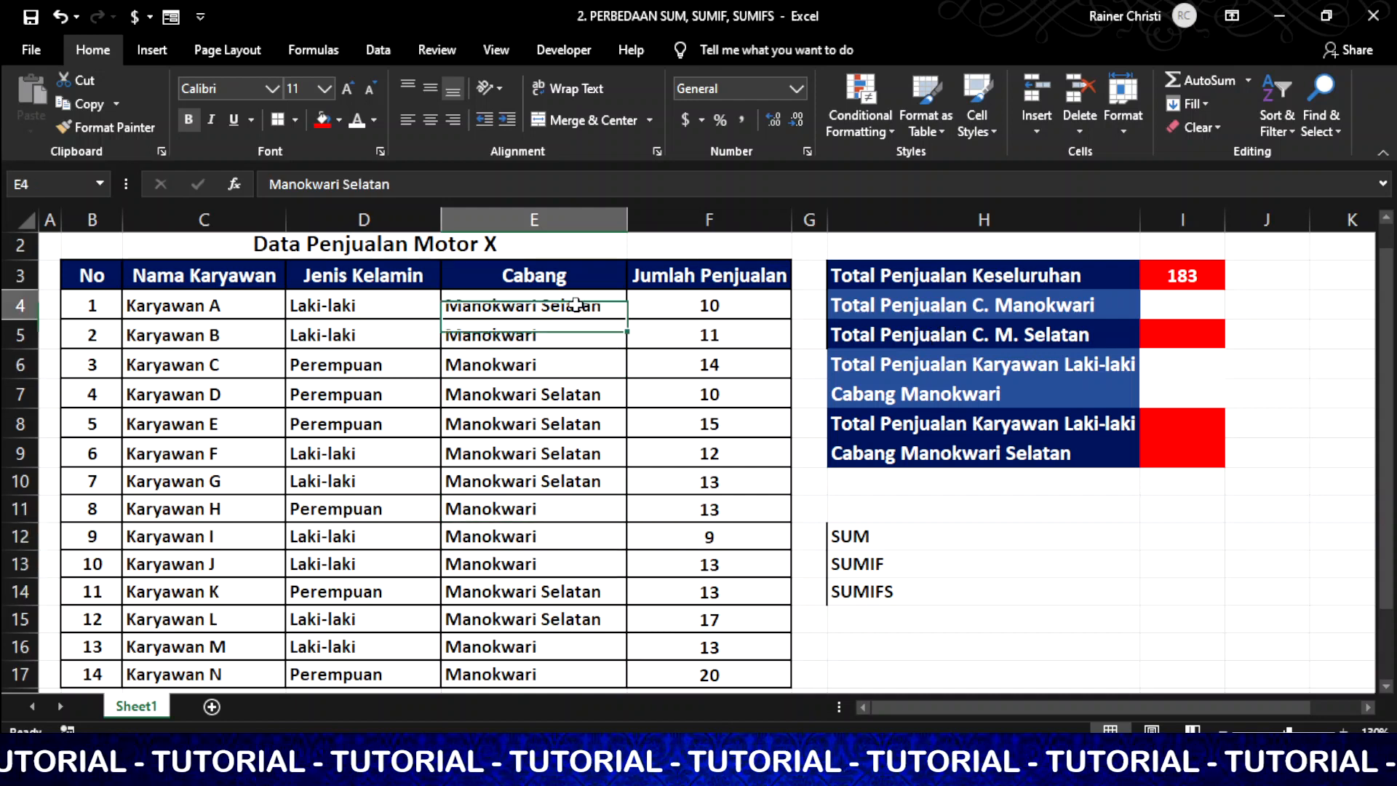
{"action": "left_click", "coordinate": [603, 386]}
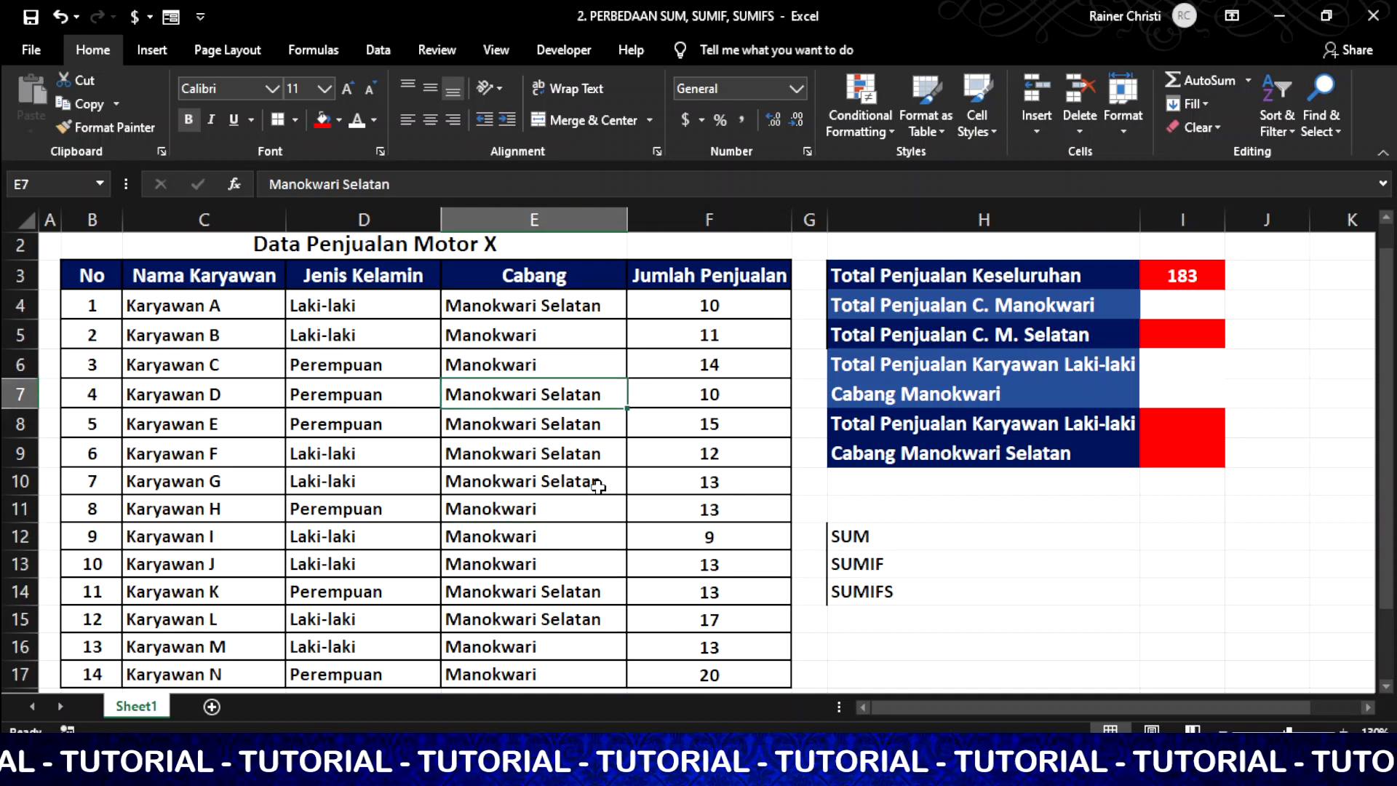
{"action": "left_click", "coordinate": [598, 484]}
{"action": "left_click", "coordinate": [591, 601]}
{"action": "left_click", "coordinate": [582, 337]}
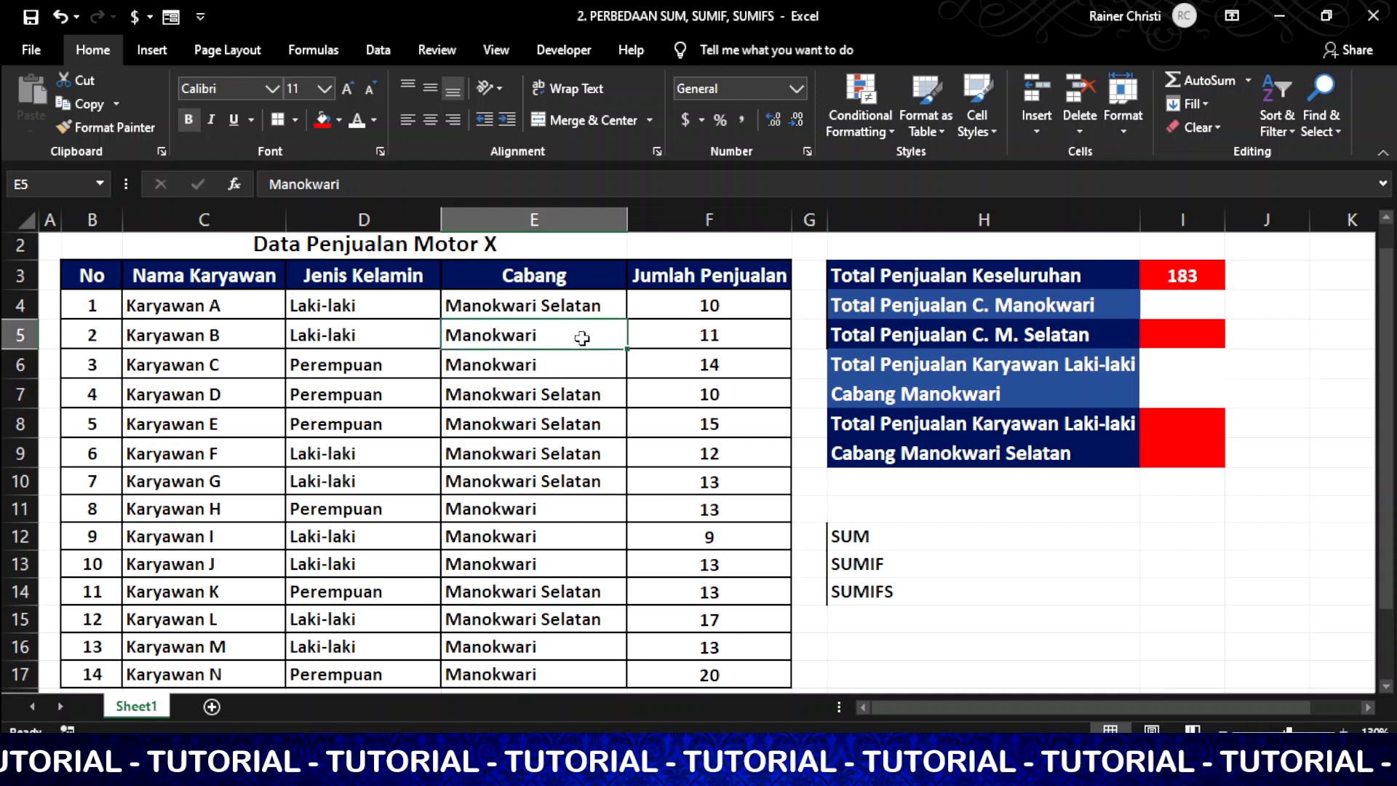
{"action": "left_click", "coordinate": [1180, 306]}
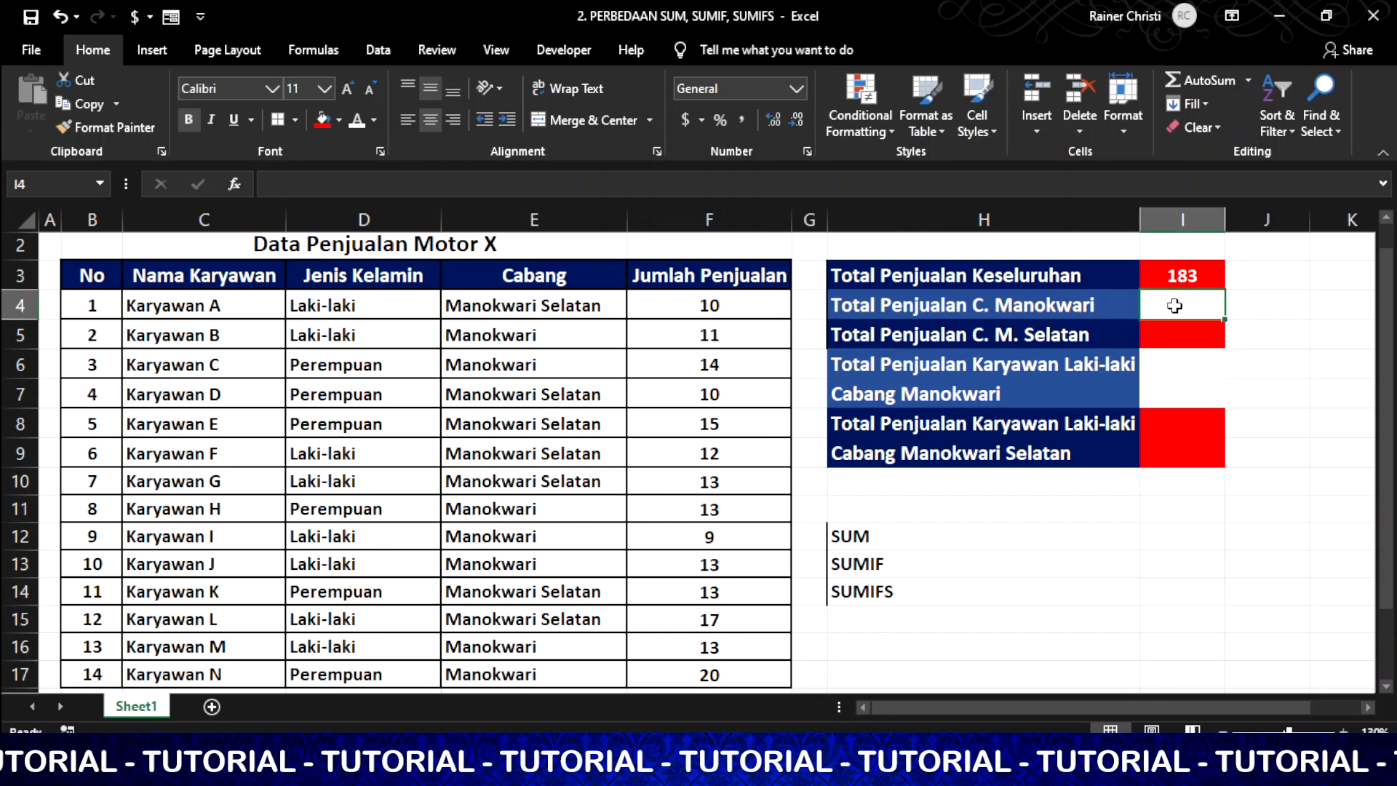
{"action": "left_click", "coordinate": [906, 567]}
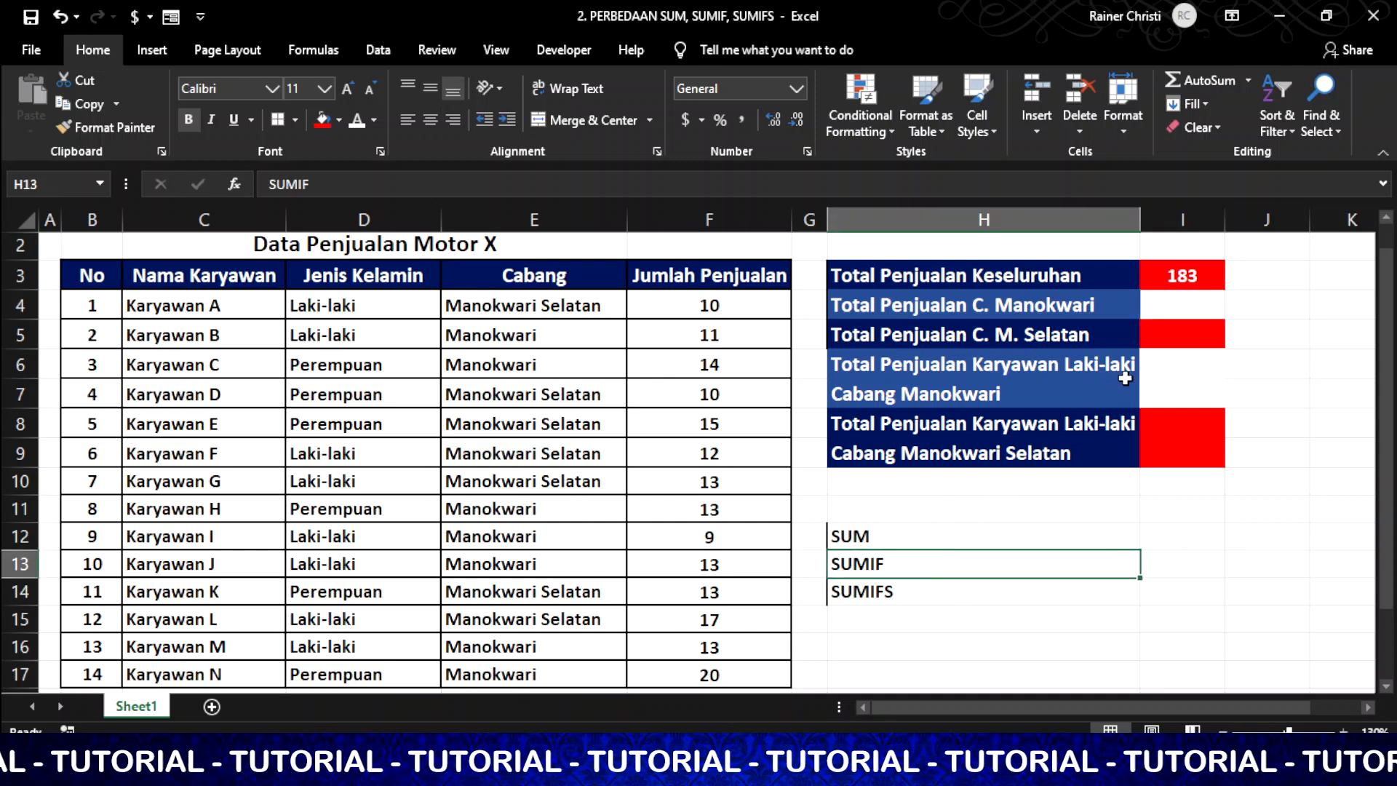
Enter =SUMIF(E4:E17,"Manokwari",F4:F17) in I4 and check its formula
{"action": "left_click", "coordinate": [1176, 306]}
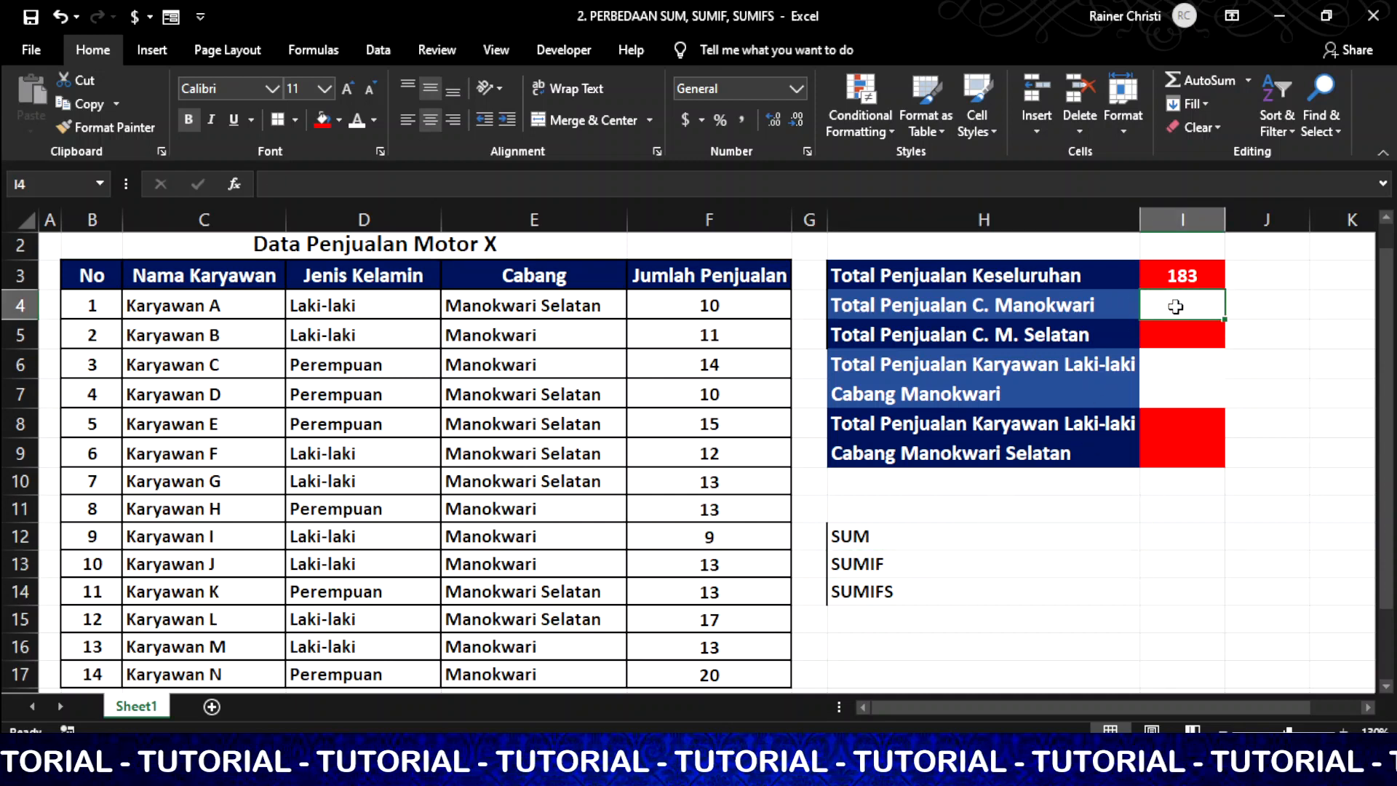
{"action": "type", "text": "=sum"}
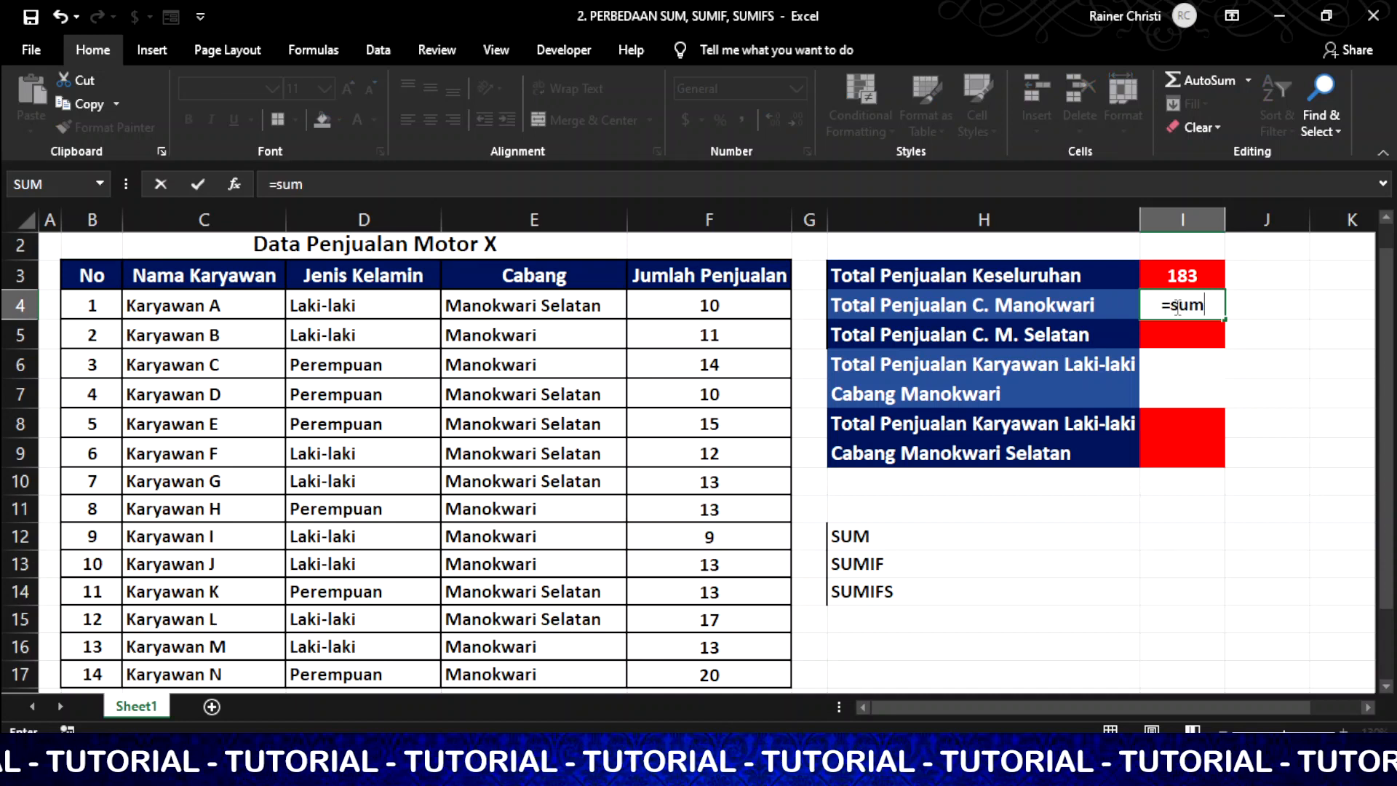
{"action": "type", "text": "if"}
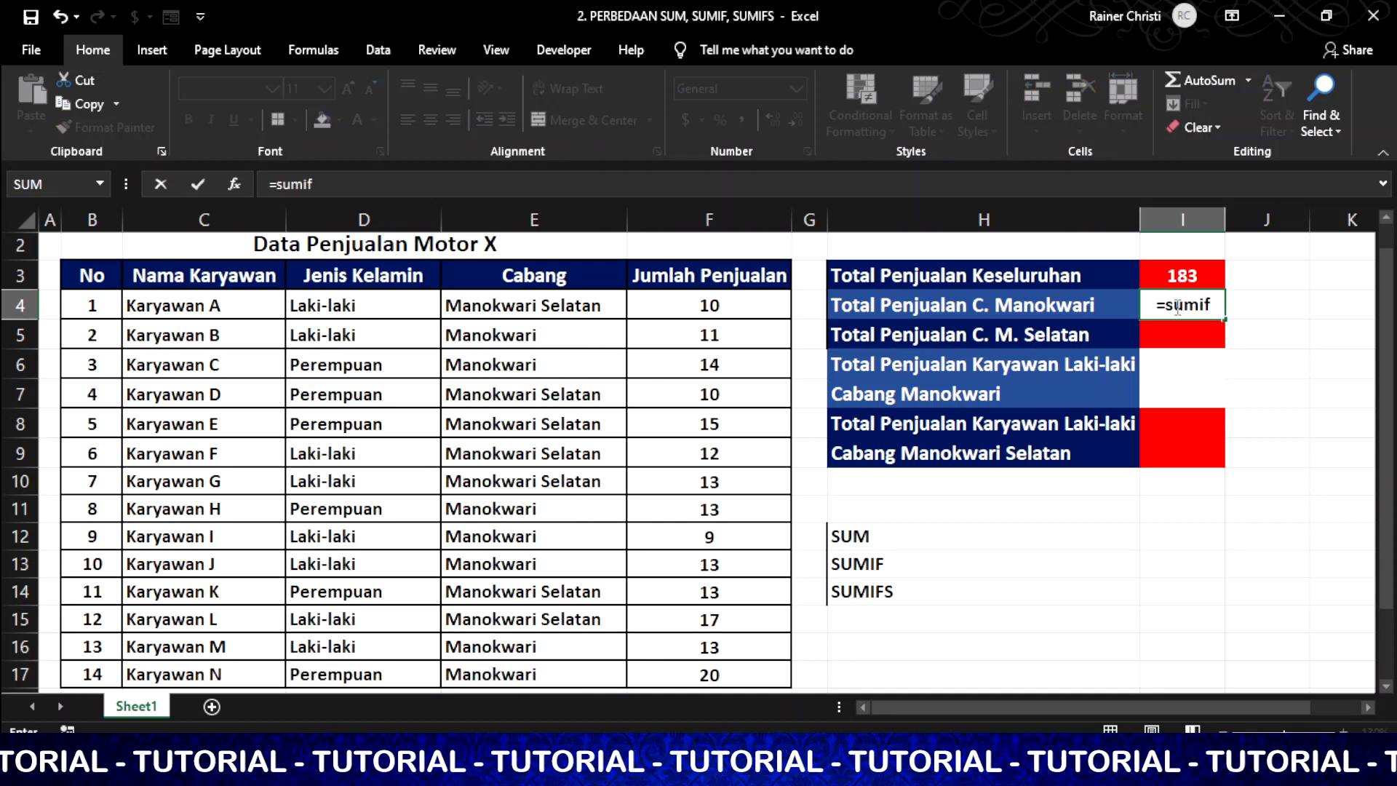
{"action": "type", "text": "("}
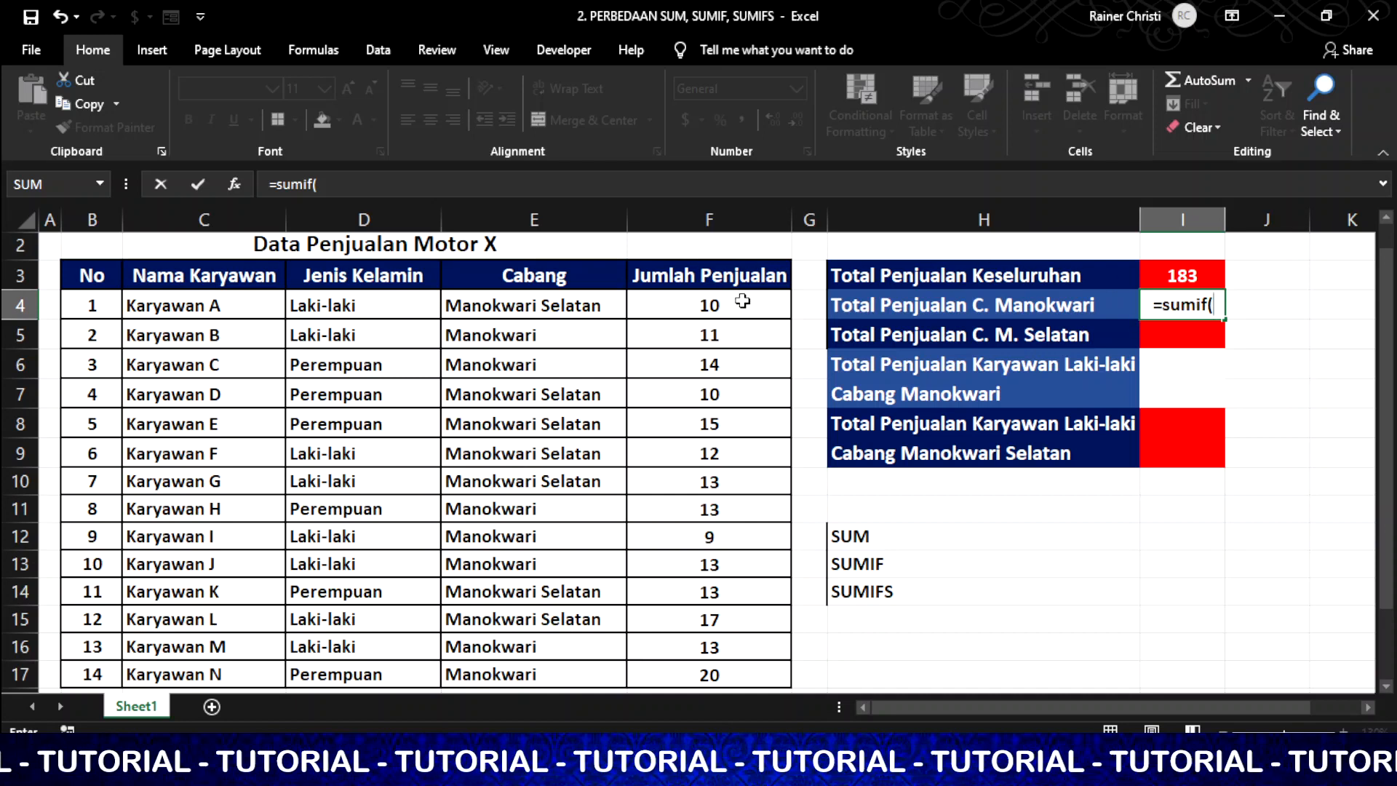
{"action": "left_click_drag", "start_coordinate": [509, 304], "coordinate": [545, 674]}
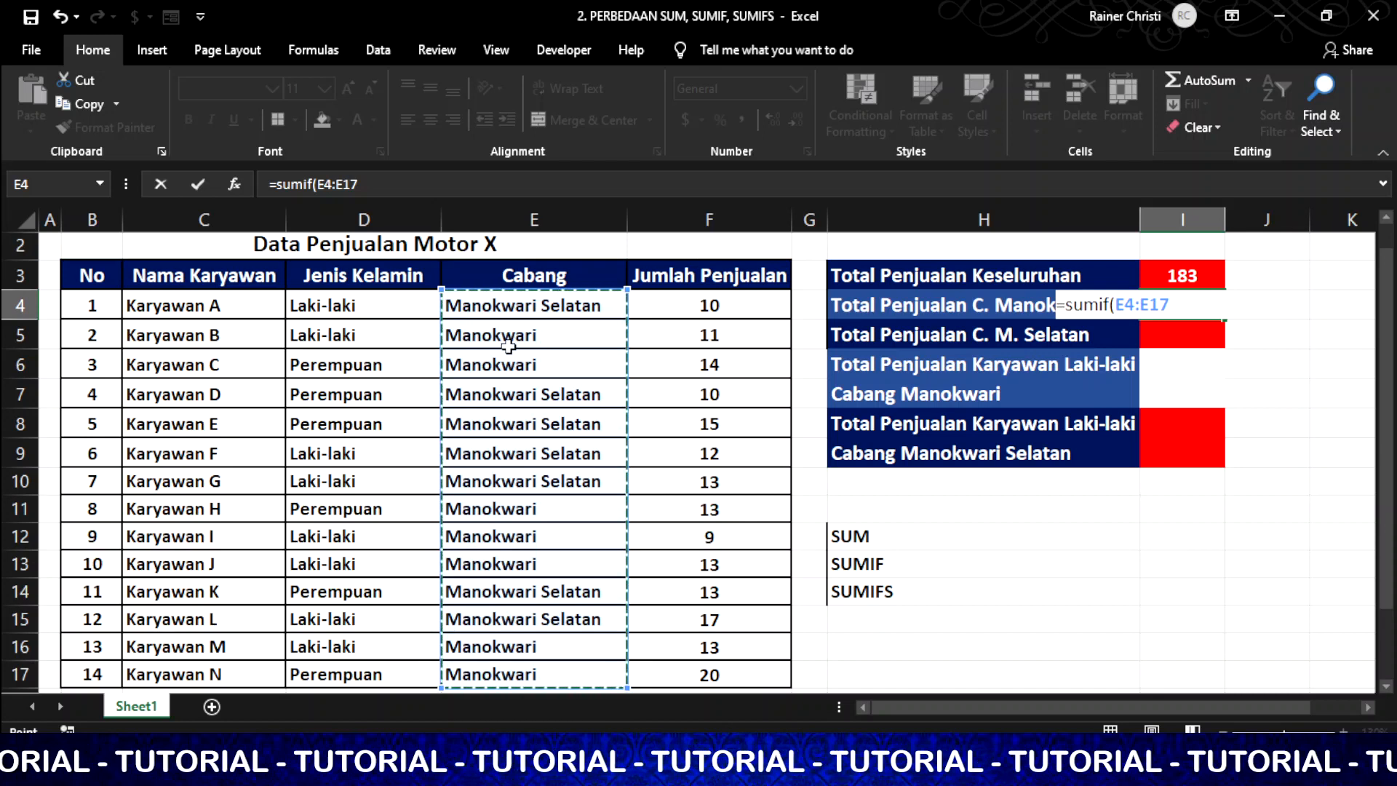
{"action": "type", "text": ","}
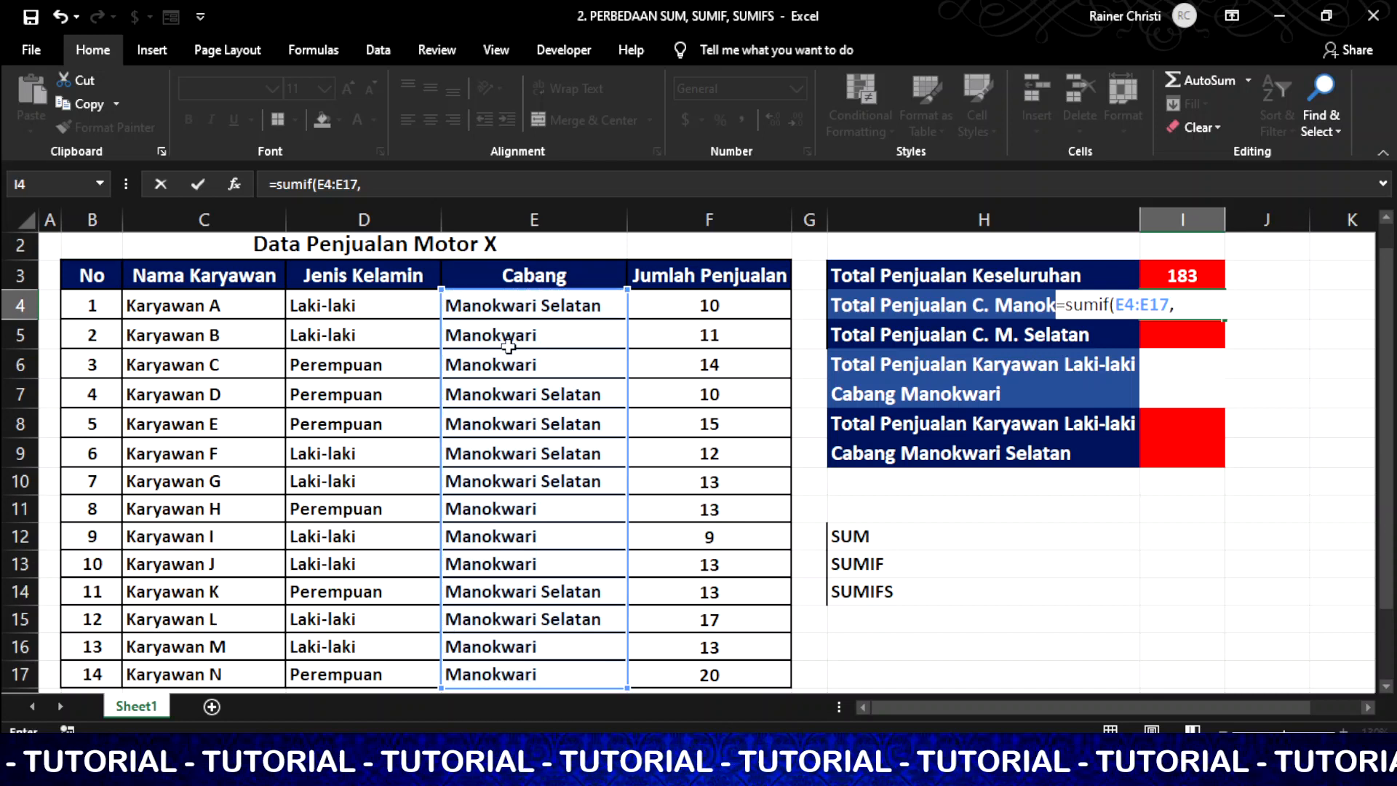
{"action": "type", "text": "\""}
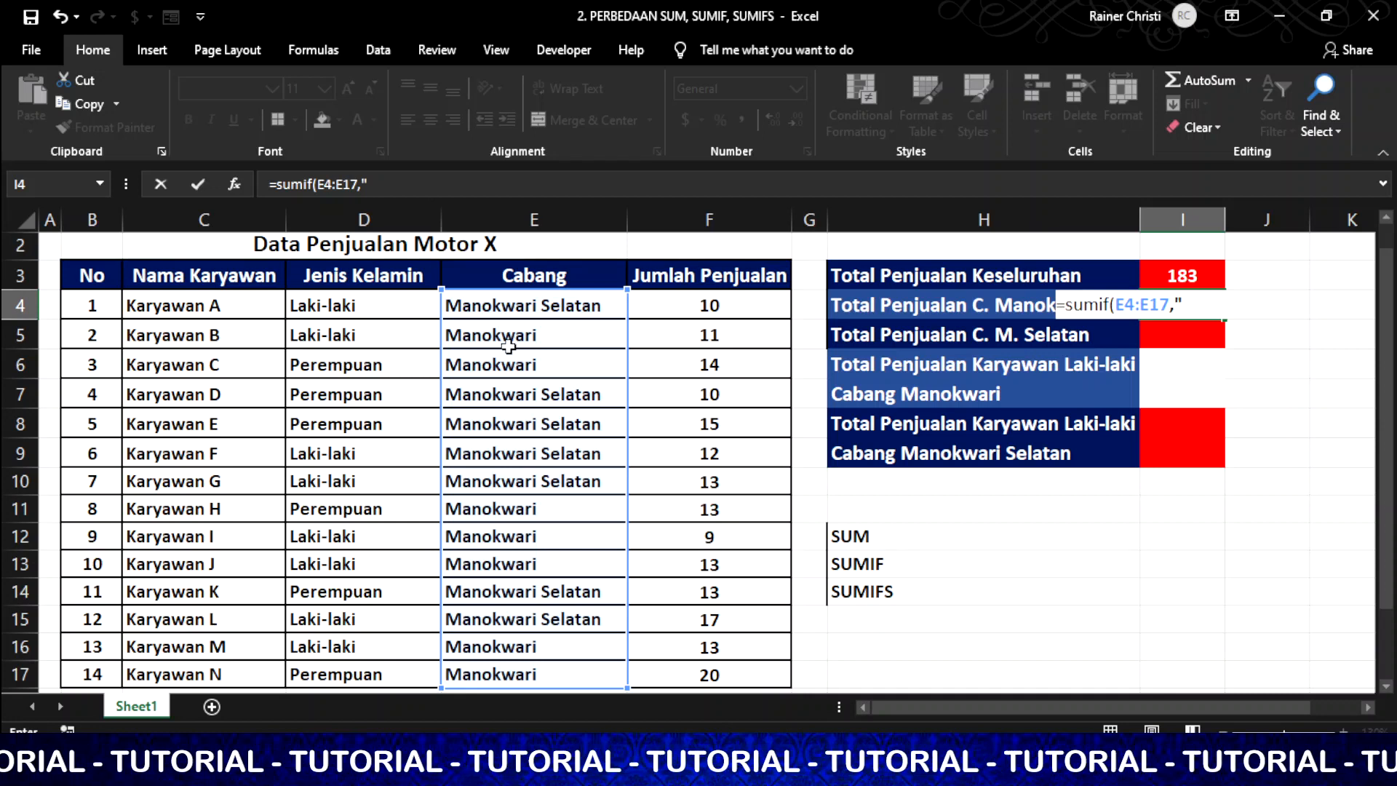
{"action": "type", "text": "Manokwari\","}
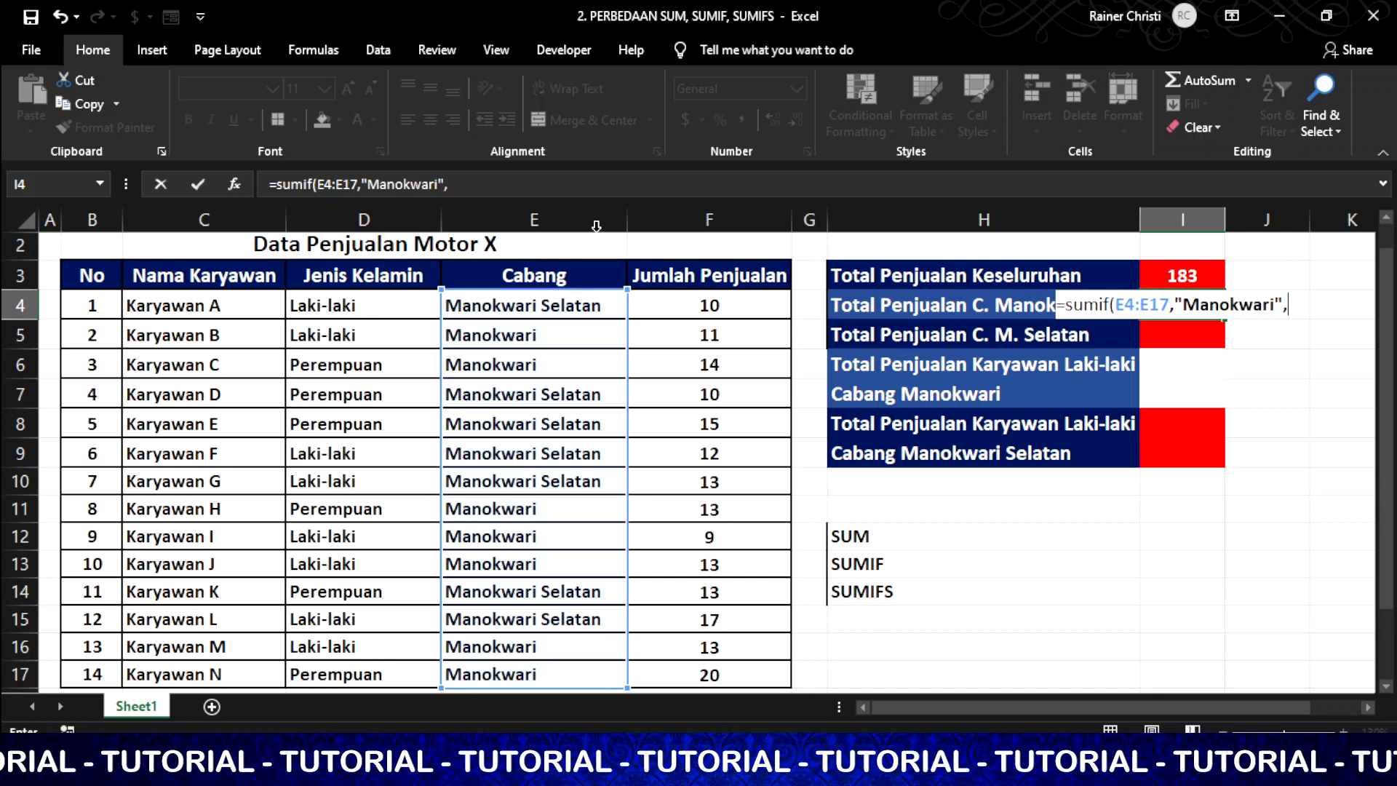
{"action": "left_click_drag", "start_coordinate": [686, 307], "coordinate": [716, 673]}
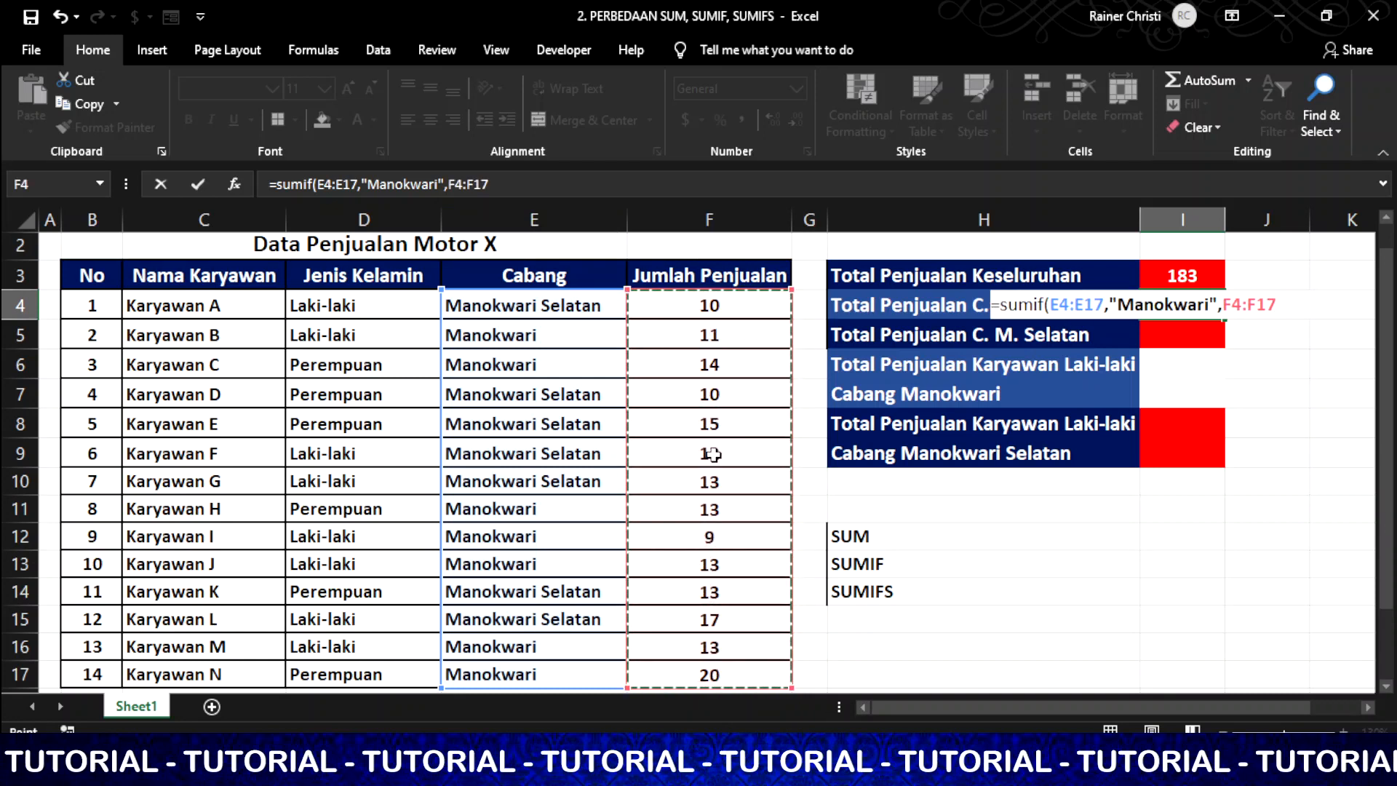
{"action": "type", "text": ")"}
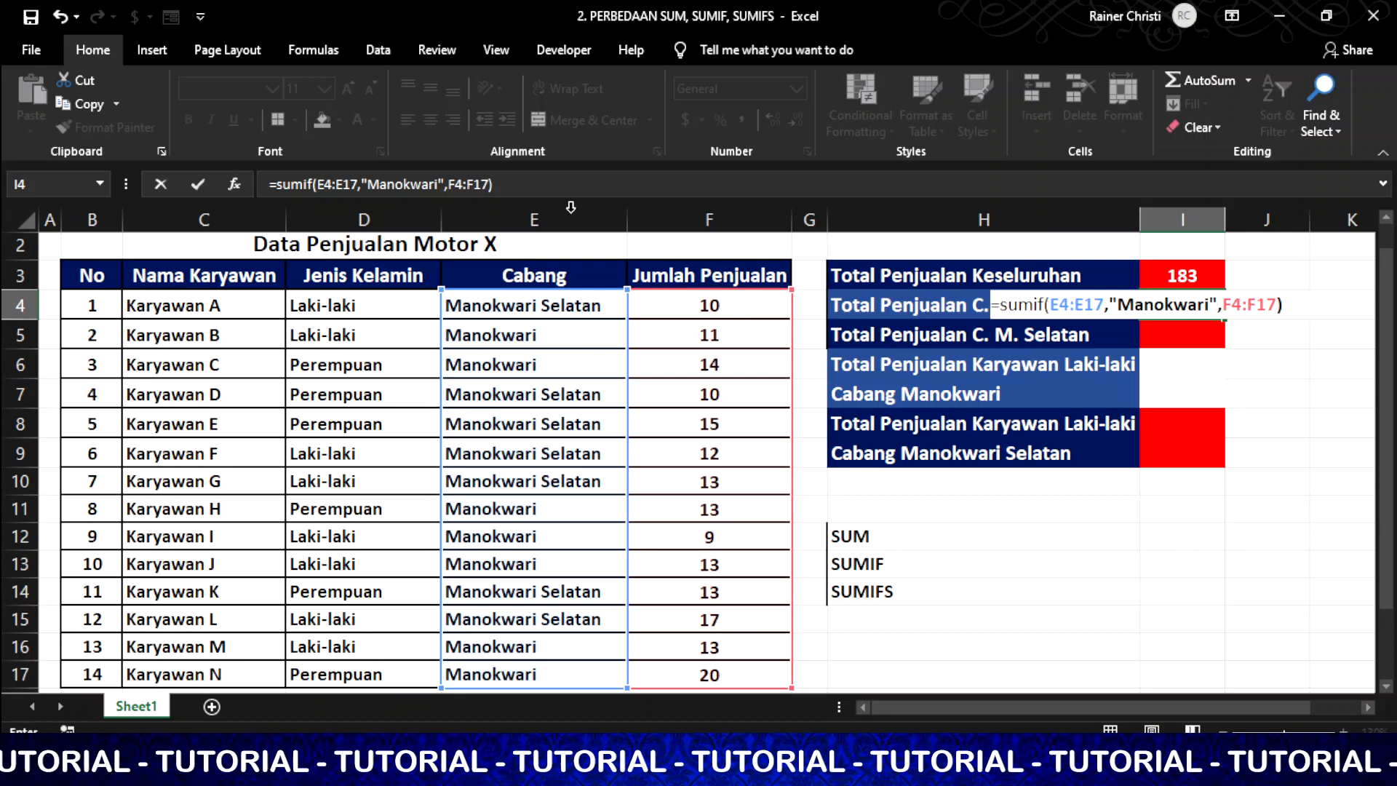
{"action": "key", "text": "Return"}
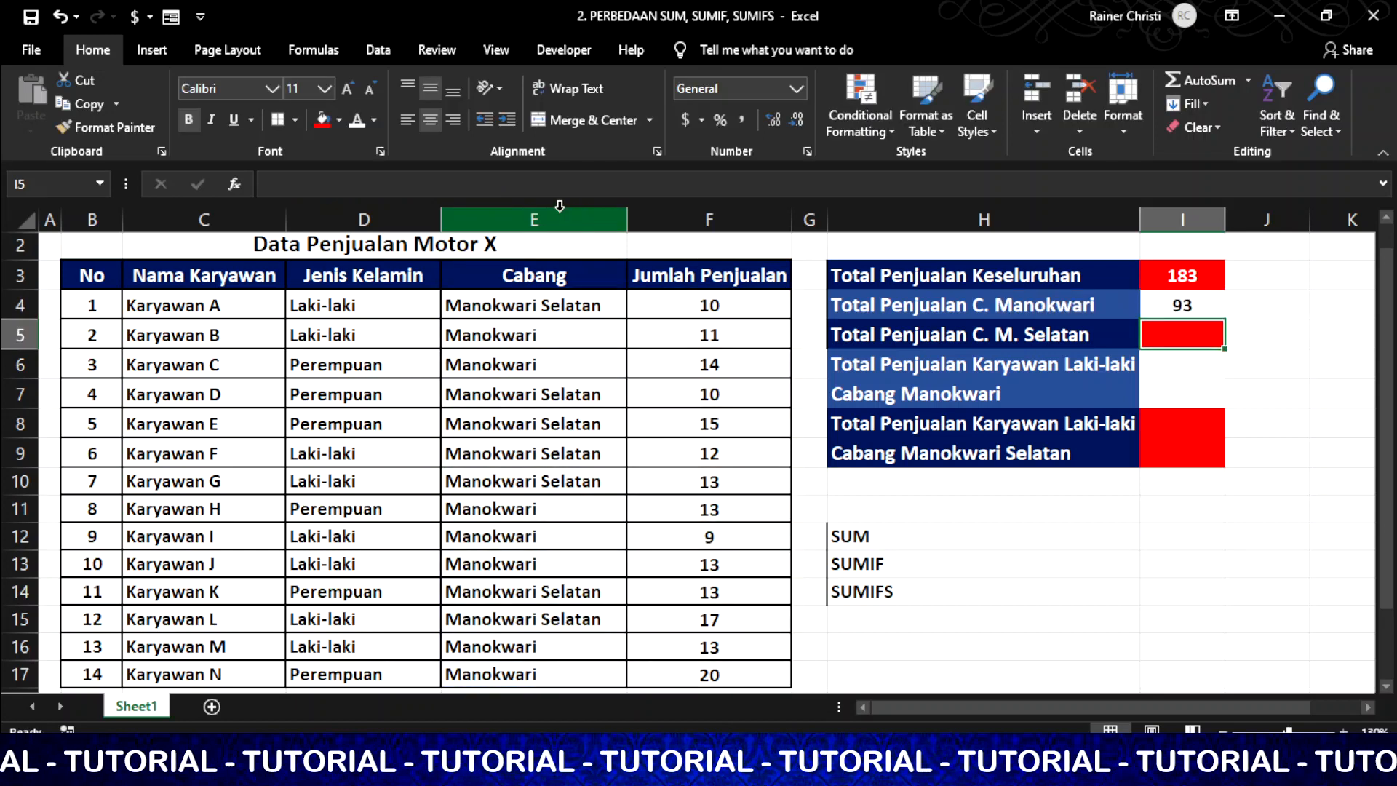
{"action": "left_click", "coordinate": [1190, 306]}
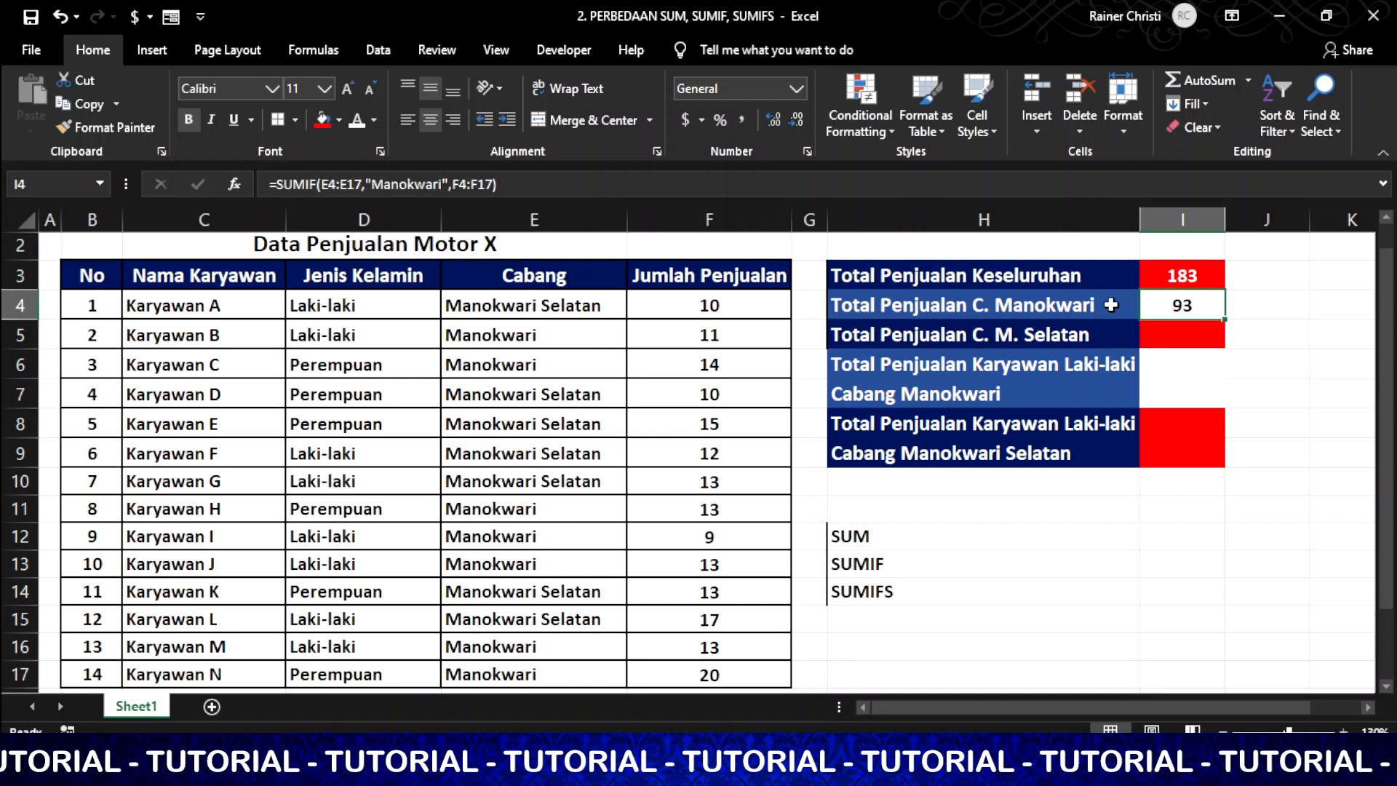
Enter =SUMIF(E4:E17,"Manokwari Selatan",F4:F17) in I5 and review the resulting 90
{"action": "left_click", "coordinate": [1193, 336]}
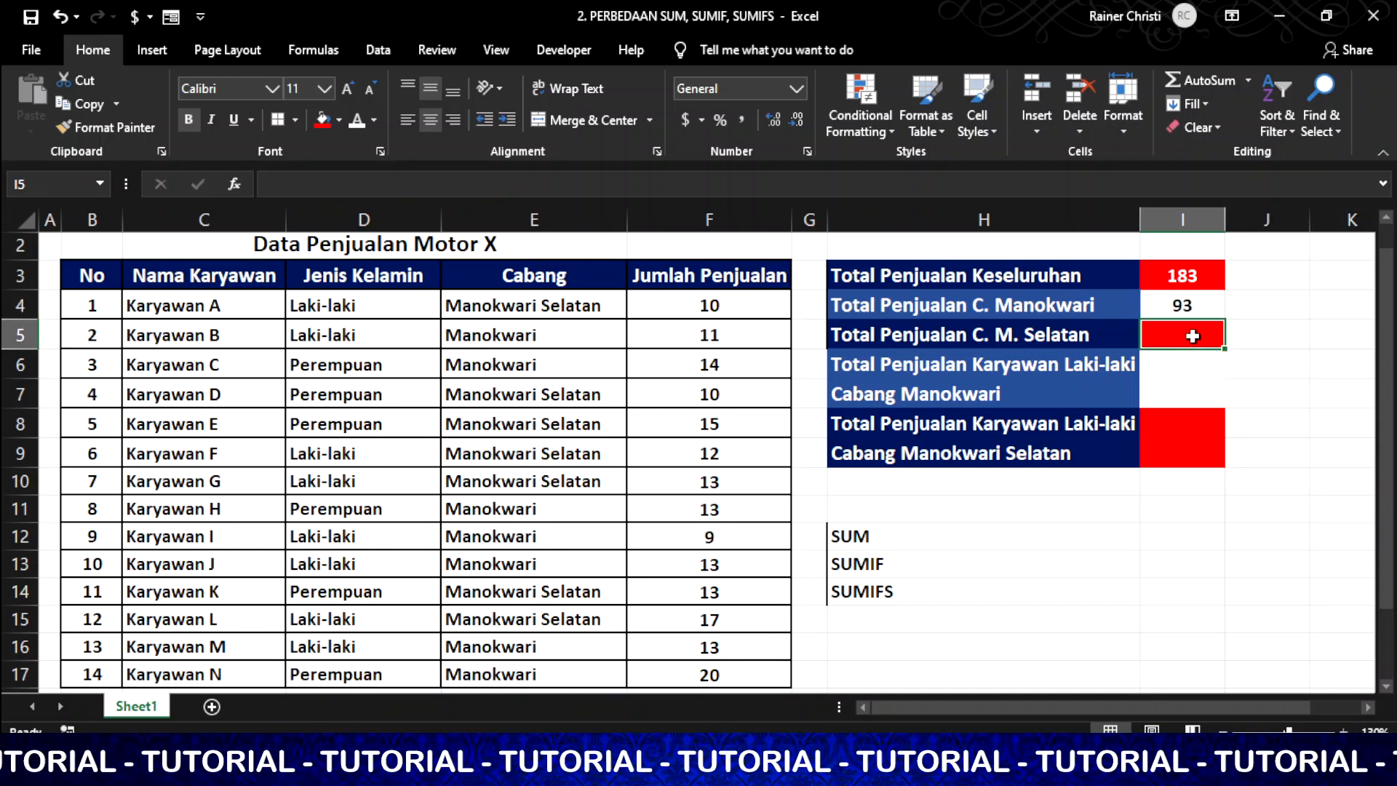
{"action": "type", "text": "="}
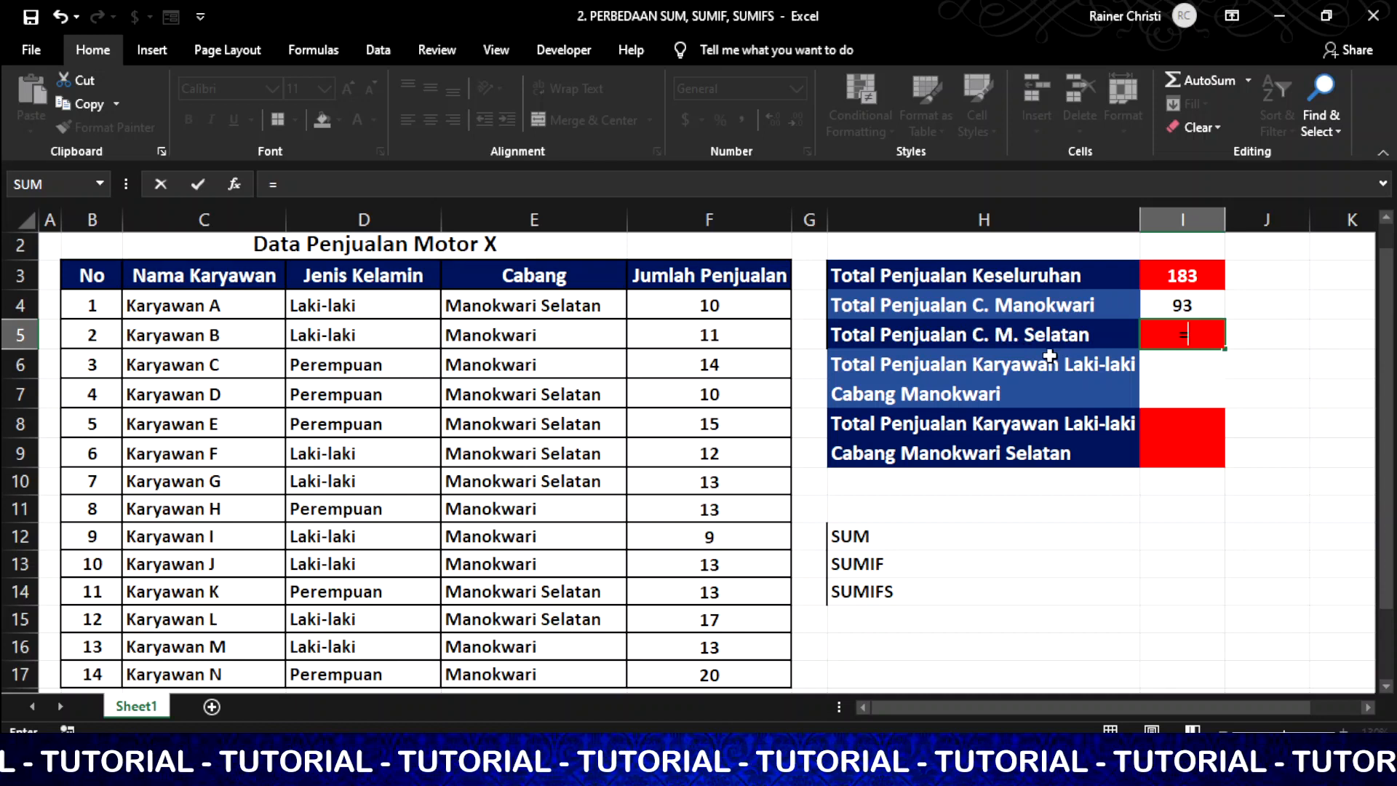
{"action": "type", "text": "su"}
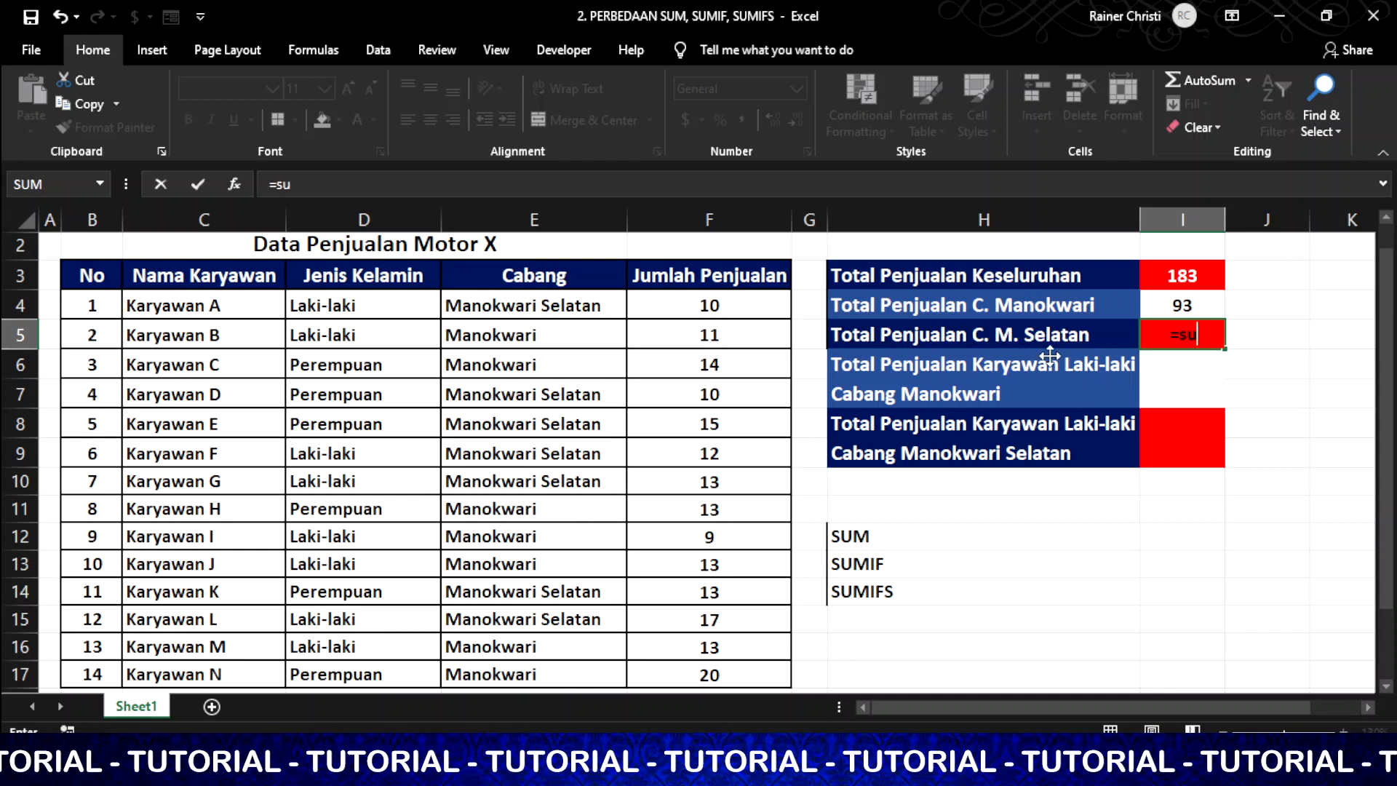
{"action": "type", "text": "mif"}
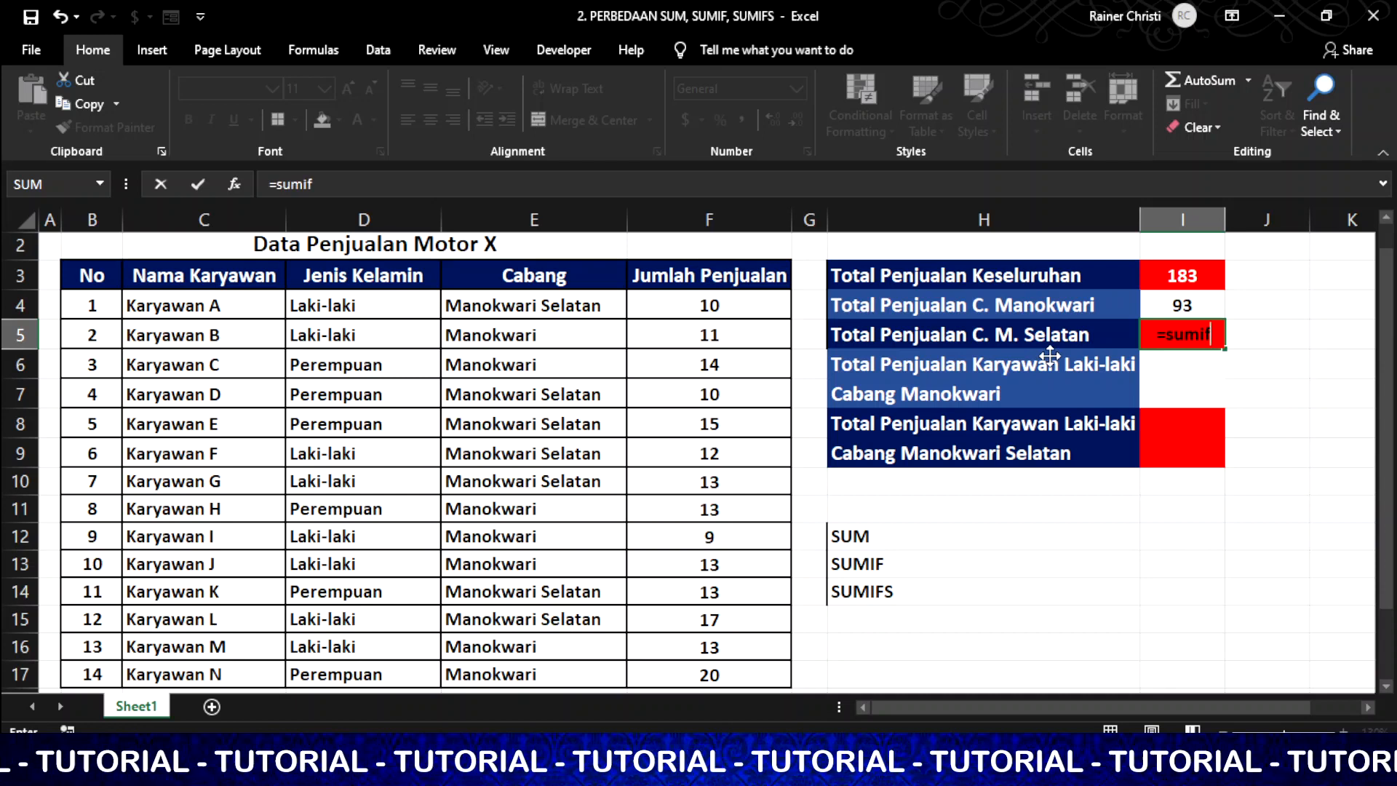
{"action": "type", "text": "("}
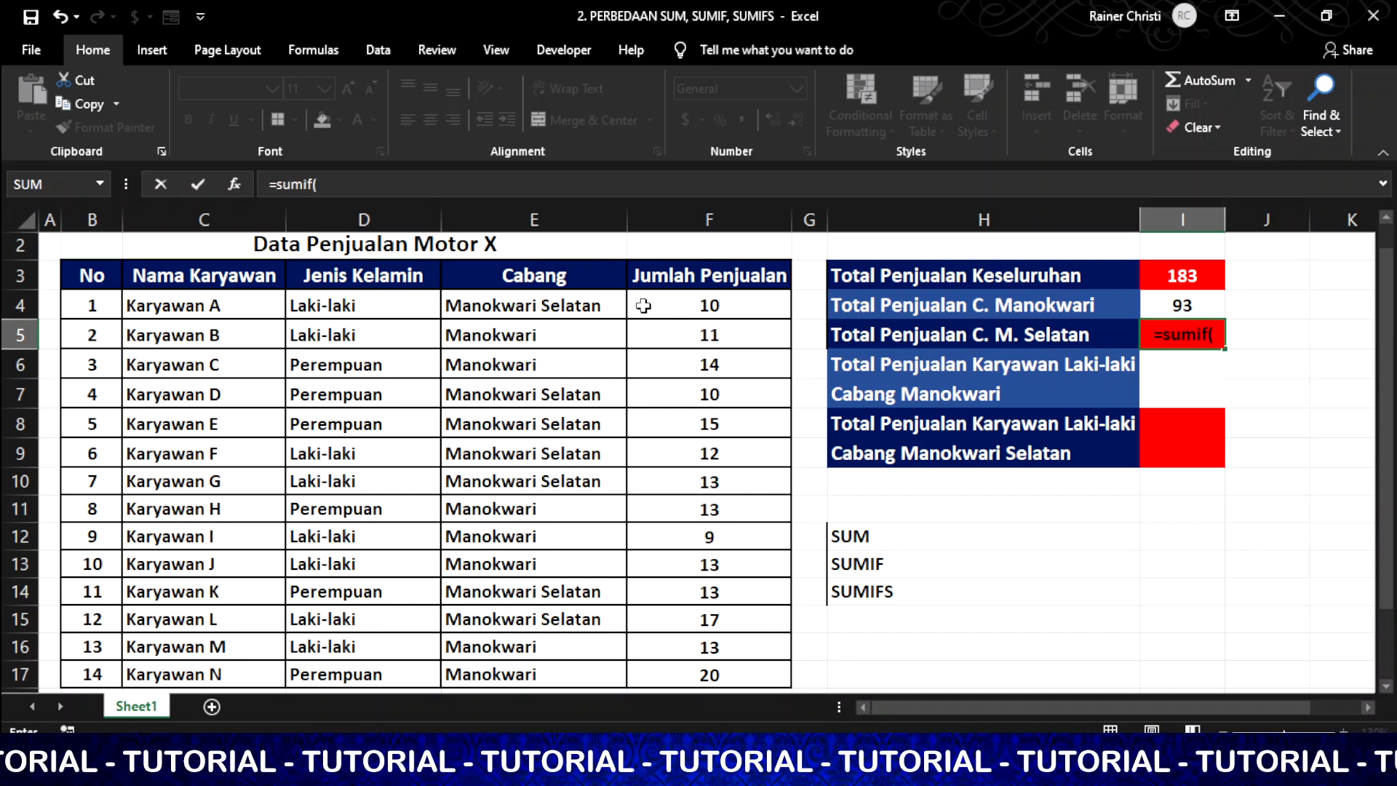
{"action": "left_click_drag", "start_coordinate": [570, 302], "coordinate": [553, 669]}
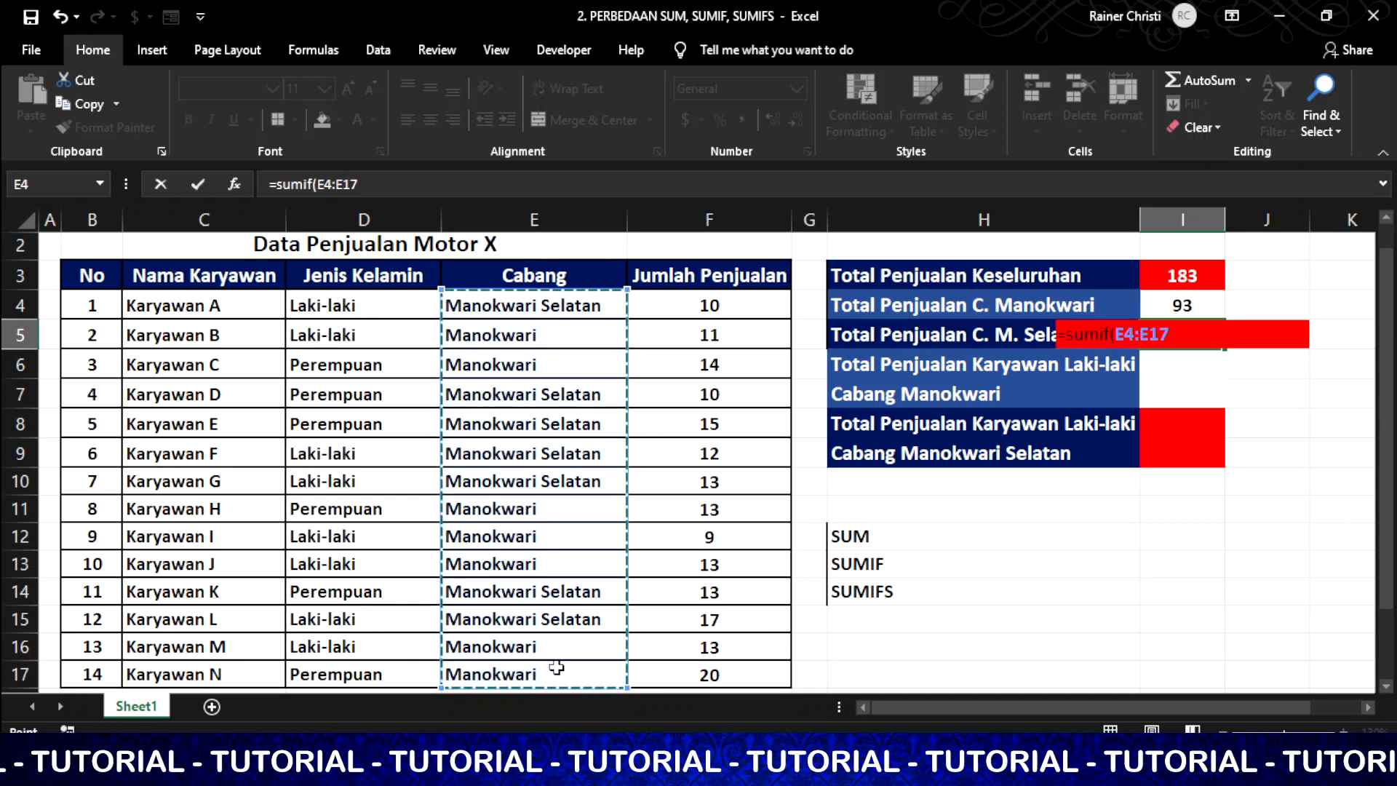
{"action": "type", "text": ","}
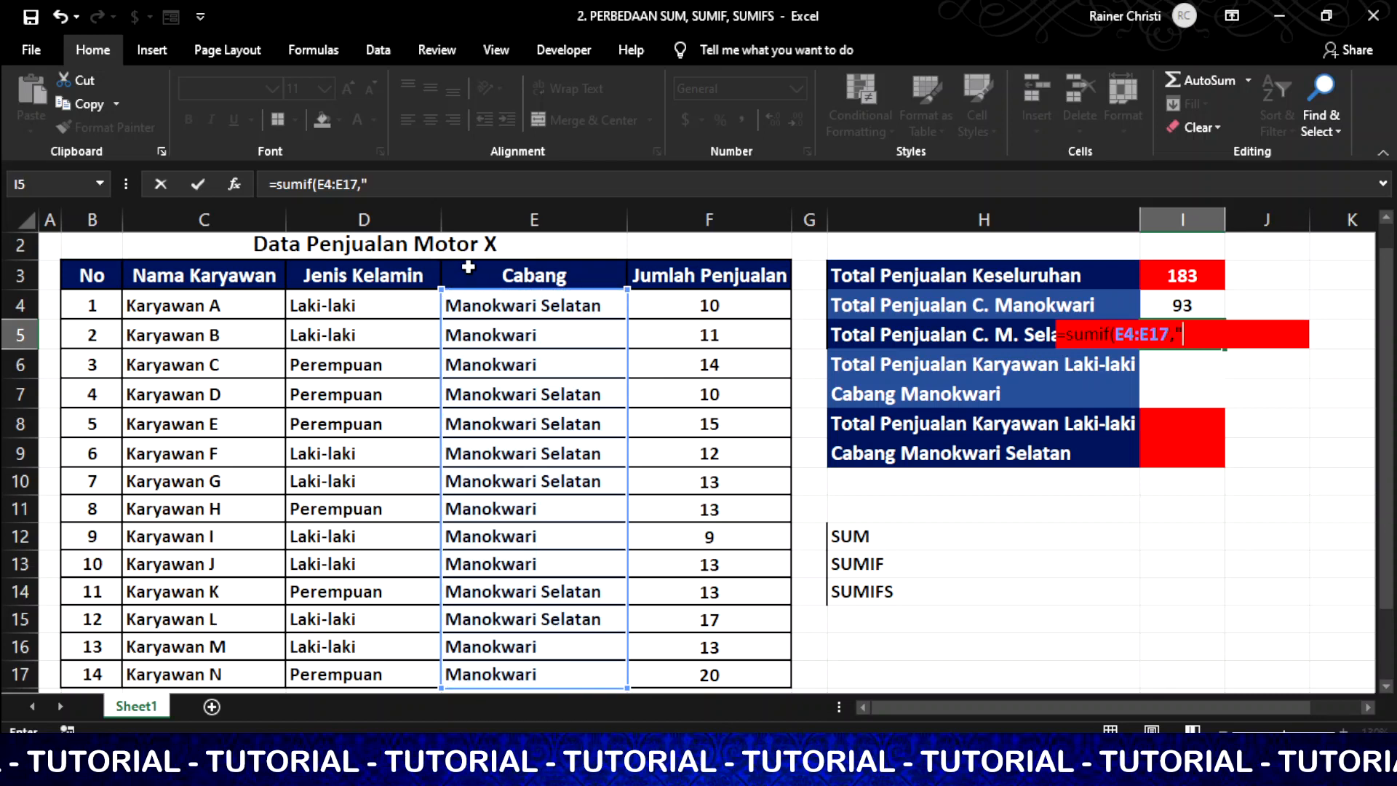
{"action": "type", "text": "\"M"}
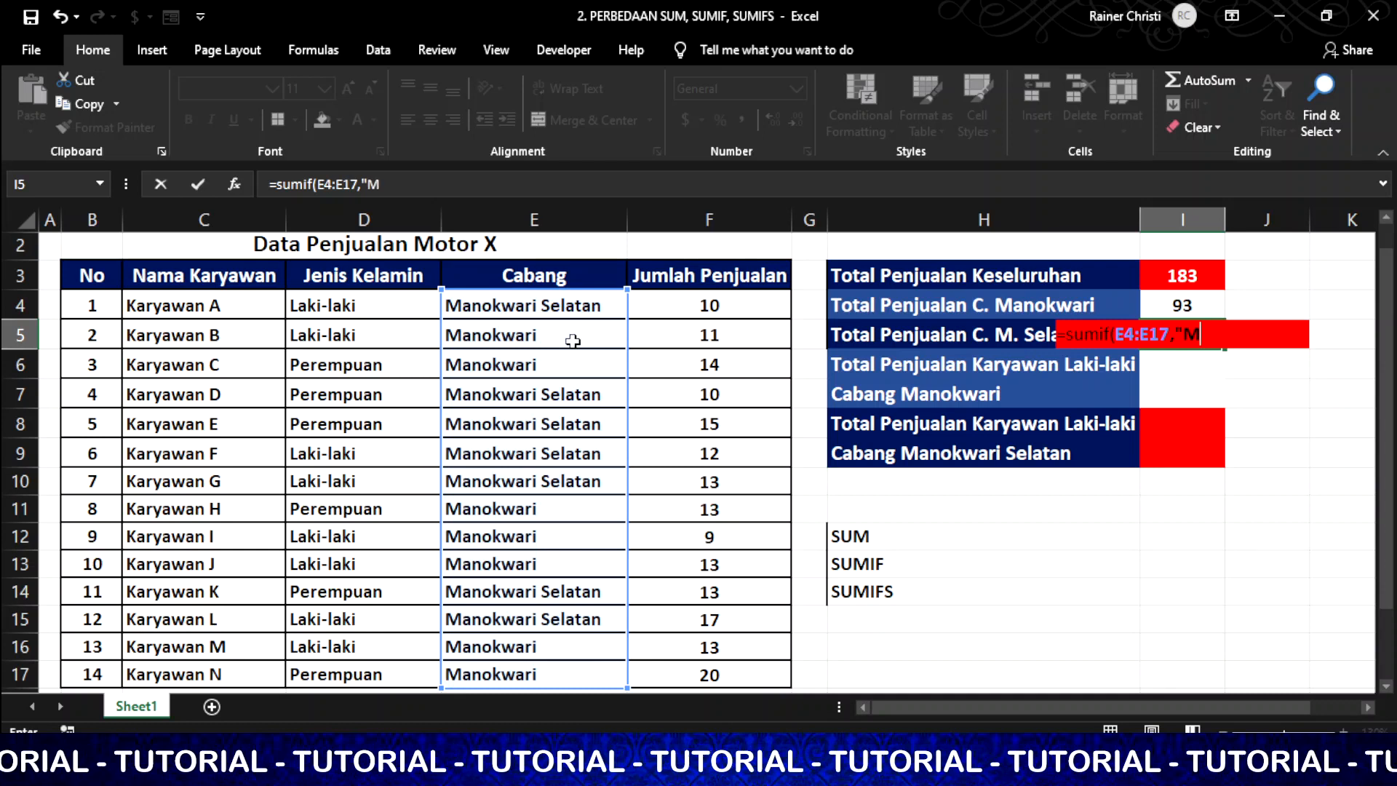
{"action": "type", "text": "anokwar"}
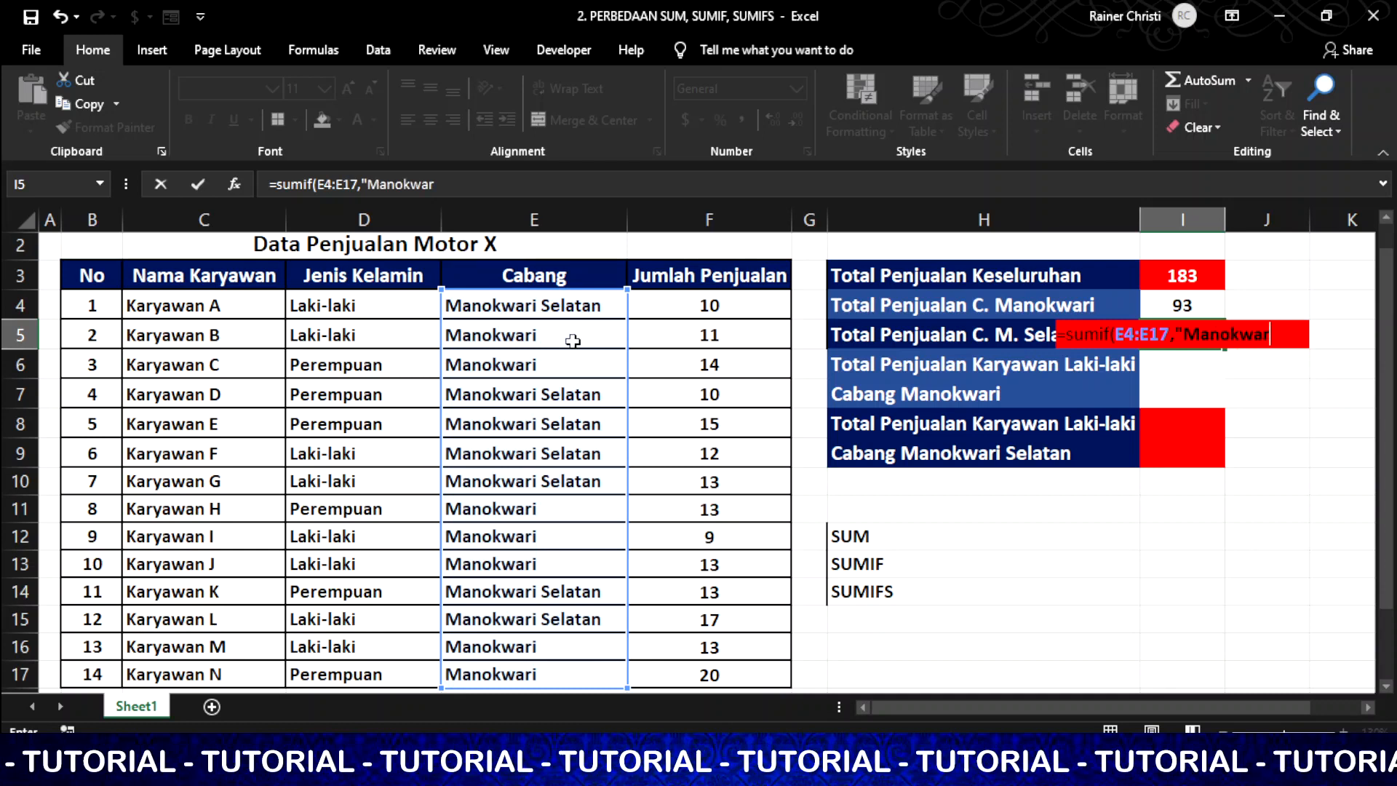
{"action": "type", "text": "i Selatan"}
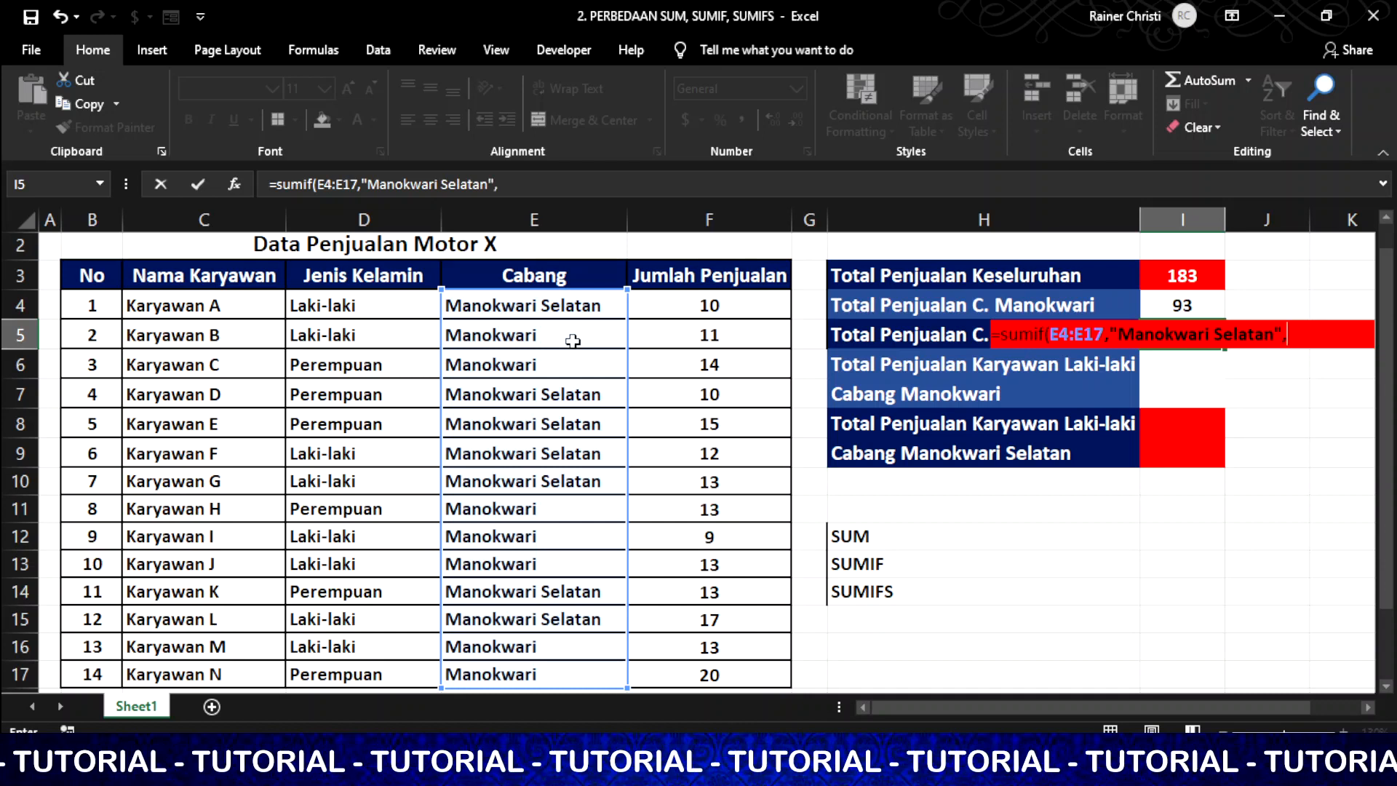
{"action": "type", "text": "\","}
{"action": "left_click_drag", "start_coordinate": [729, 305], "coordinate": [729, 671]}
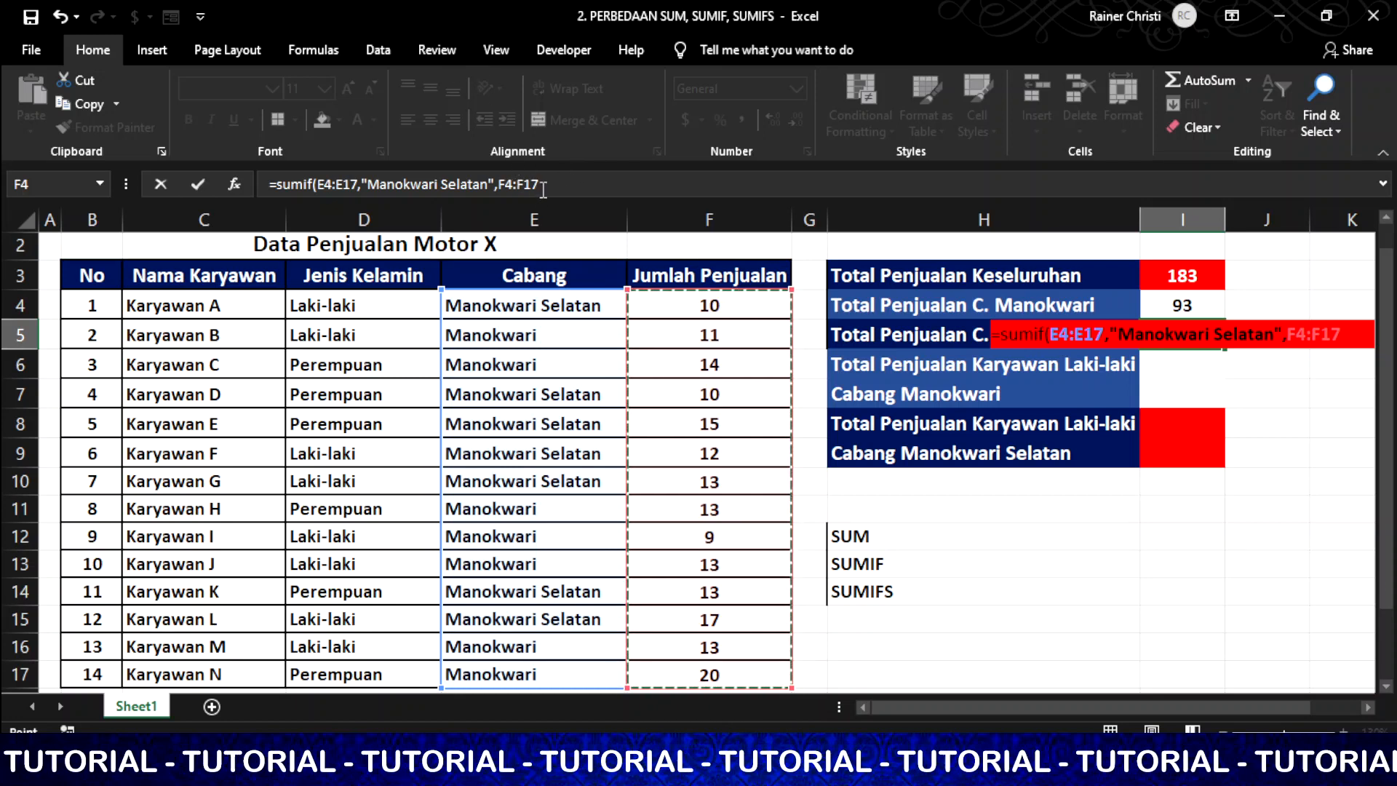
{"action": "type", "text": ")"}
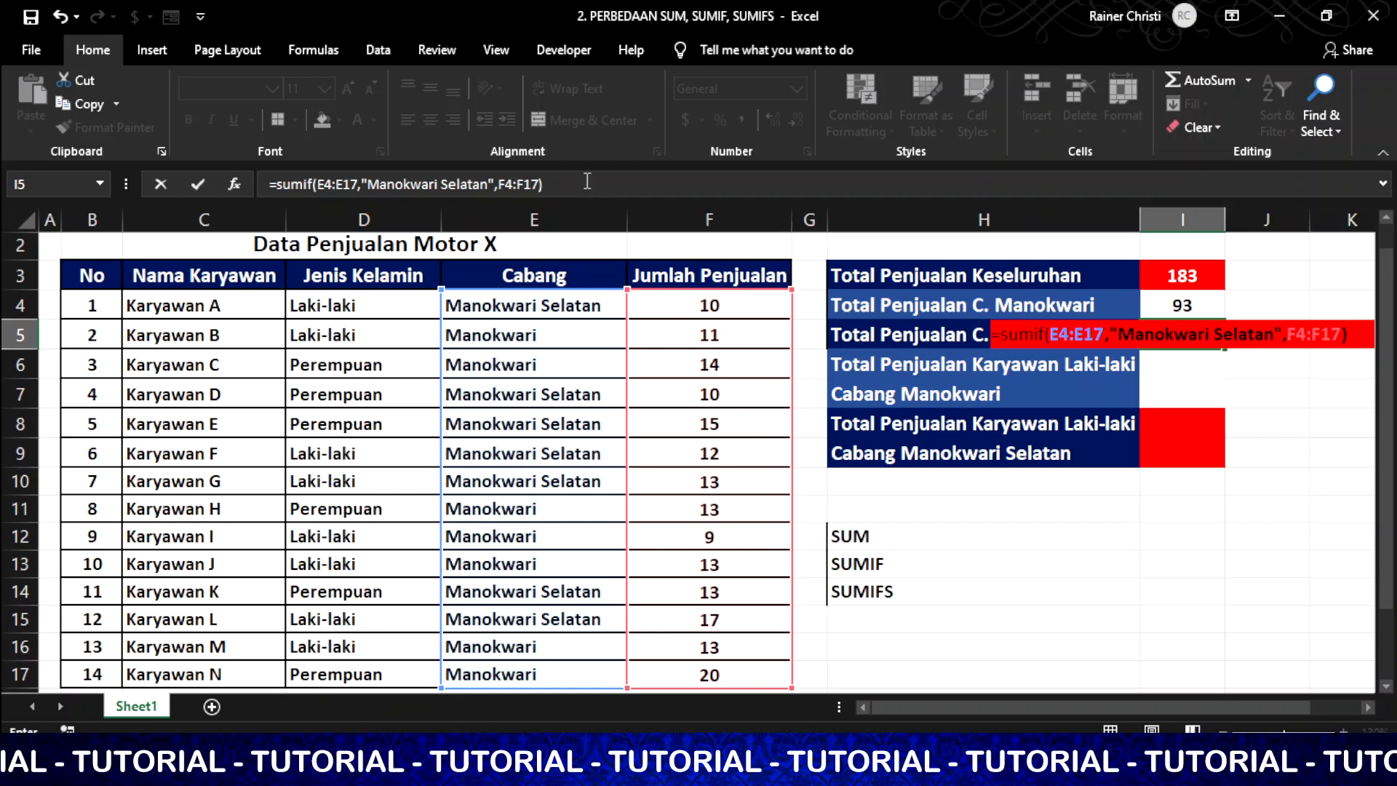
{"action": "key", "text": "Return"}
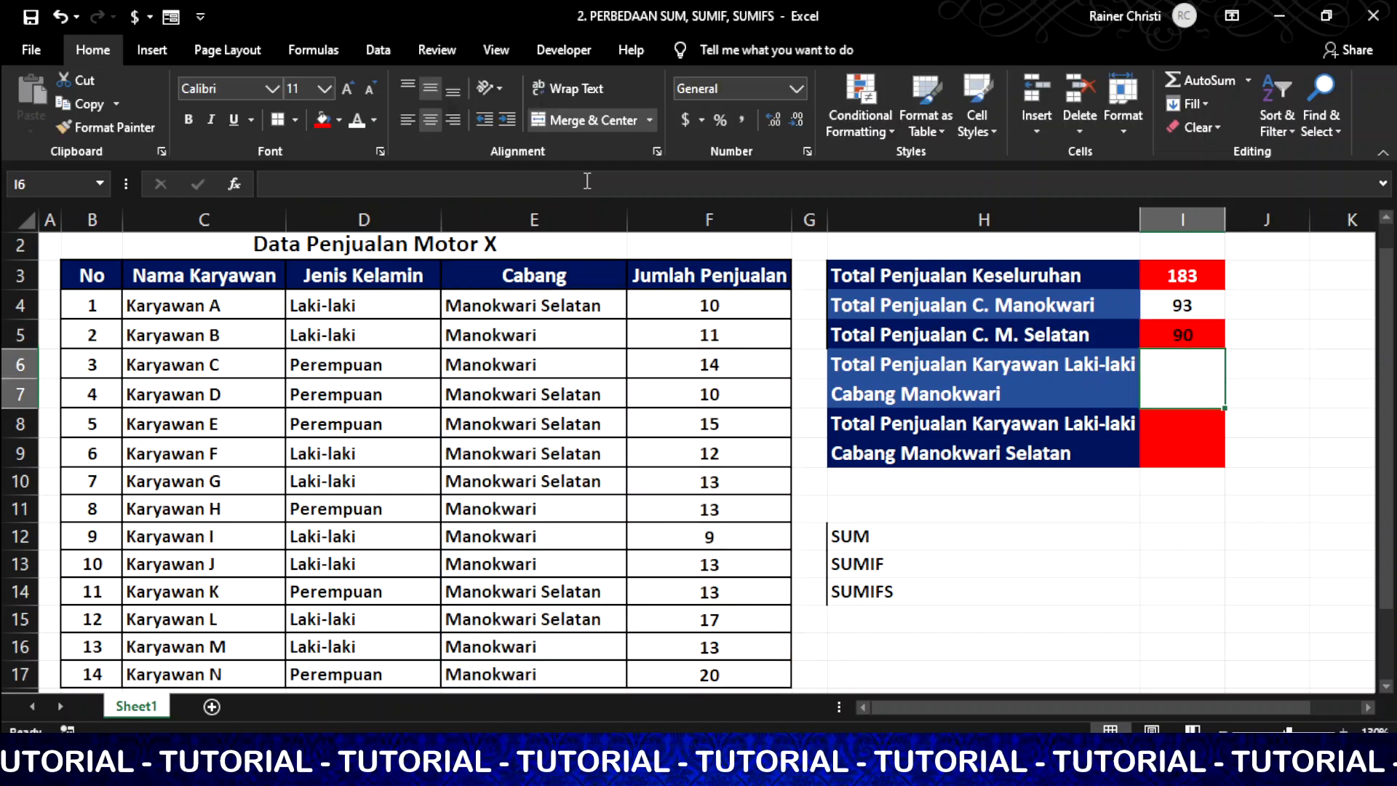
{"action": "left_click", "coordinate": [1206, 334]}
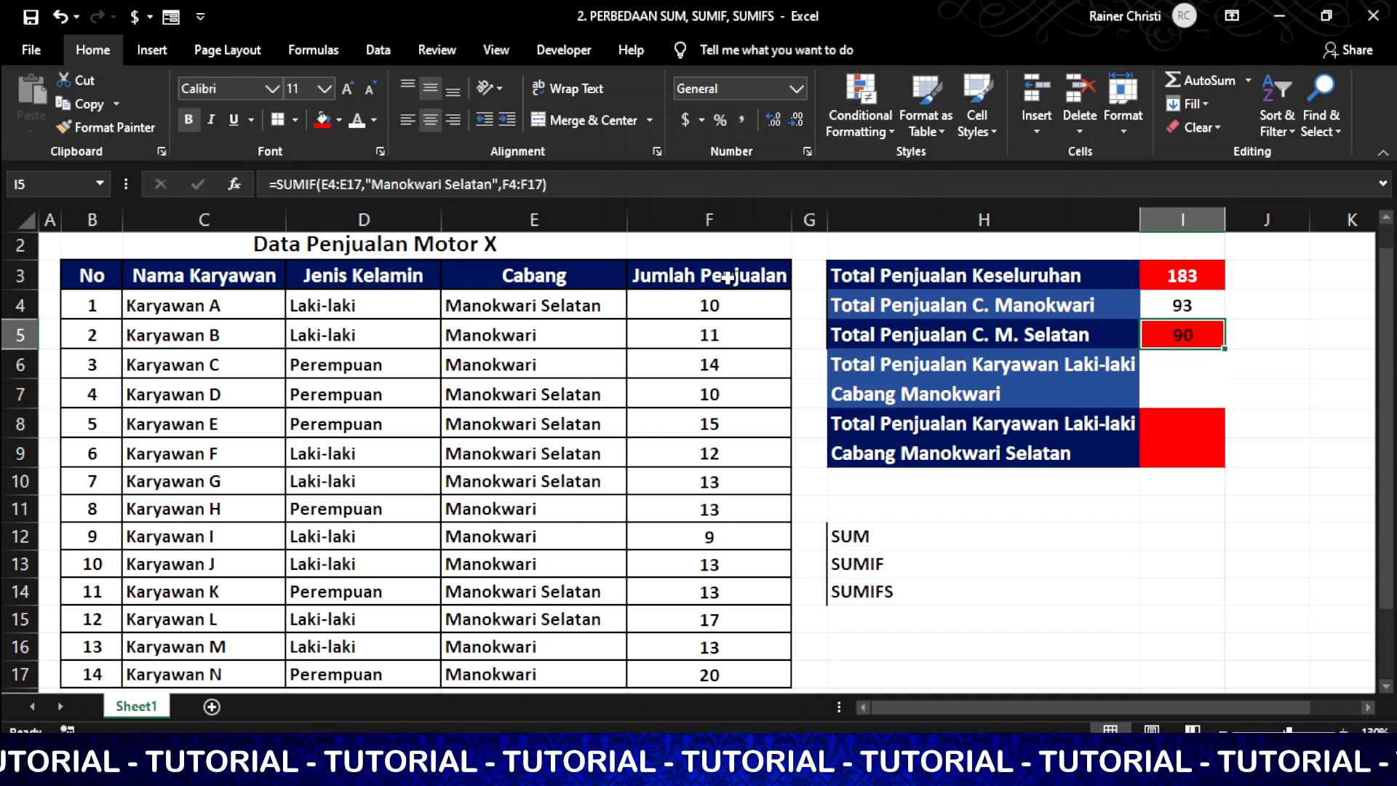
{"action": "left_click", "coordinate": [1176, 388]}
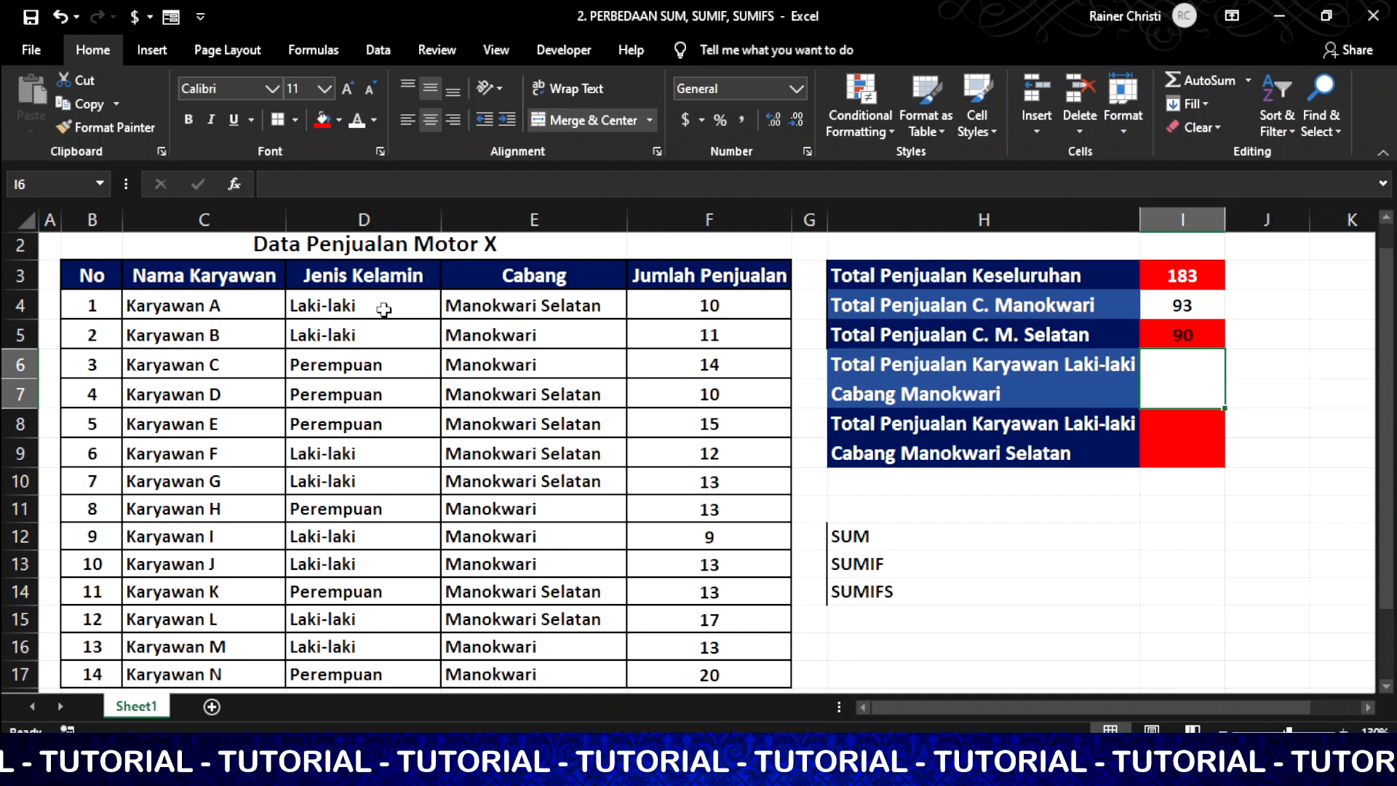
{"action": "left_click", "coordinate": [383, 310]}
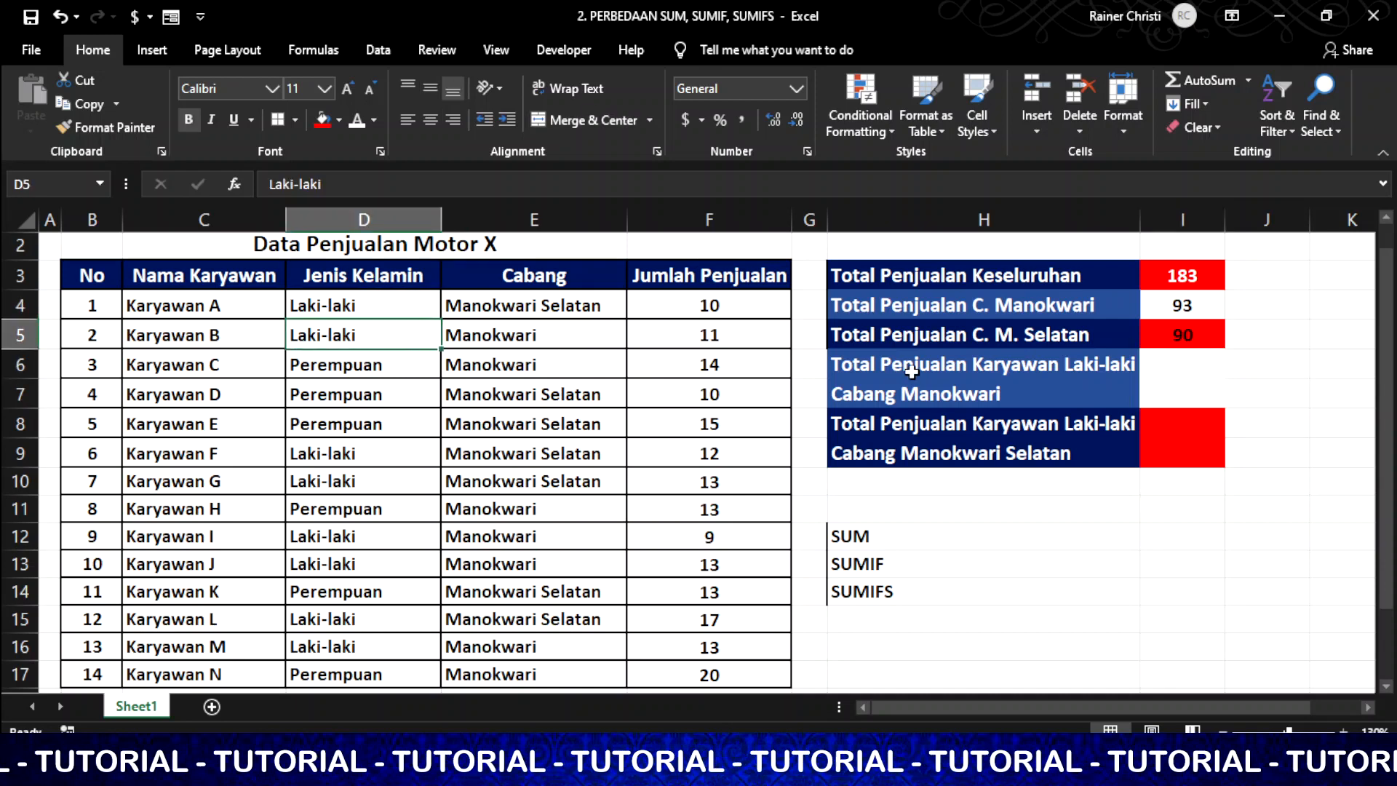
{"action": "left_click", "coordinate": [942, 386]}
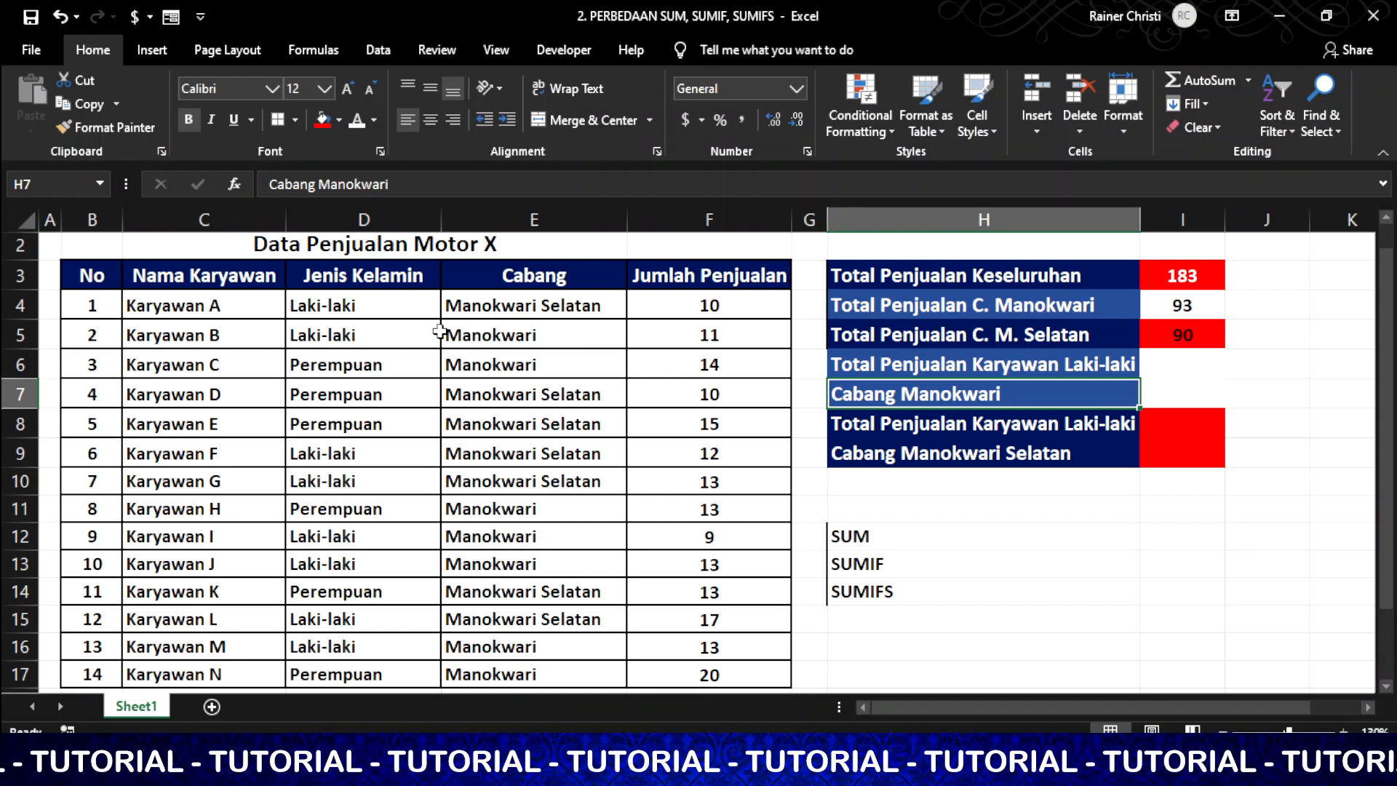
{"action": "left_click", "coordinate": [354, 334]}
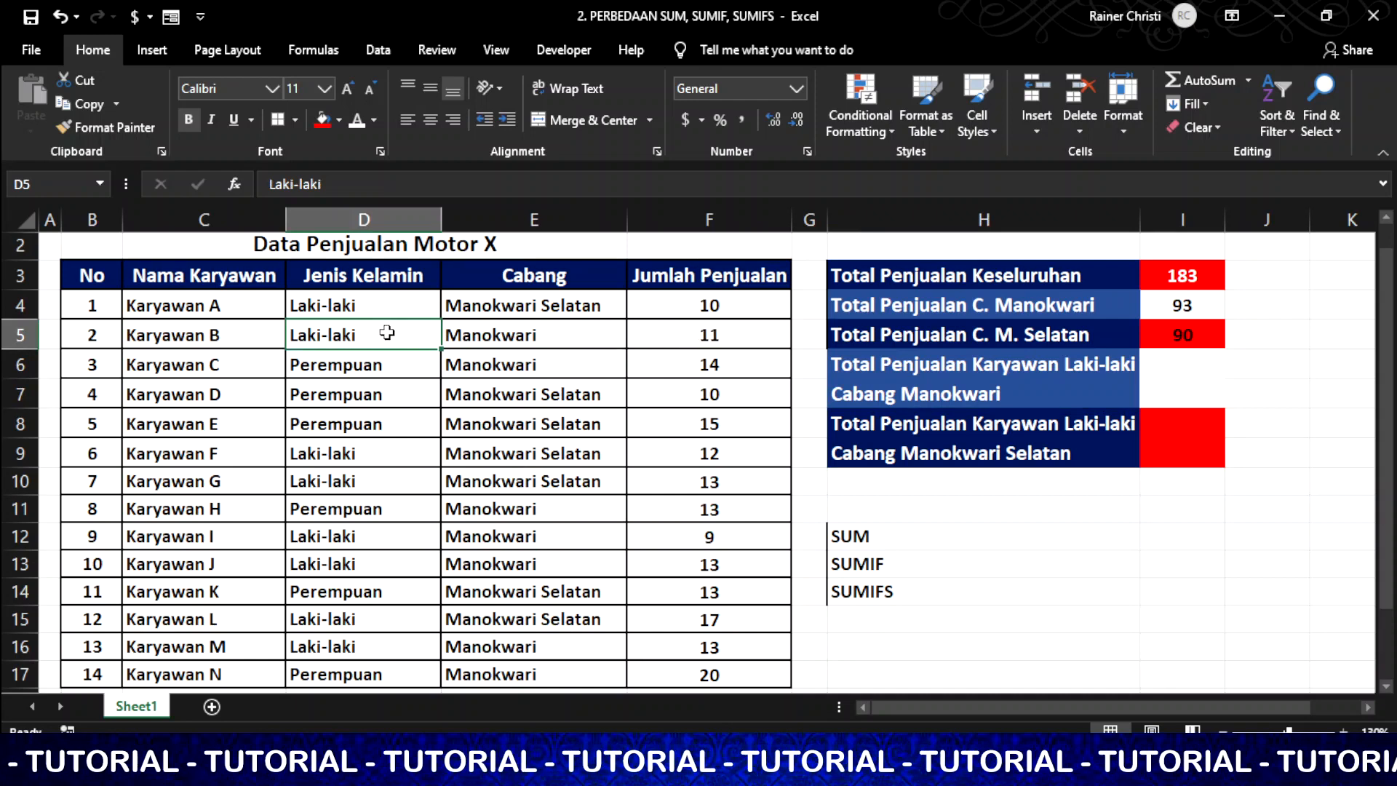
{"action": "left_click", "coordinate": [542, 539]}
{"action": "left_click", "coordinate": [671, 642]}
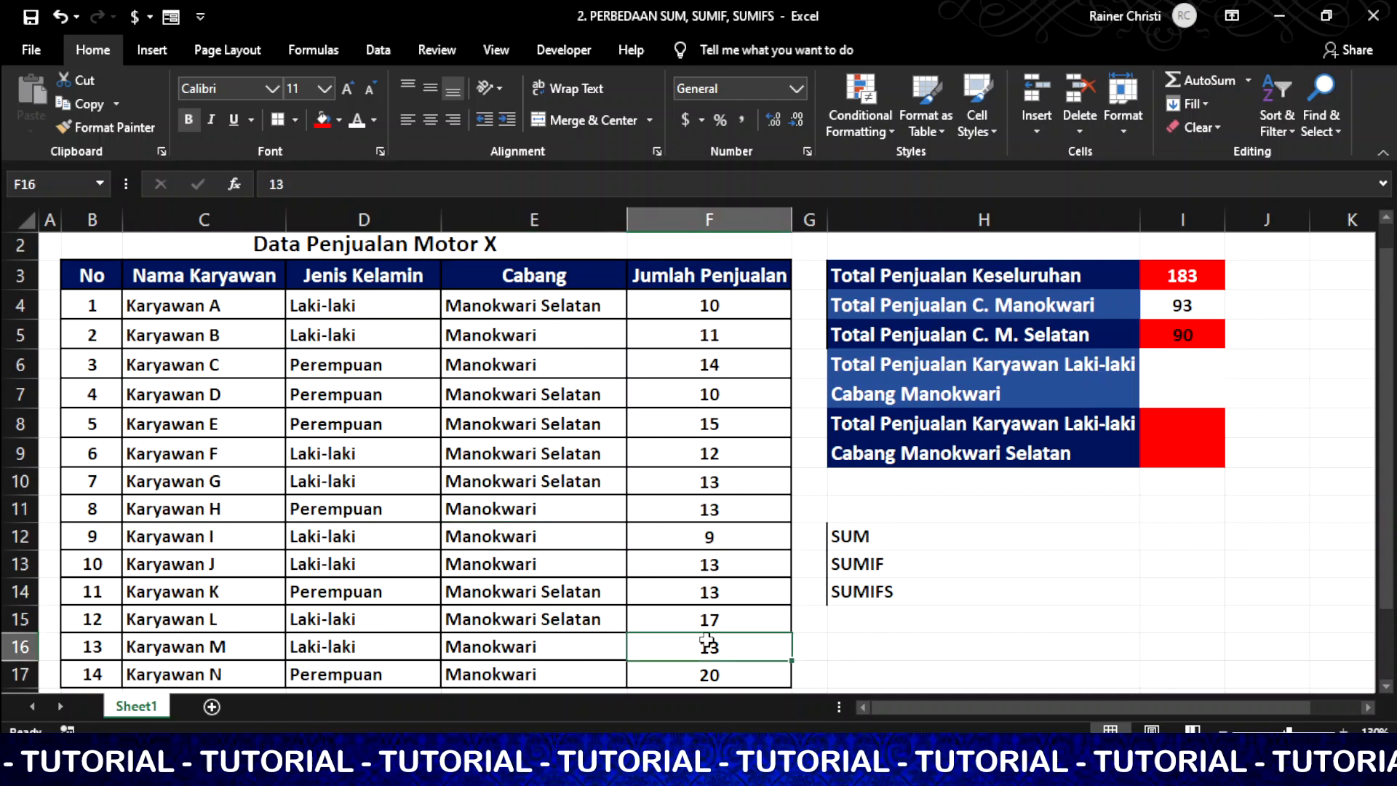
{"action": "left_click", "coordinate": [1178, 391]}
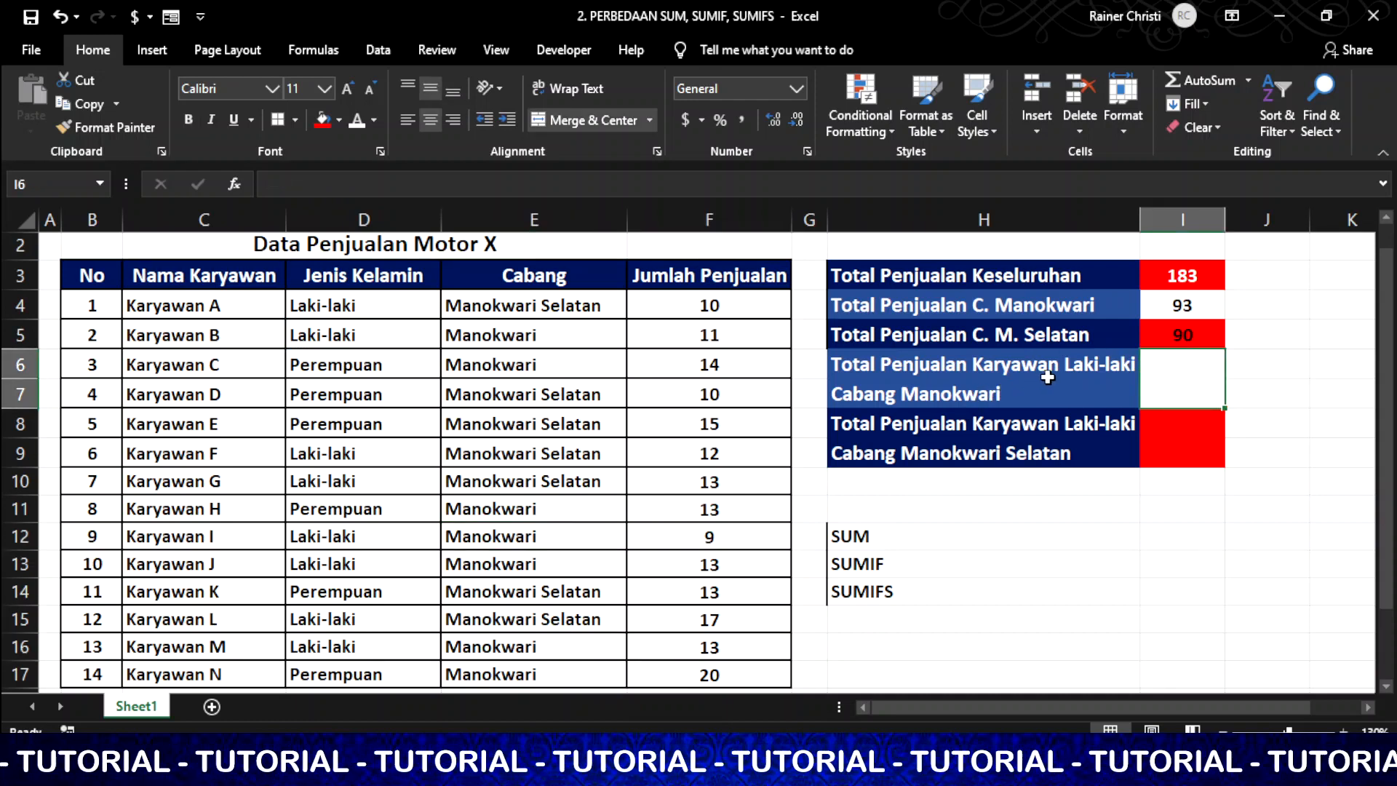
{"action": "left_click", "coordinate": [913, 596]}
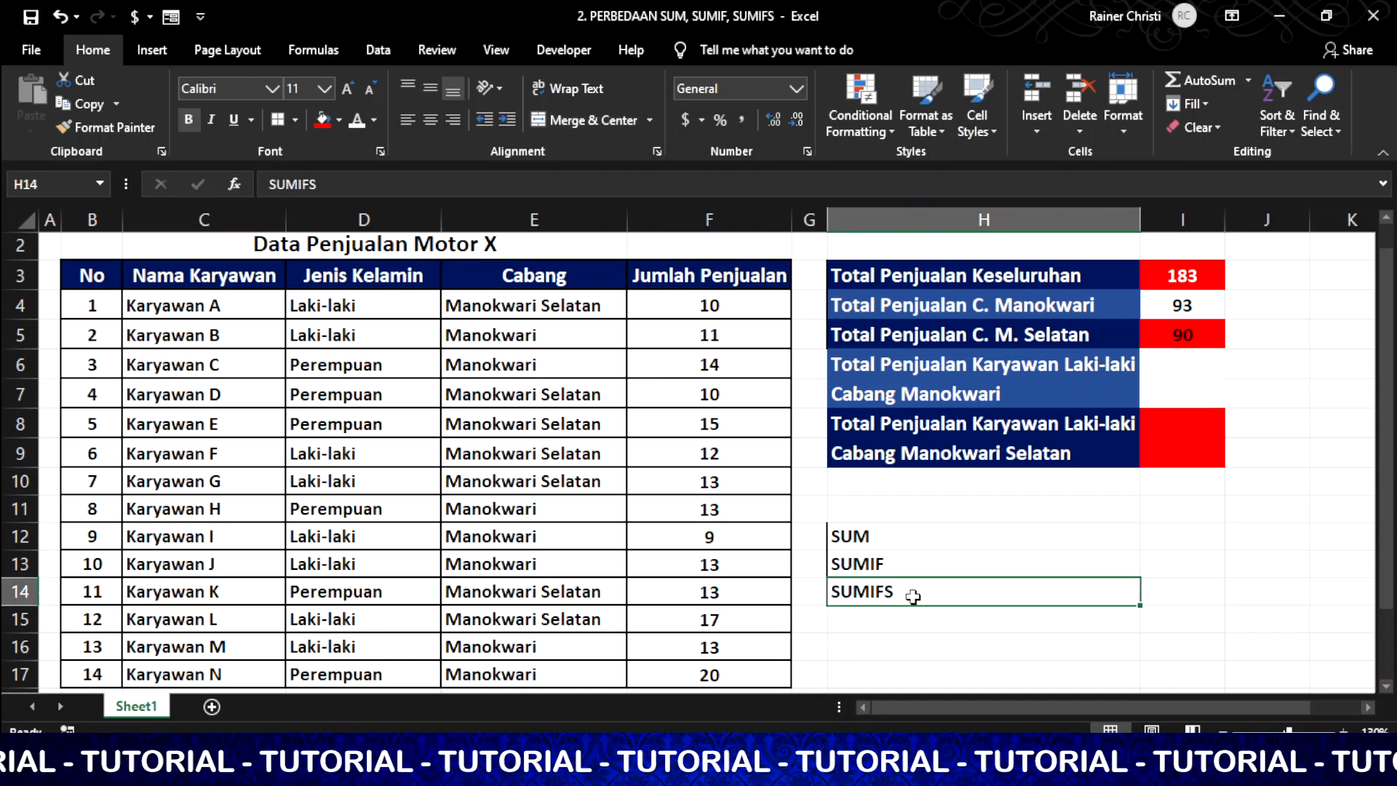
Enter =SUMIFS(F4:F17,D4:D17,"laki-laki",E4:E17,"Manokwari") in I6, giving 46
{"action": "left_click", "coordinate": [1171, 383]}
{"action": "type", "text": "="}
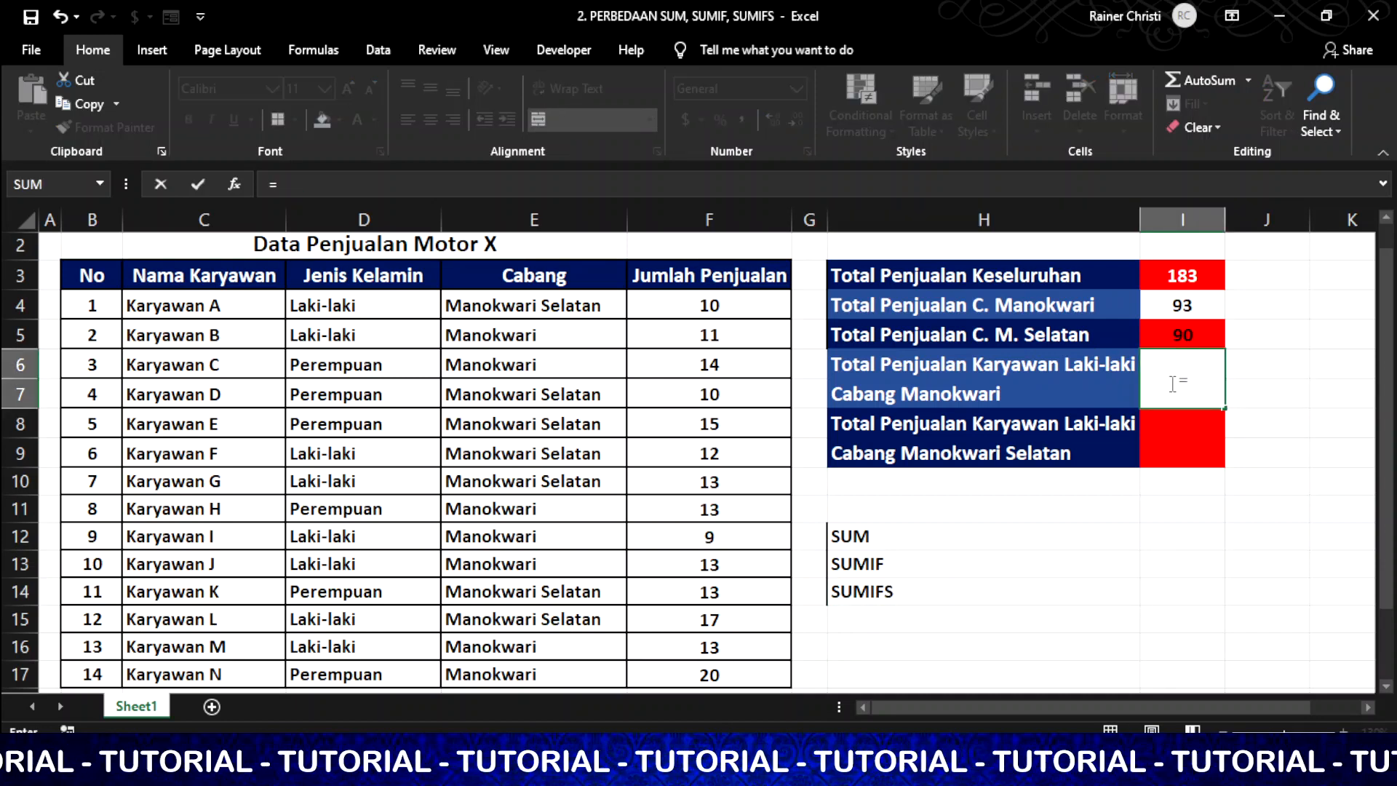
{"action": "type", "text": "sumifs"}
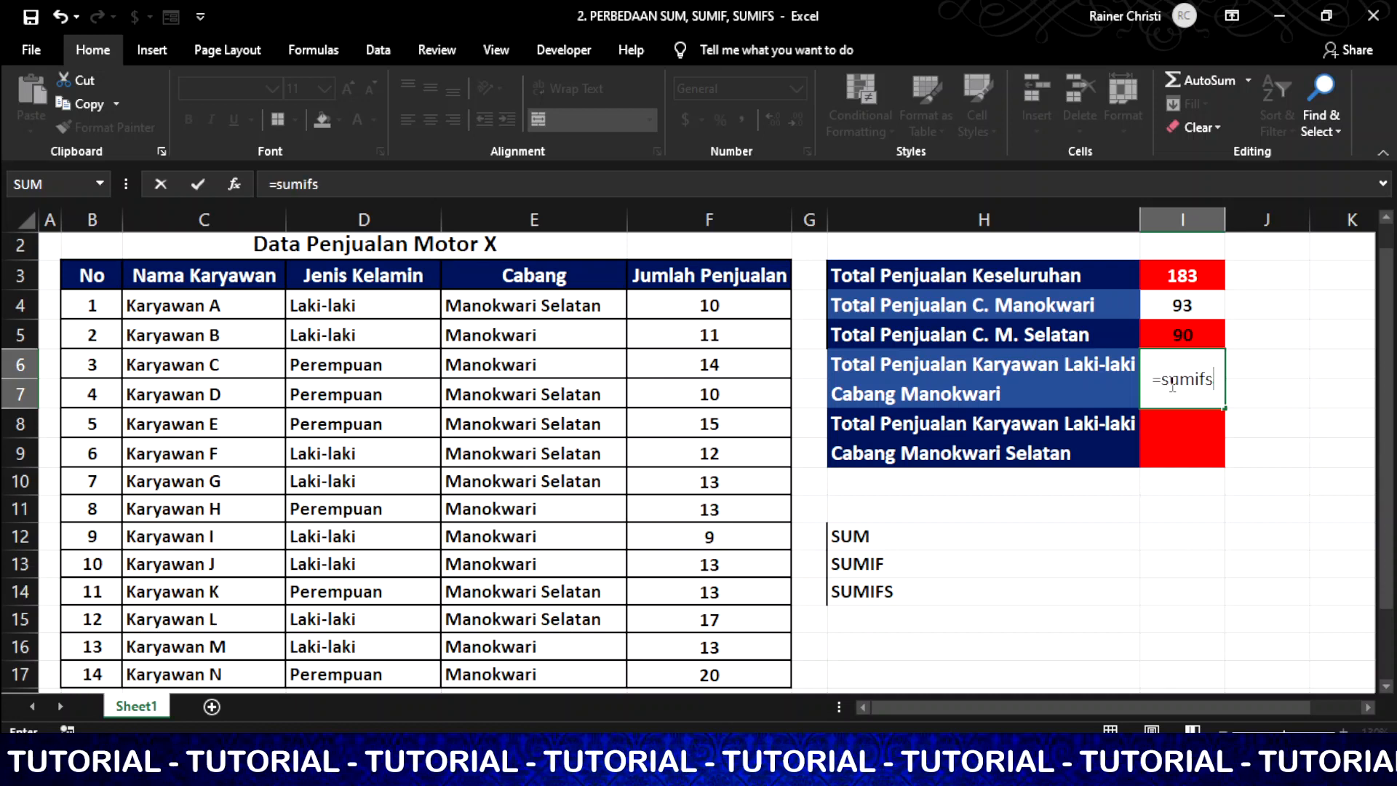
{"action": "type", "text": "("}
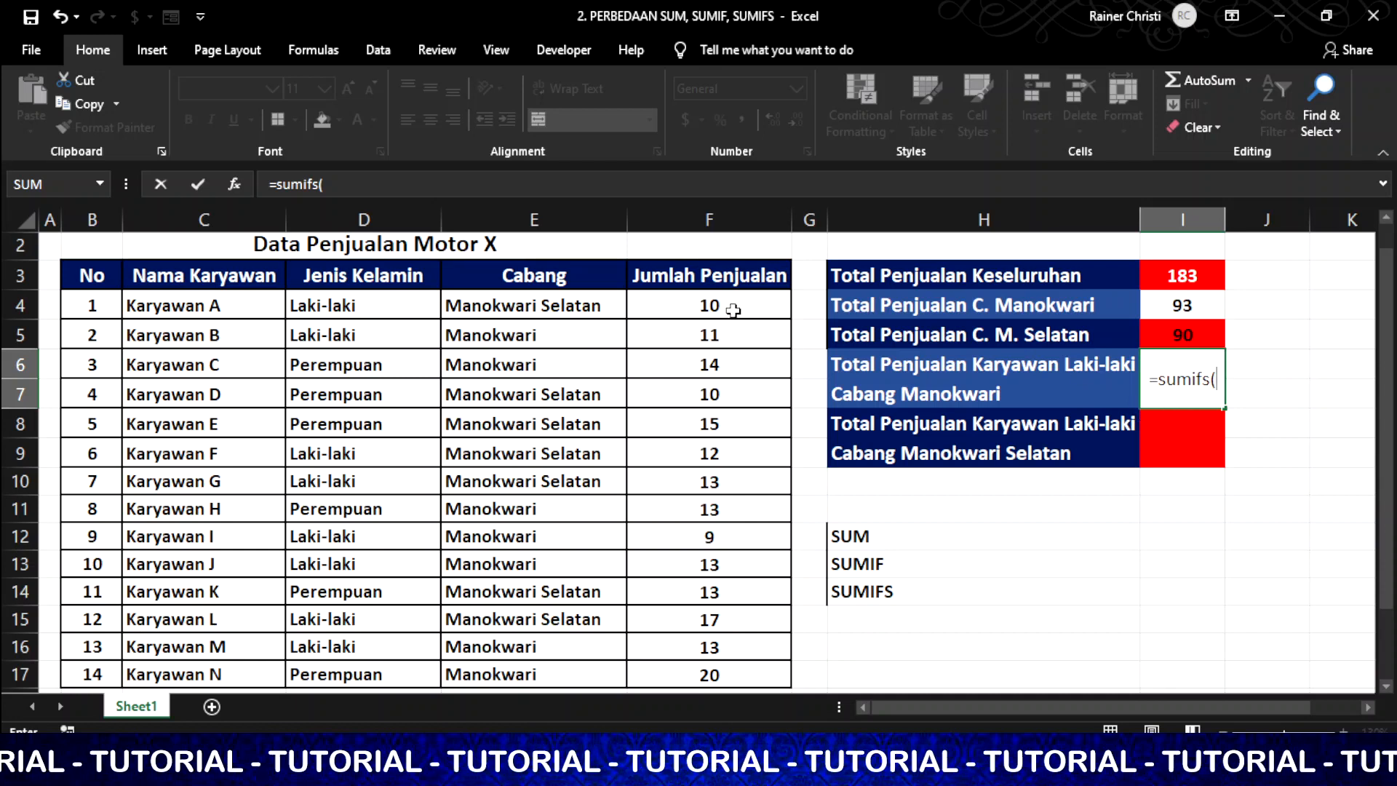
{"action": "left_click_drag", "start_coordinate": [732, 305], "coordinate": [723, 673]}
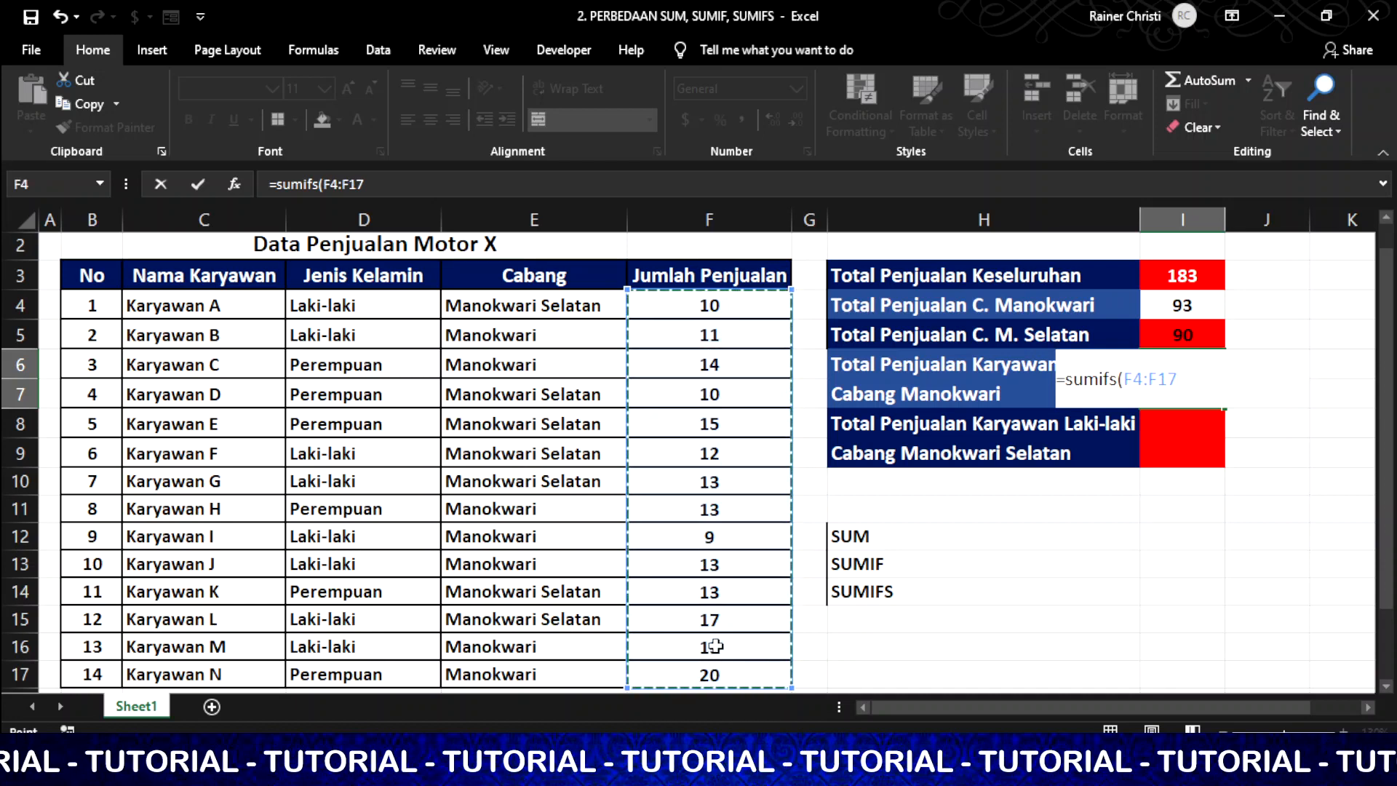
{"action": "type", "text": ","}
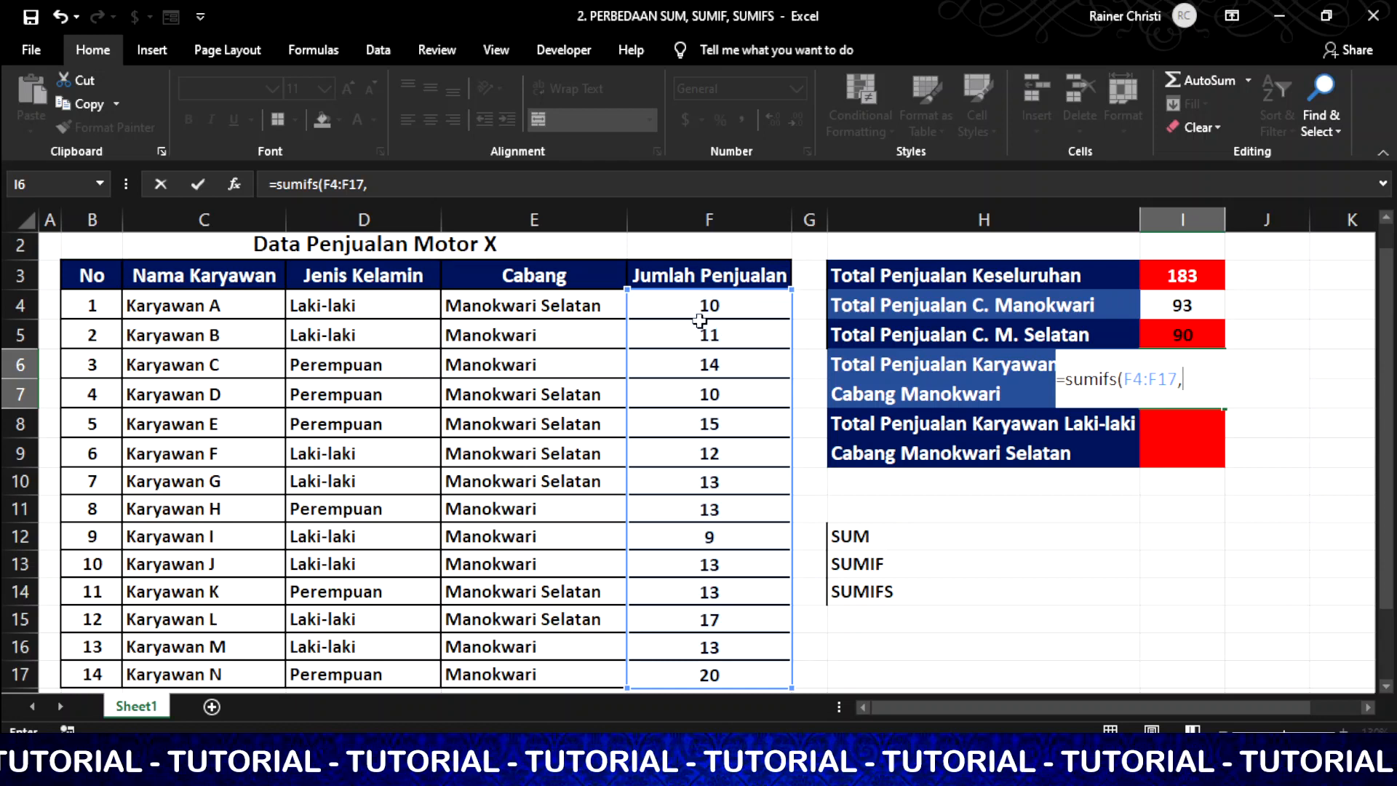
{"action": "left_click_drag", "start_coordinate": [338, 306], "coordinate": [360, 669]}
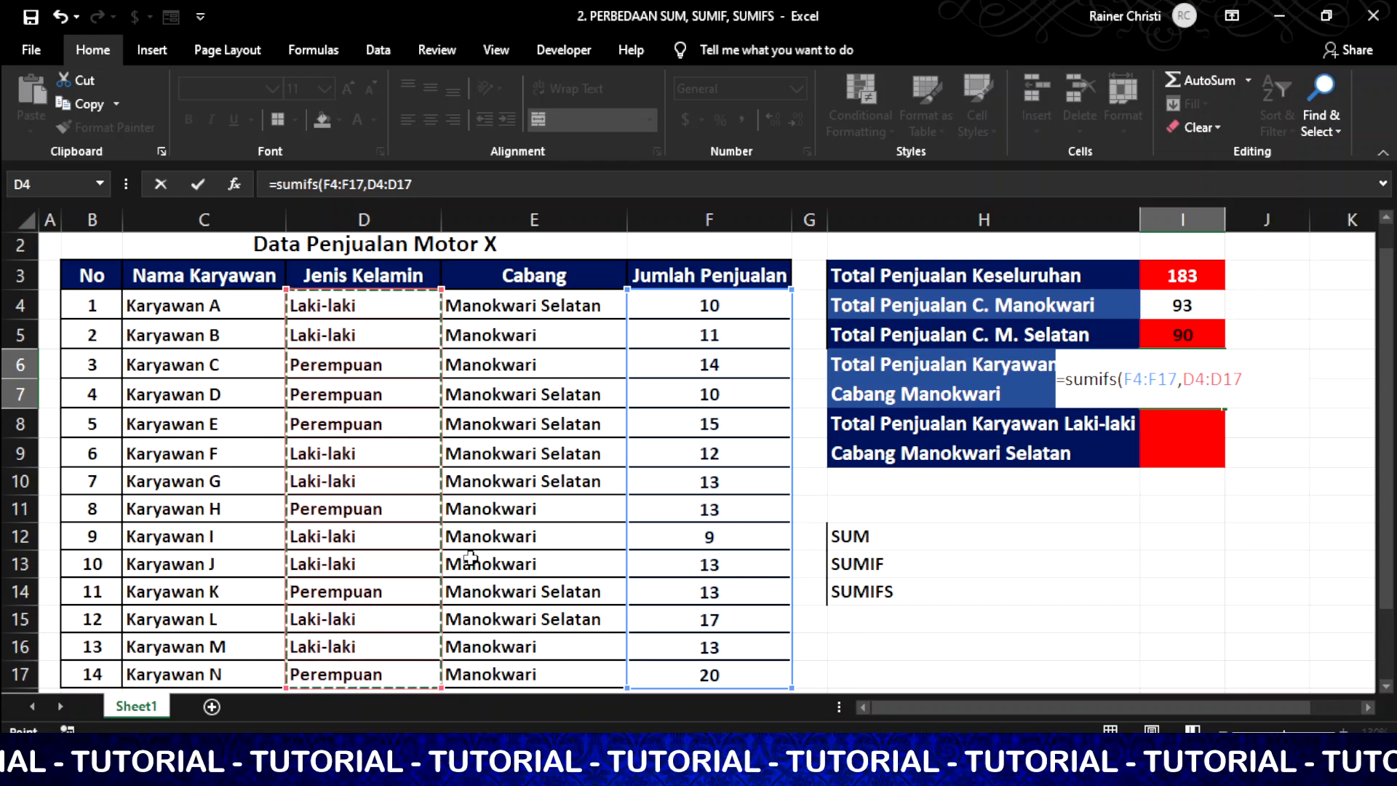
{"action": "type", "text": ",\"laki"}
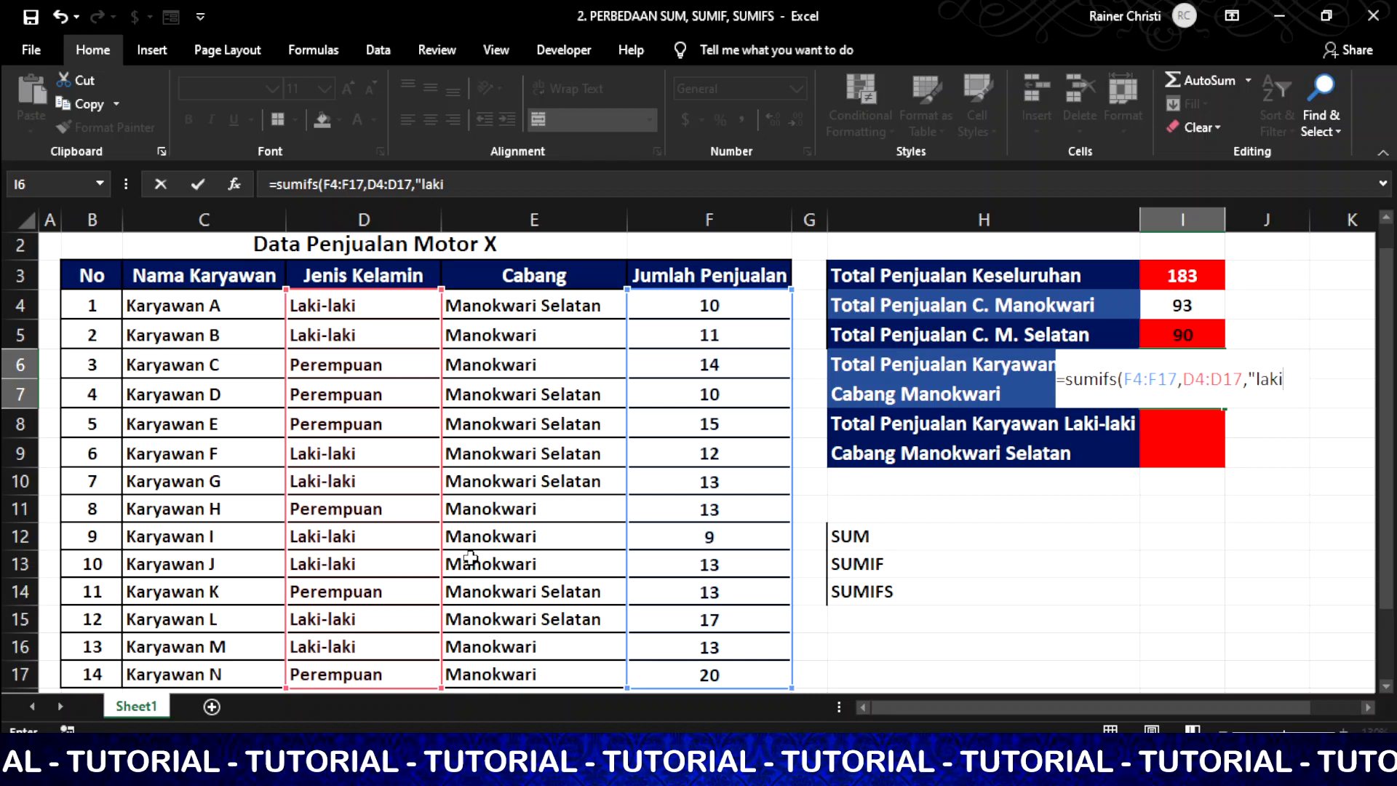
{"action": "type", "text": "-laki"}
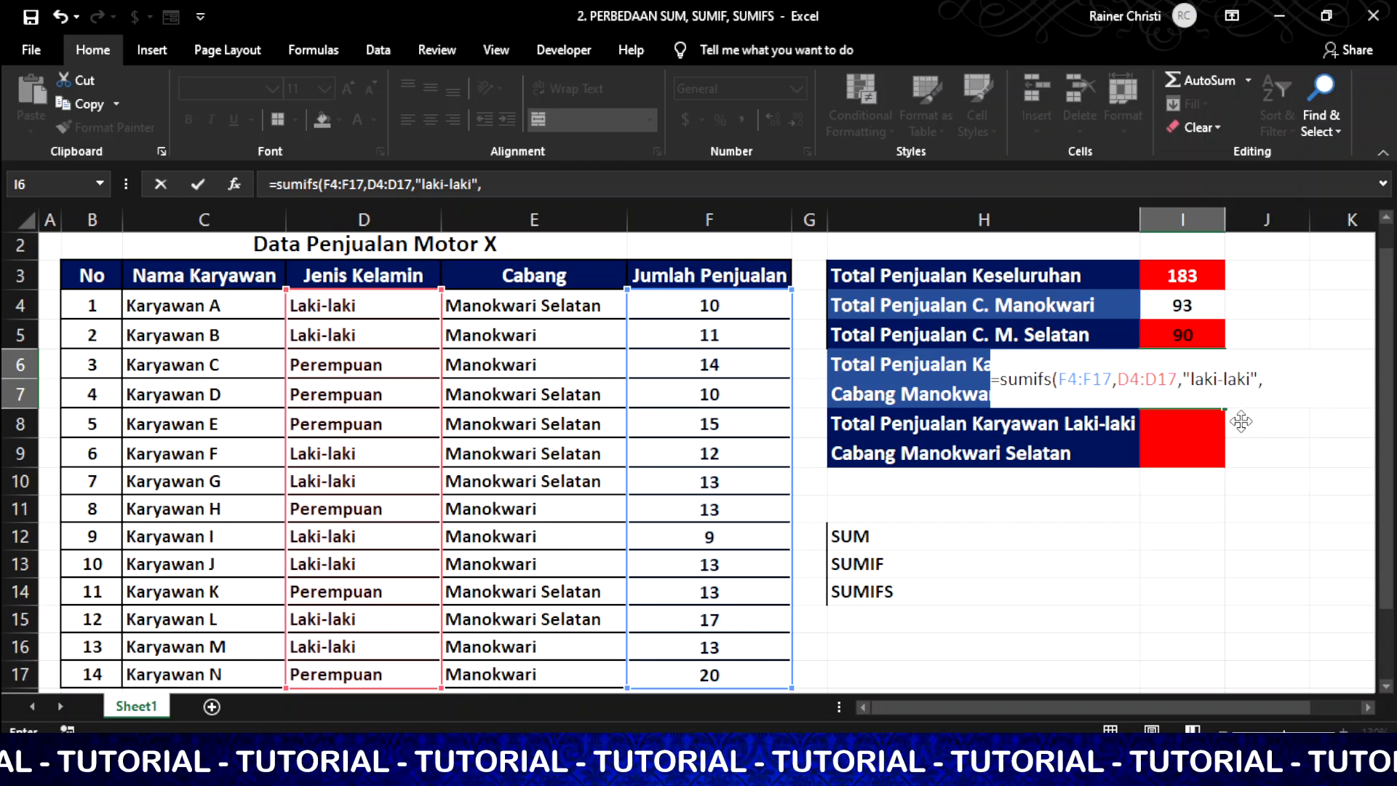
{"action": "type", "text": "\","}
{"action": "left_click_drag", "start_coordinate": [528, 305], "coordinate": [569, 661]}
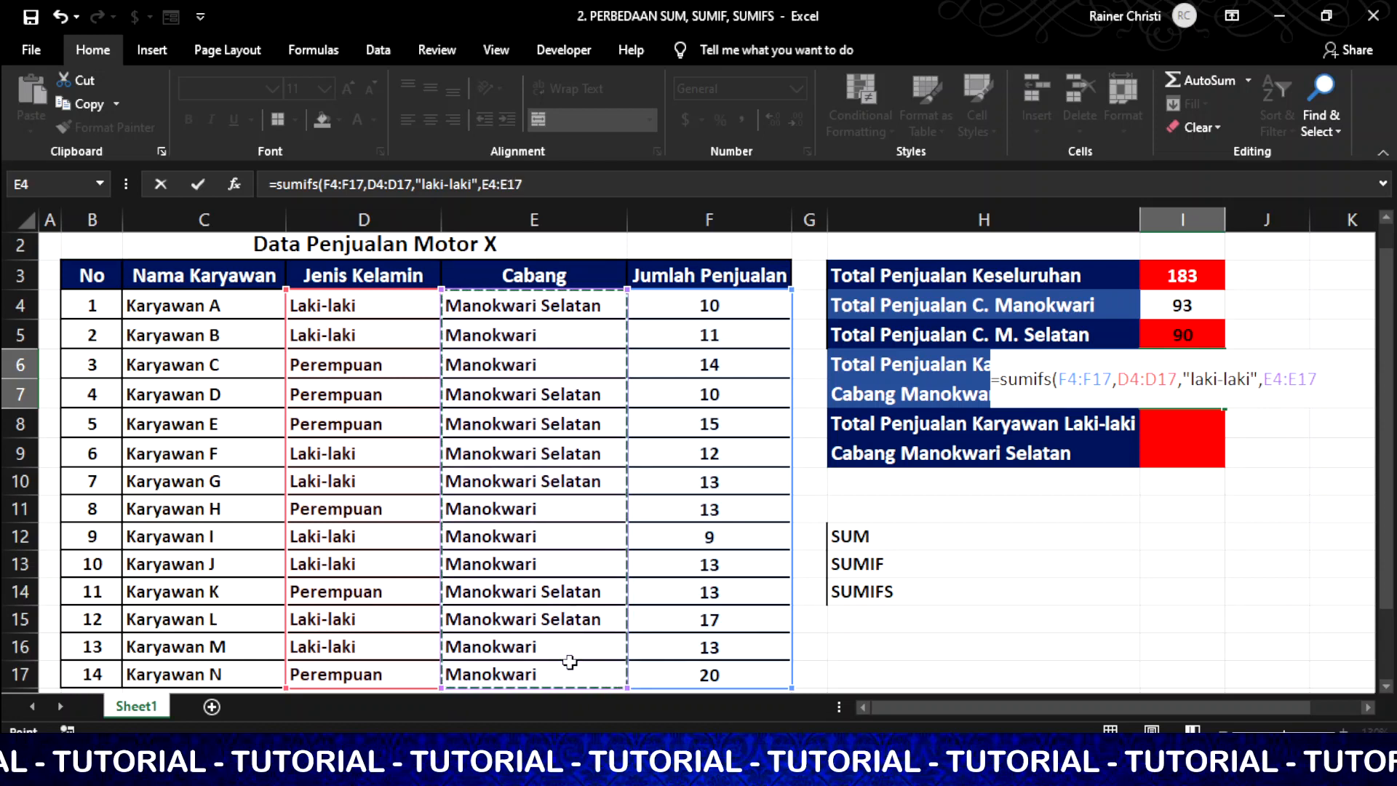
{"action": "type", "text": ","}
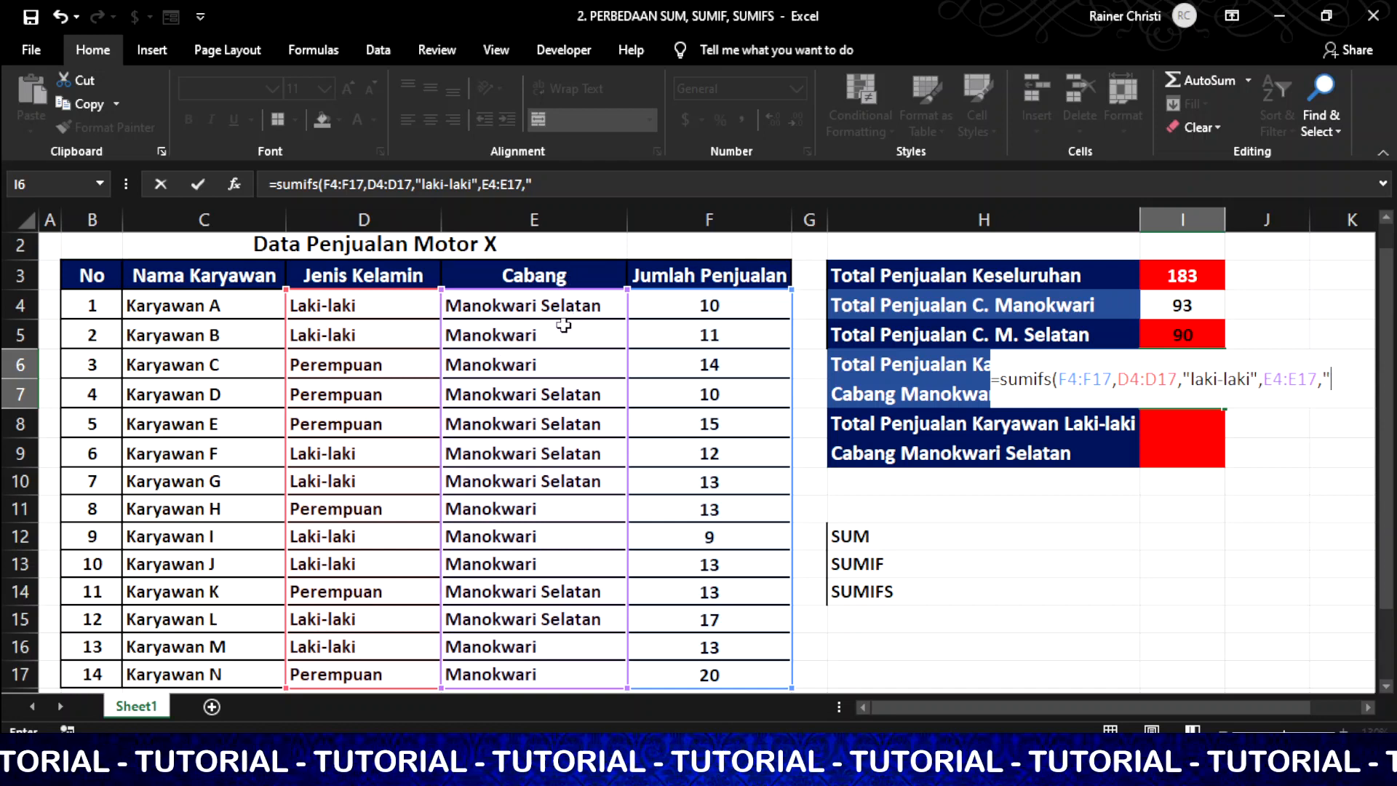
{"action": "type", "text": "\"Manokwari\""}
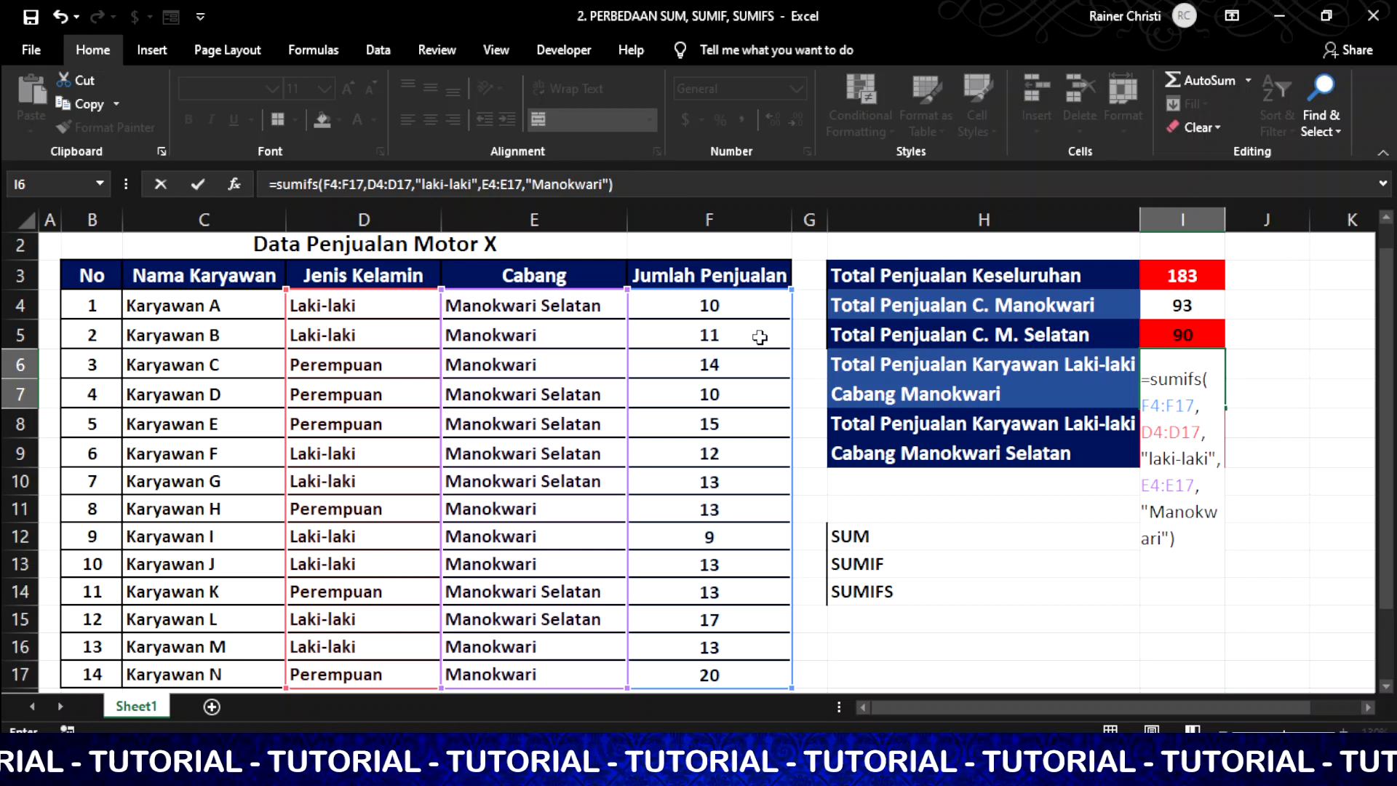
{"action": "key", "text": "Return"}
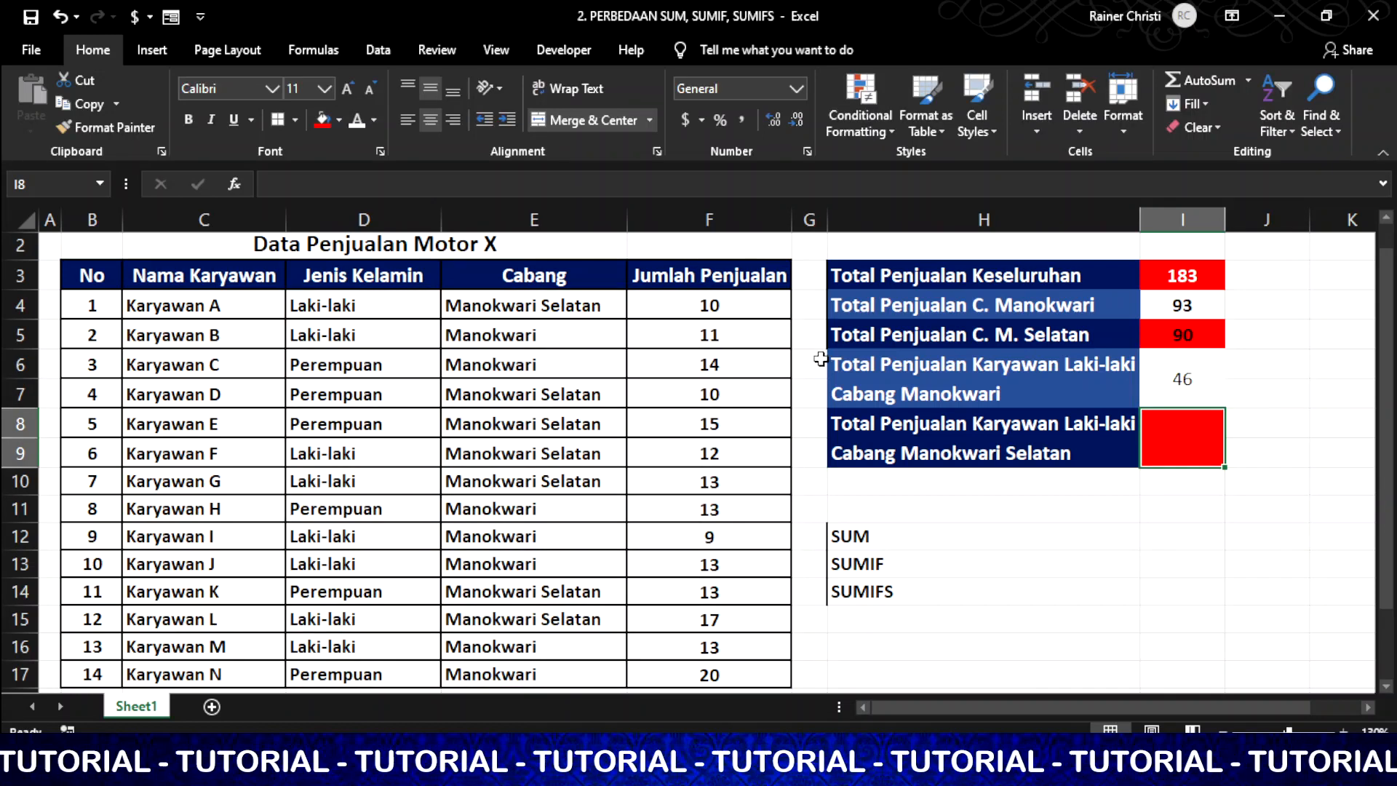
{"action": "left_click", "coordinate": [1173, 379]}
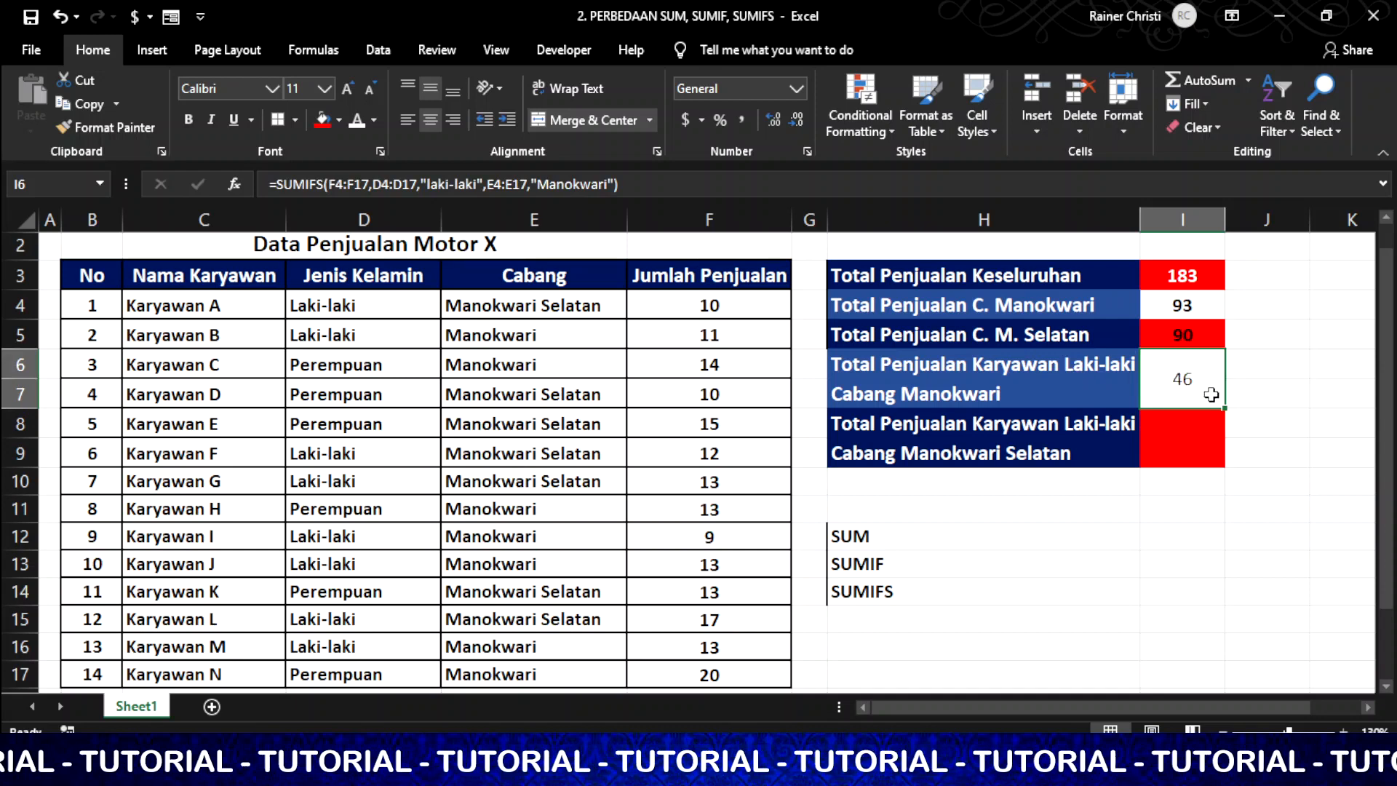
{"action": "left_click", "coordinate": [1183, 439], "text": "ctrl"}
{"action": "left_click", "coordinate": [1170, 439]}
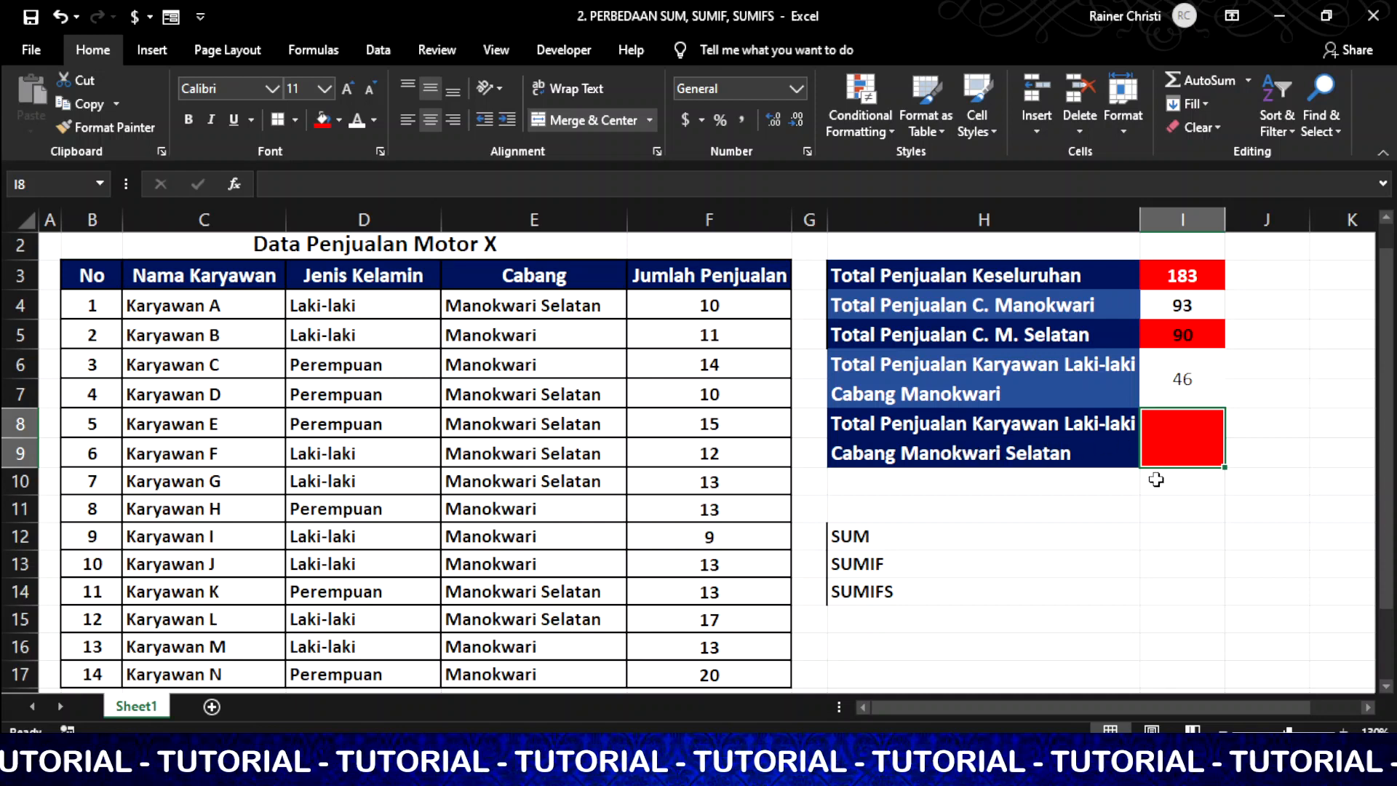
{"action": "left_click", "coordinate": [1016, 602]}
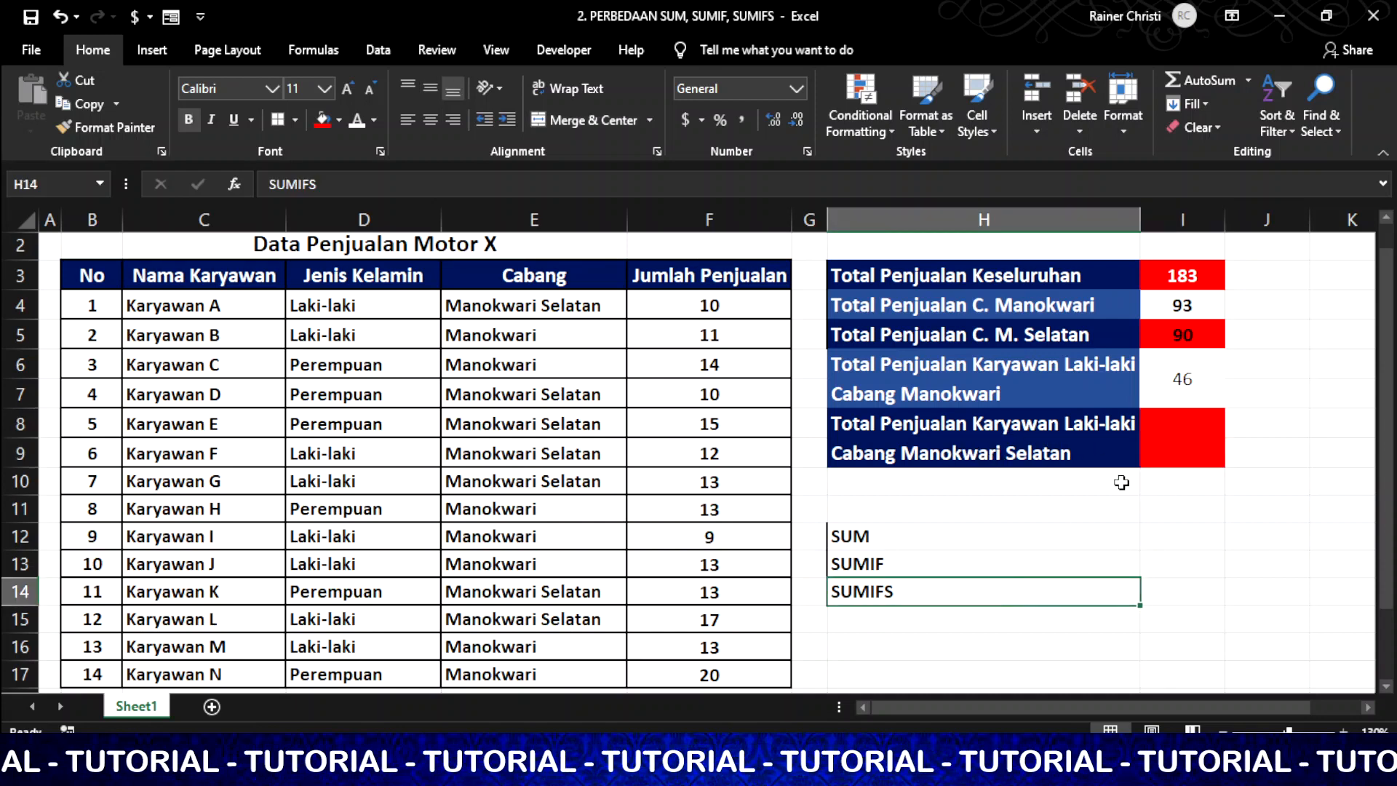
{"action": "left_click", "coordinate": [1170, 432]}
Enter =SUMIFS(F4:F17,D4:D17,"Laki-laki",E4:E17,"manokwari Selatan") in I8, removing a stray bracket, giving 52
{"action": "type", "text": "="}
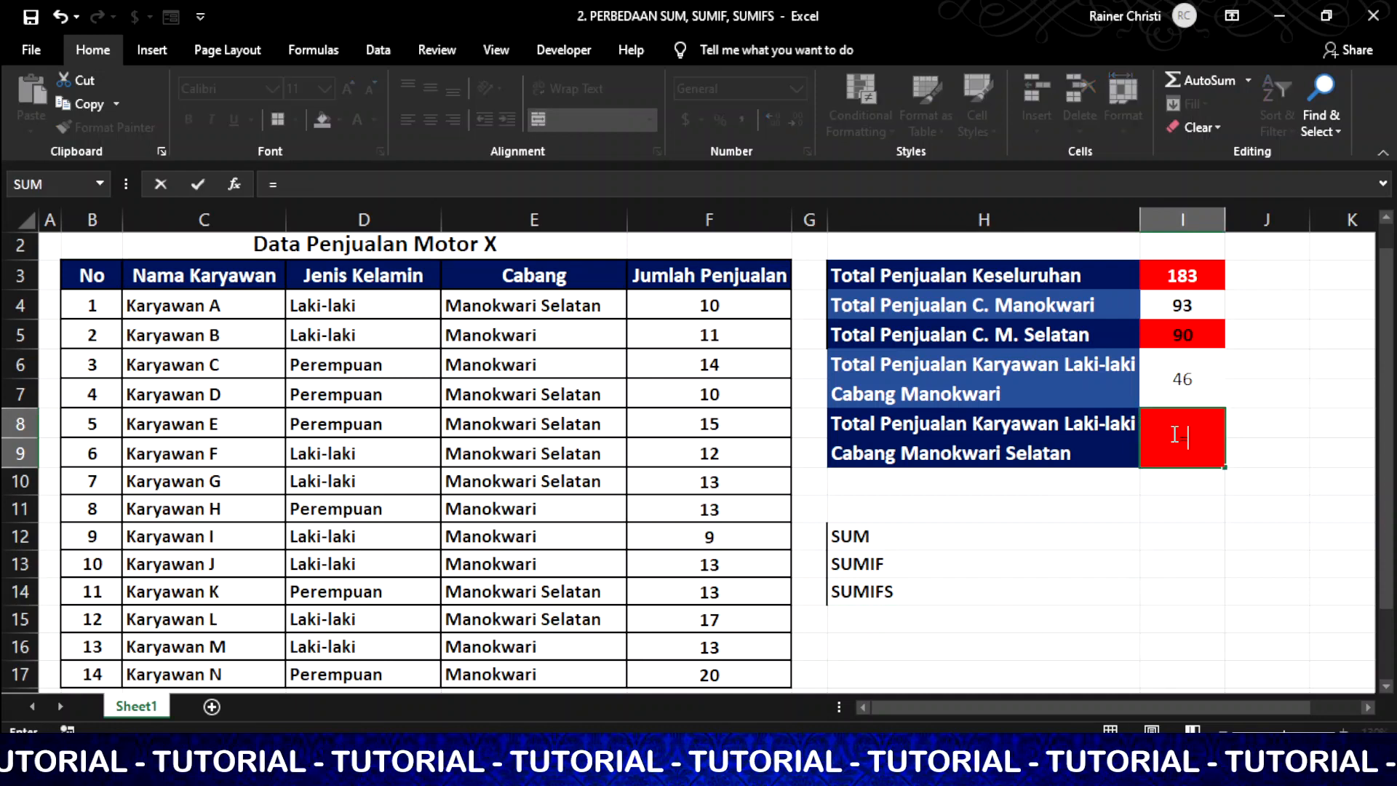
{"action": "type", "text": "sumif"}
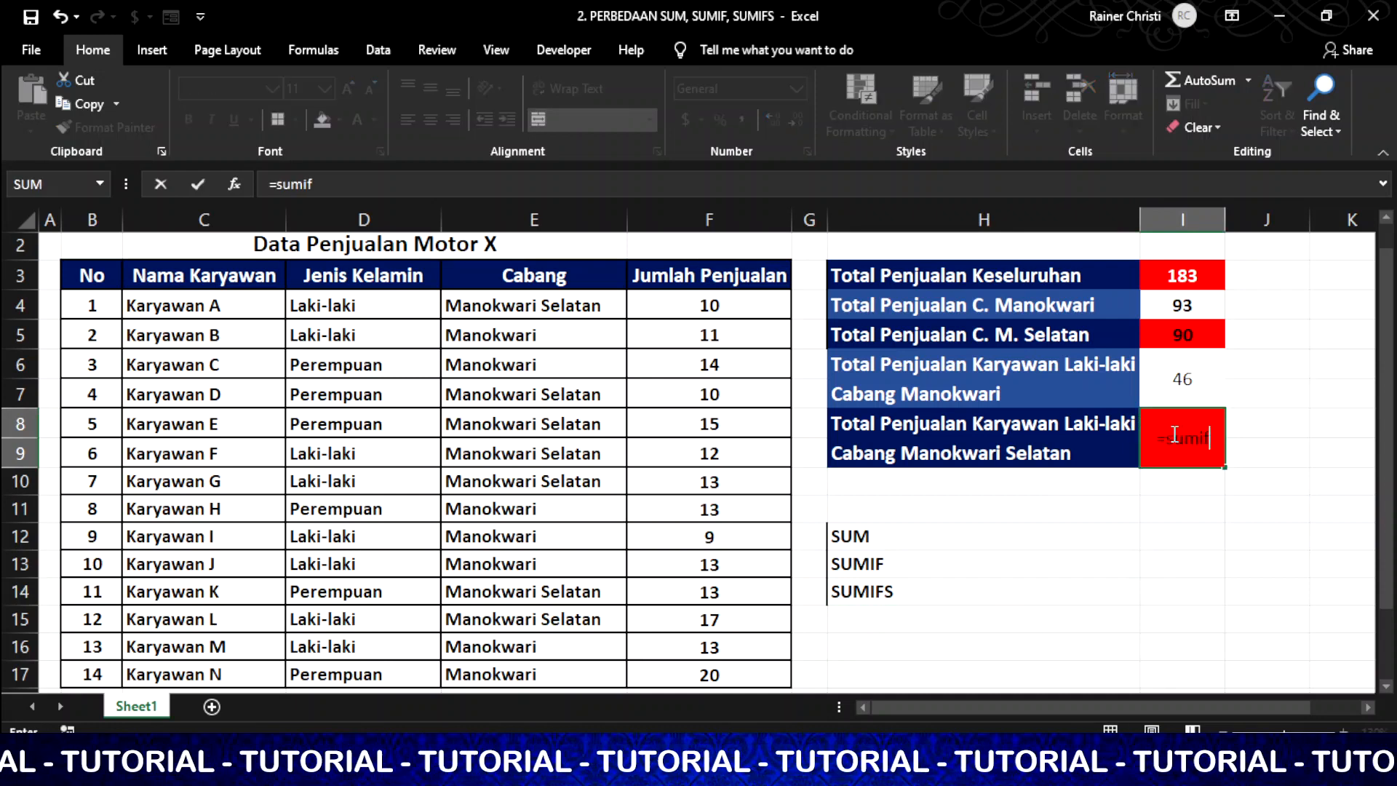
{"action": "type", "text": "s("}
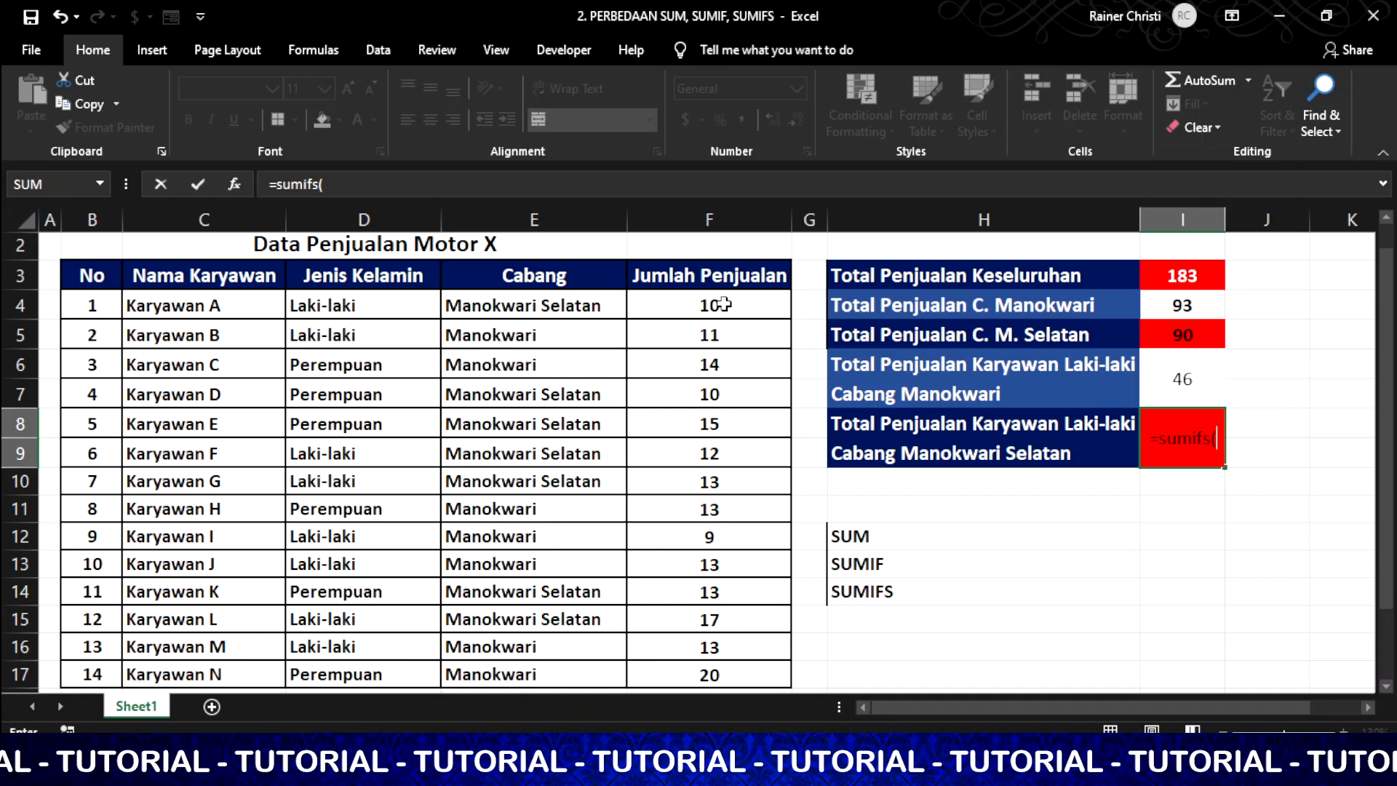
{"action": "left_click_drag", "start_coordinate": [724, 304], "coordinate": [722, 674]}
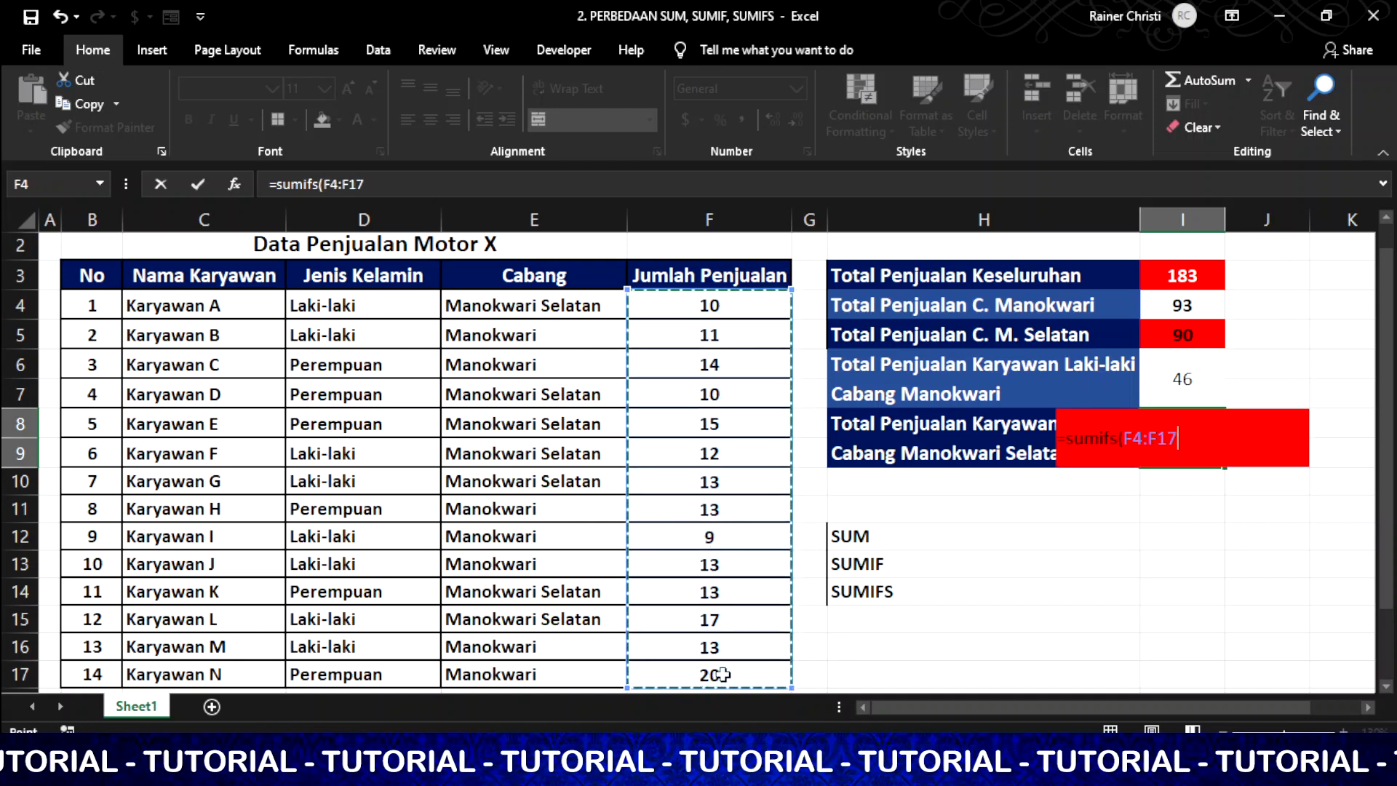
{"action": "type", "text": ","}
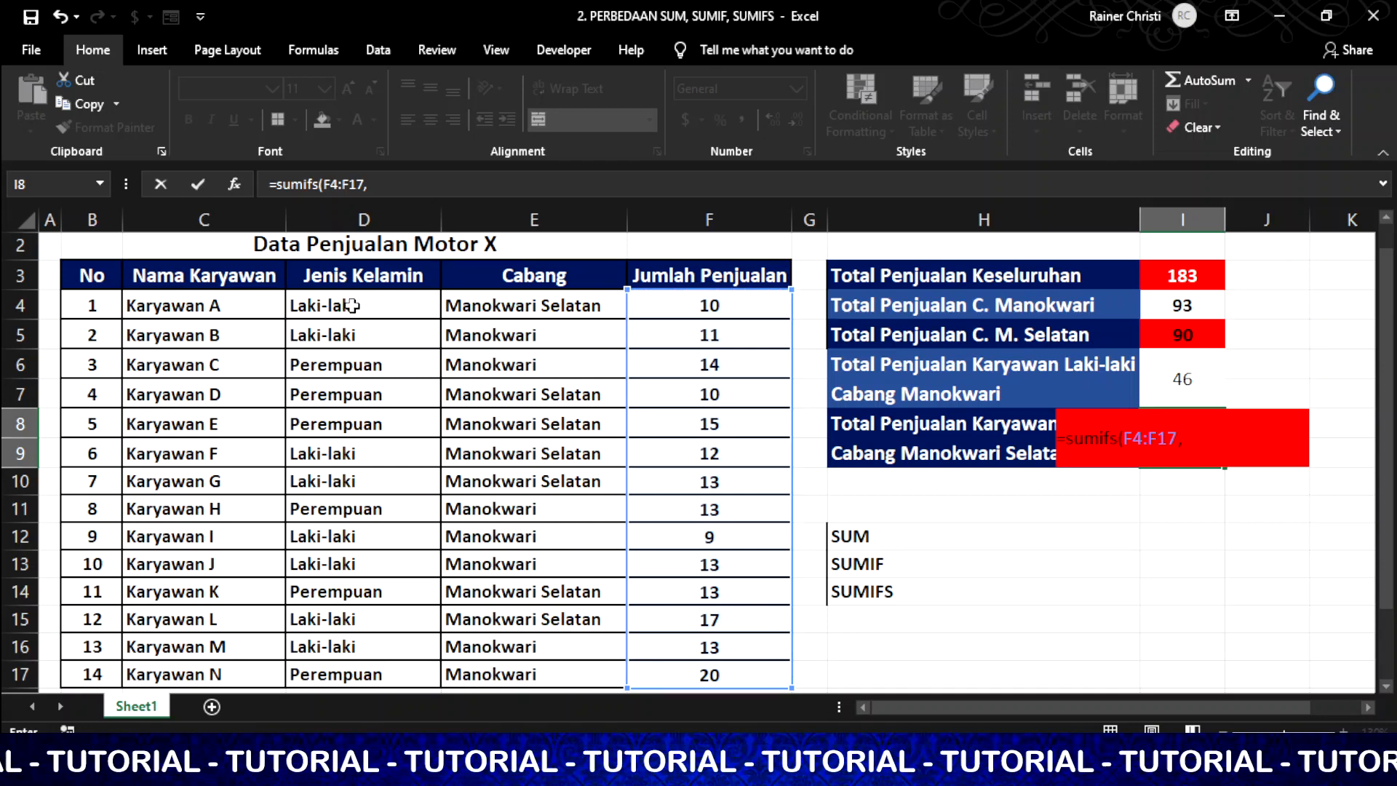
{"action": "left_click_drag", "start_coordinate": [353, 306], "coordinate": [343, 674]}
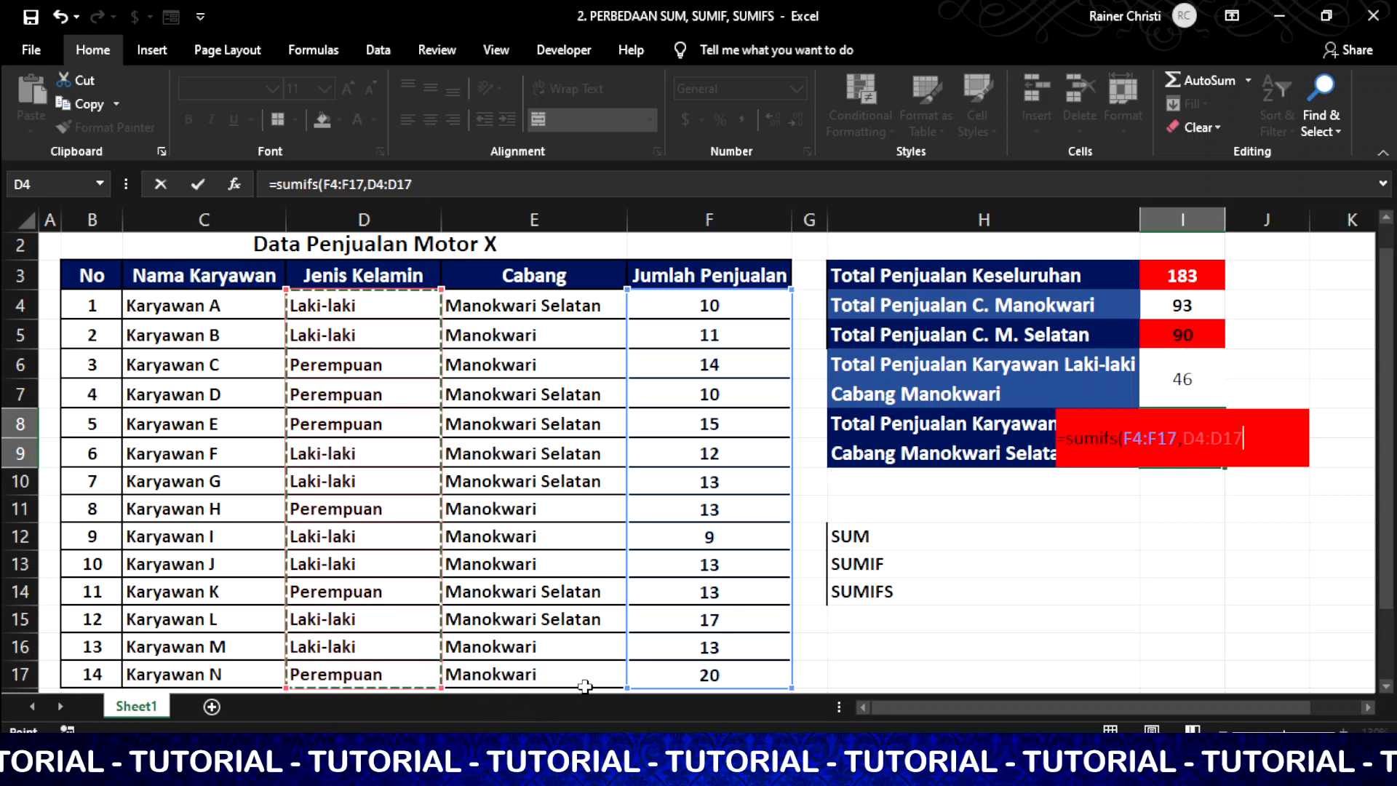
{"action": "type", "text": ","}
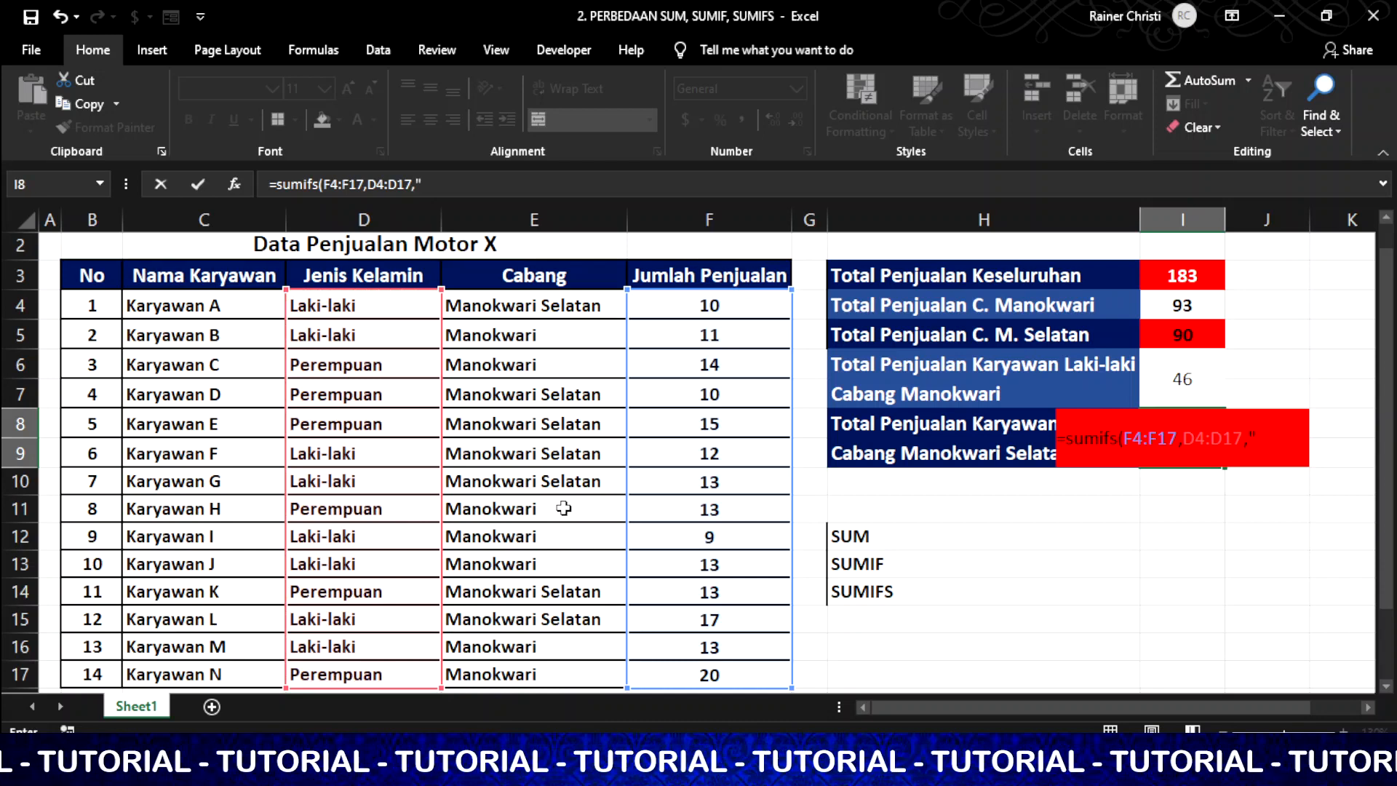
{"action": "type", "text": "\"L"}
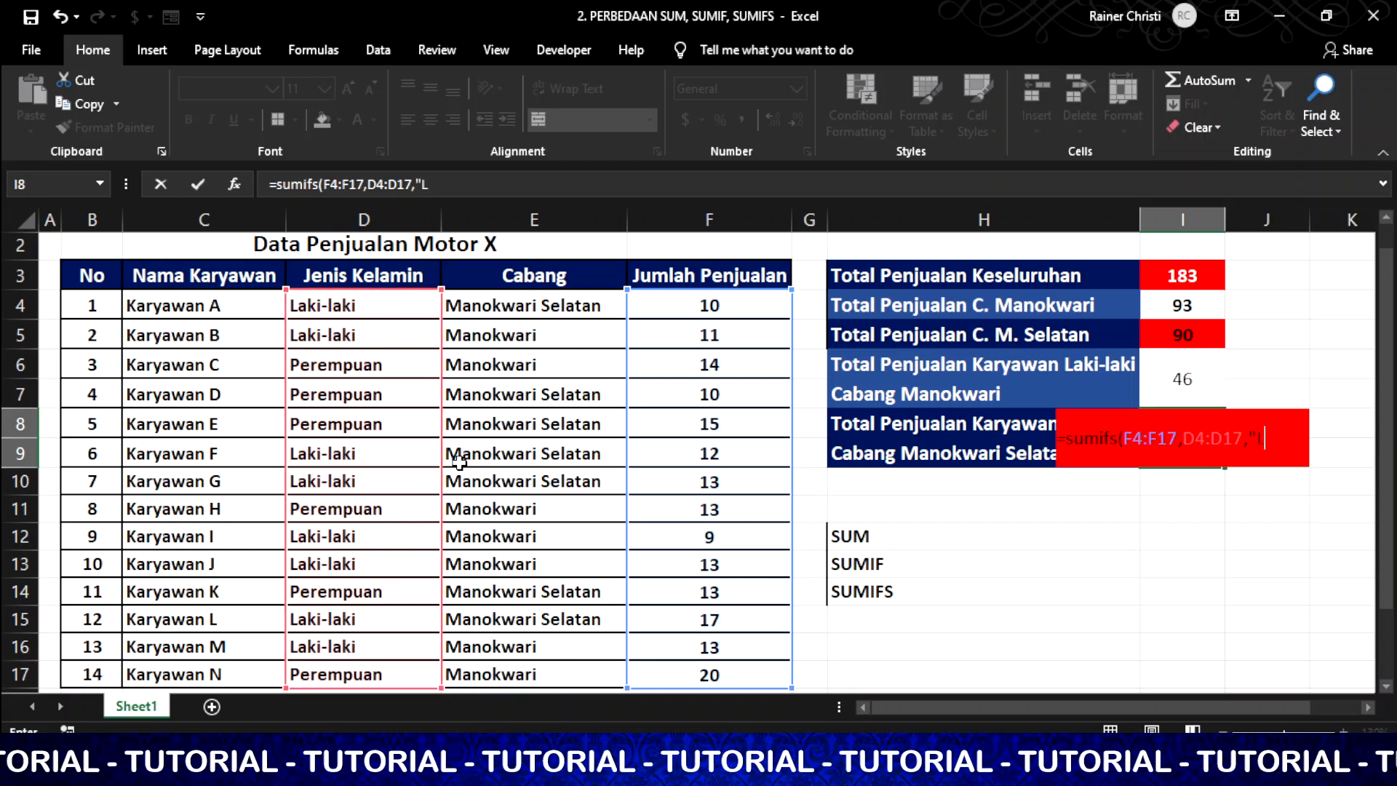
{"action": "type", "text": "aki-laki"}
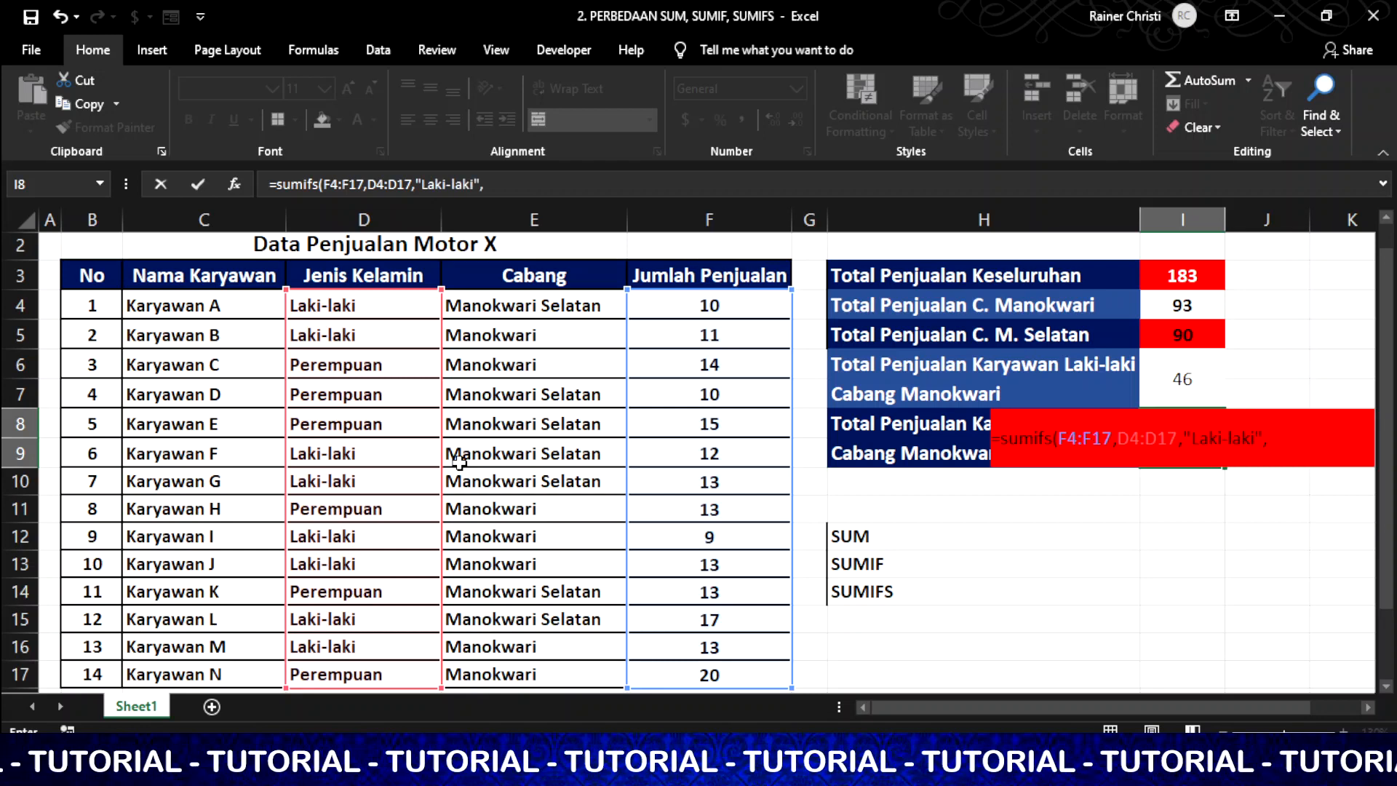
{"action": "type", "text": "\","}
{"action": "left_click_drag", "start_coordinate": [546, 306], "coordinate": [574, 672]}
{"action": "type", "text": ","}
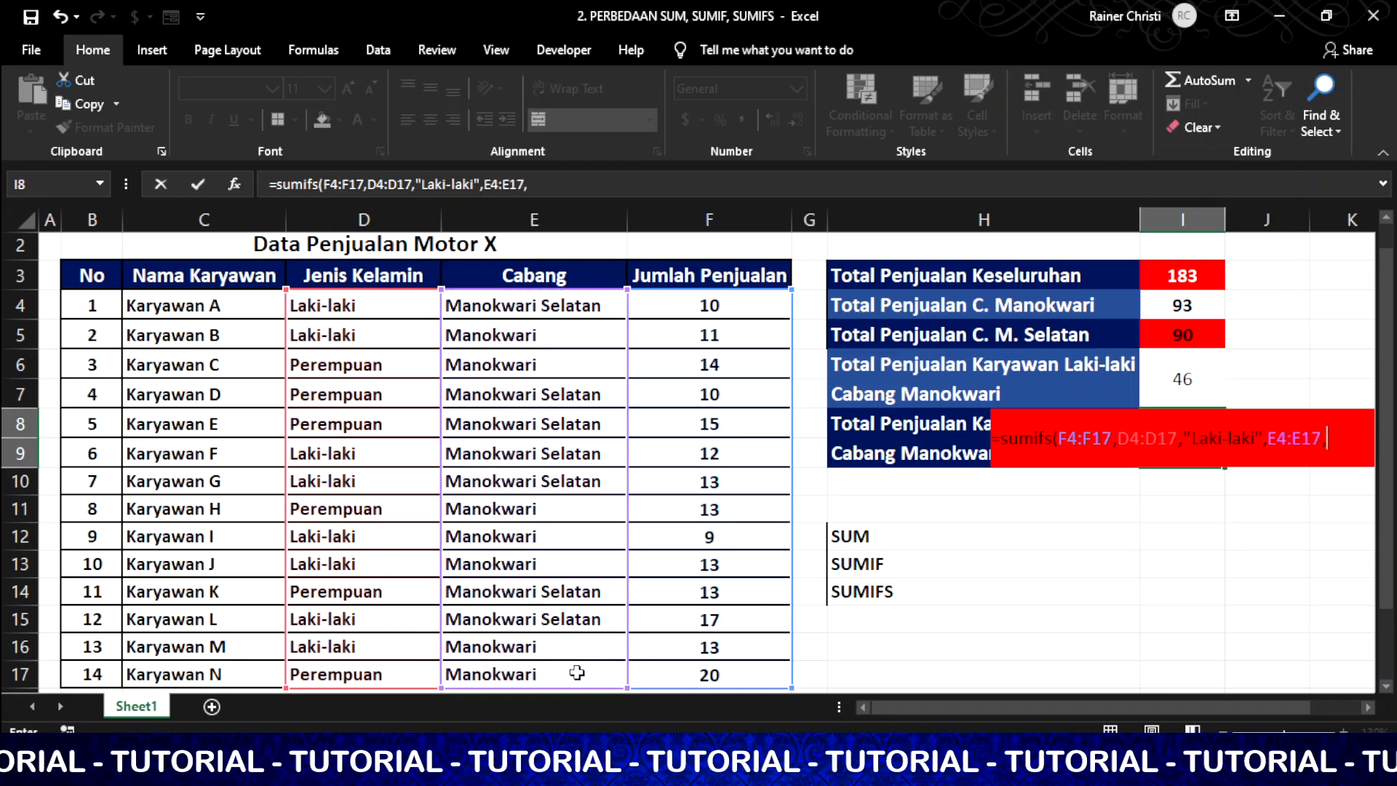
{"action": "type", "text": "\""}
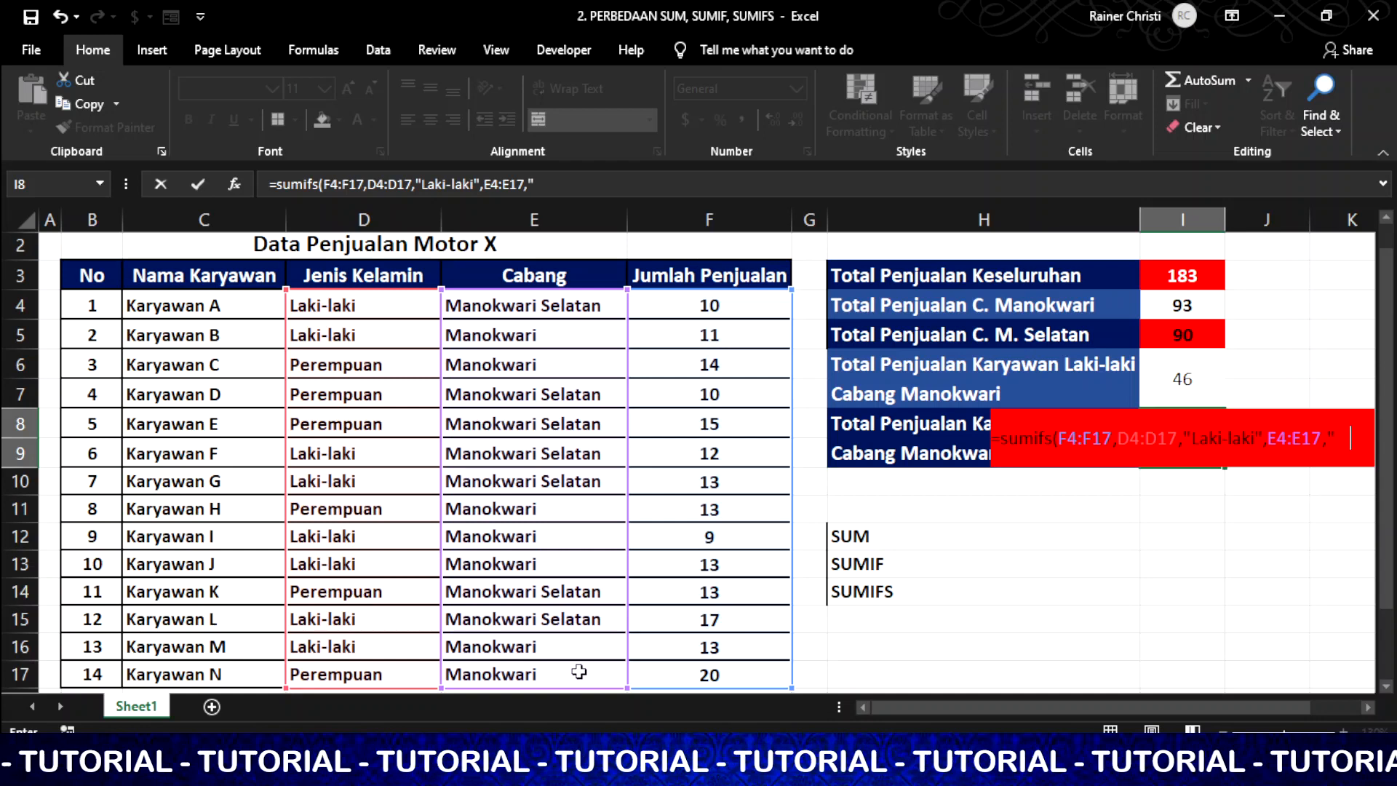
{"action": "type", "text": "manokwari"}
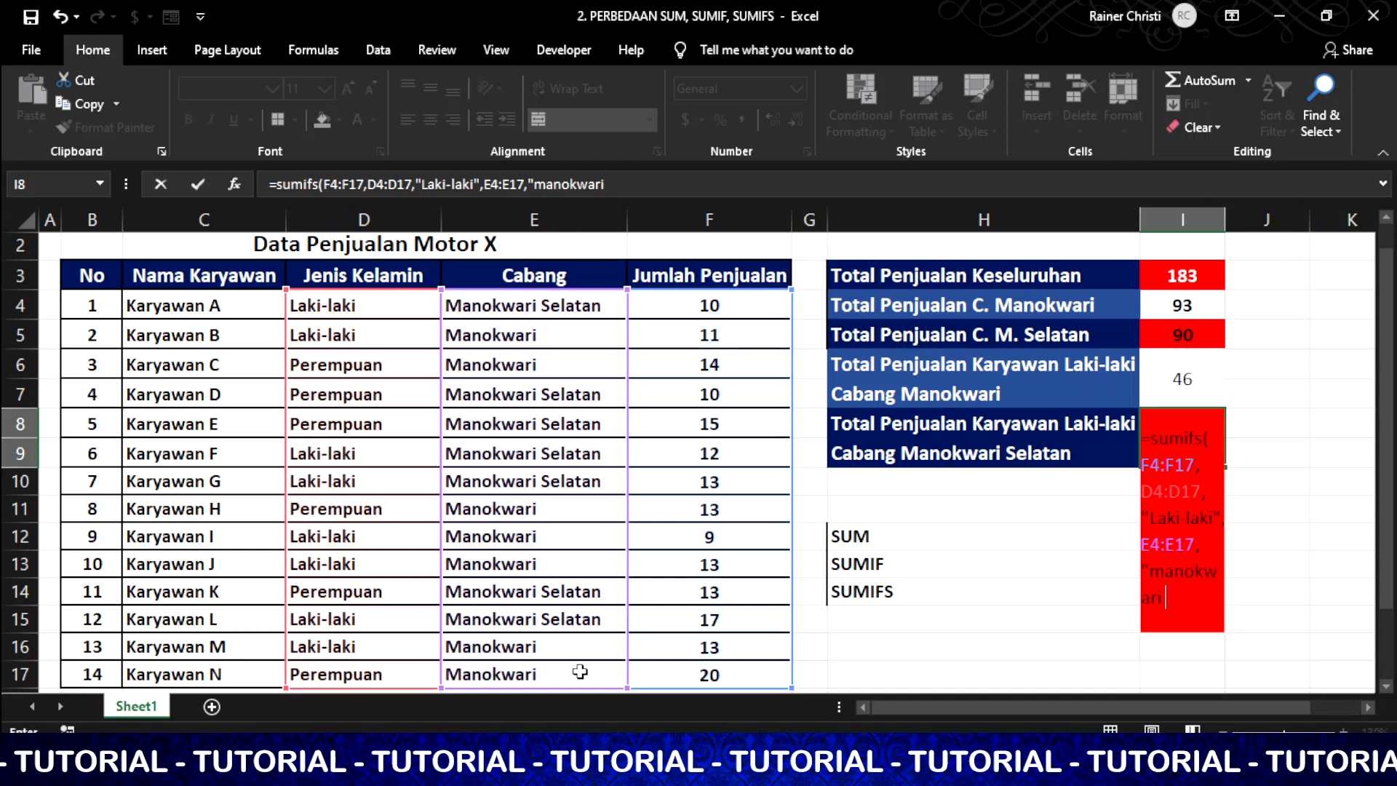
{"action": "type", "text": " Selat "}
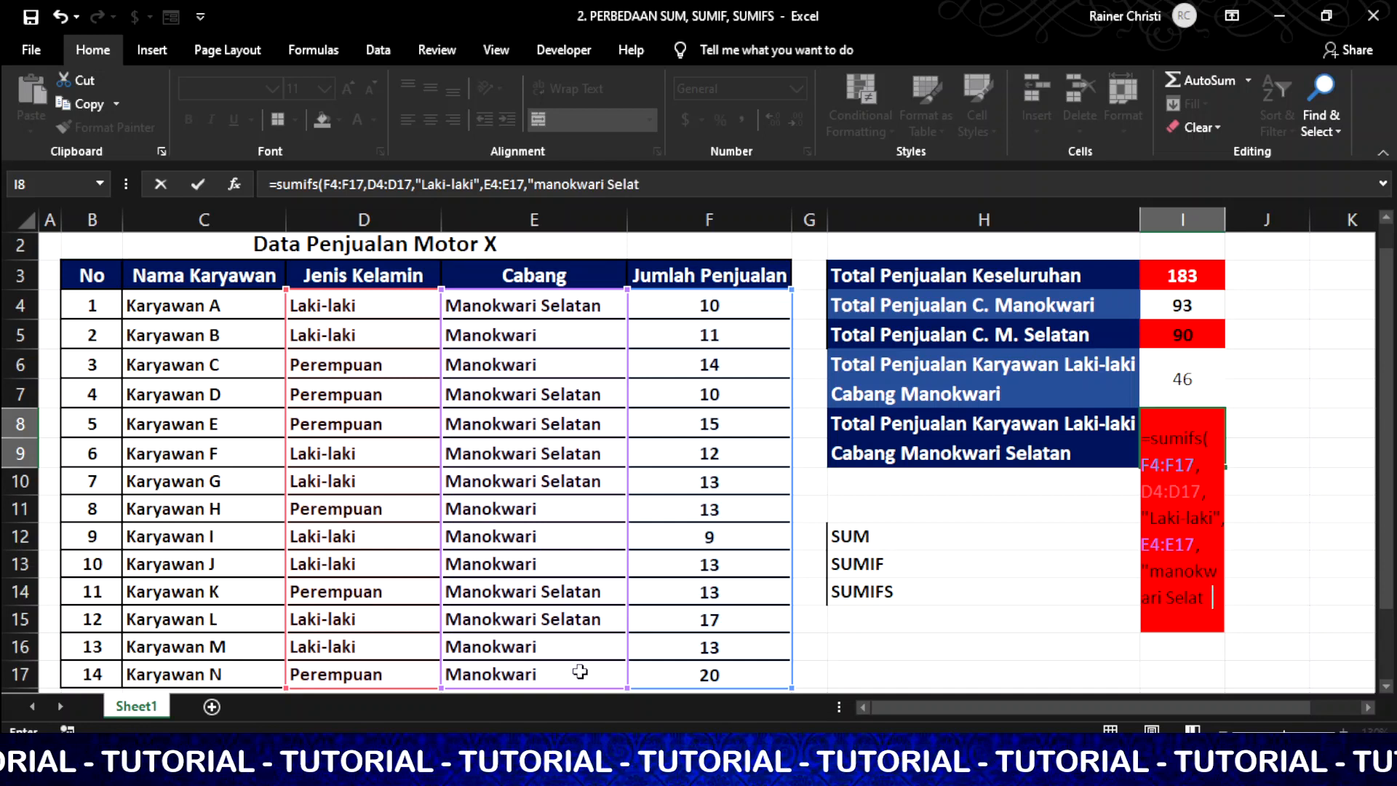
{"action": "type", "text": "n\"("}
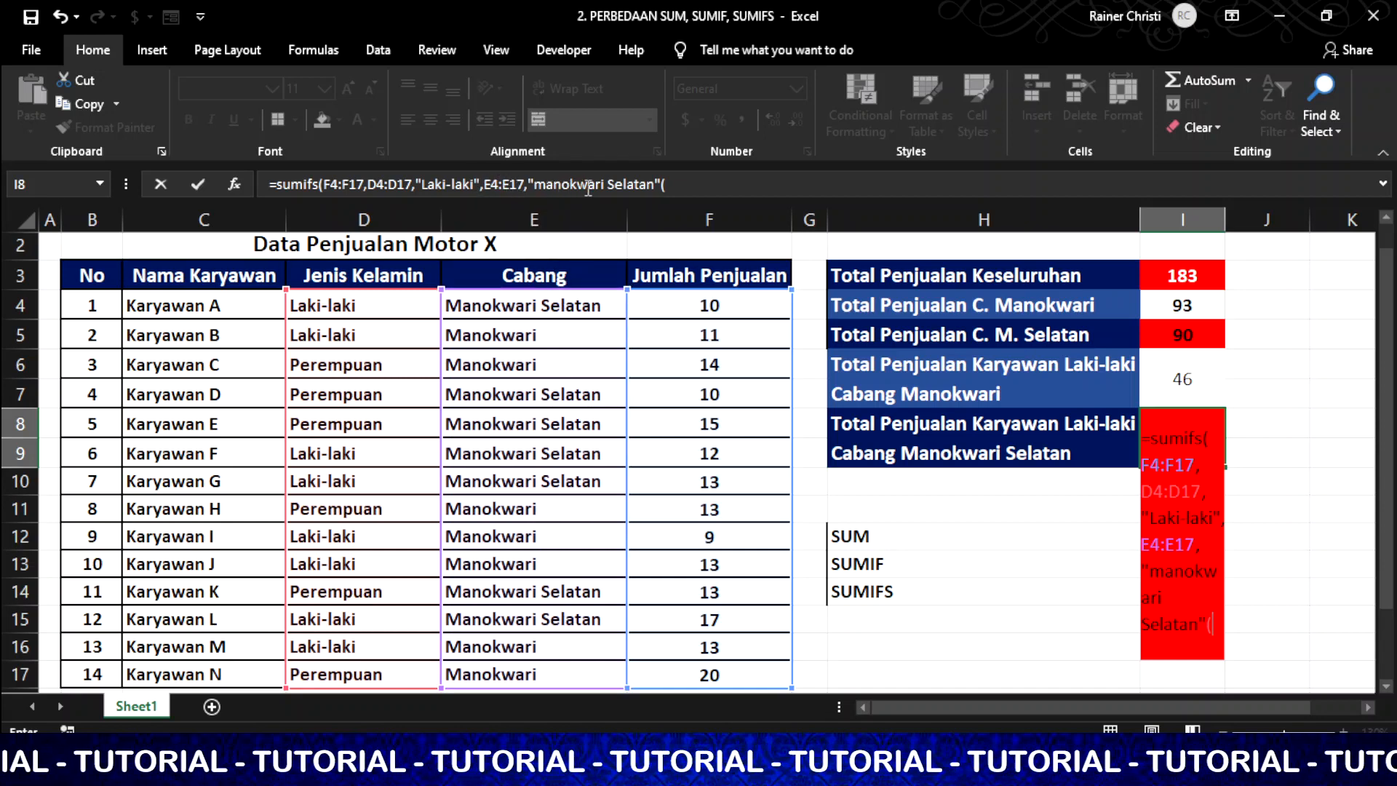
{"action": "left_click", "coordinate": [730, 179]}
{"action": "key", "text": "BackSpace"}
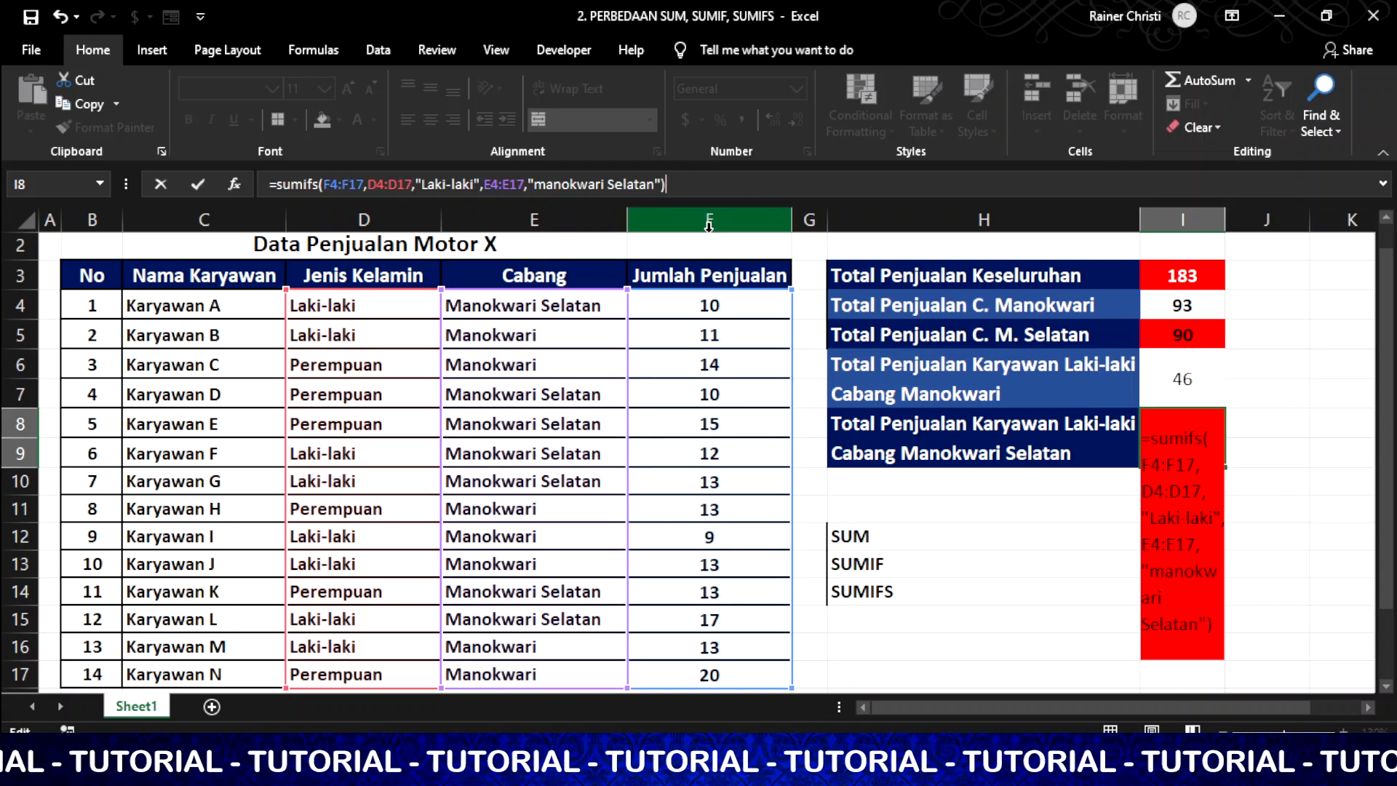
{"action": "key", "text": "Return"}
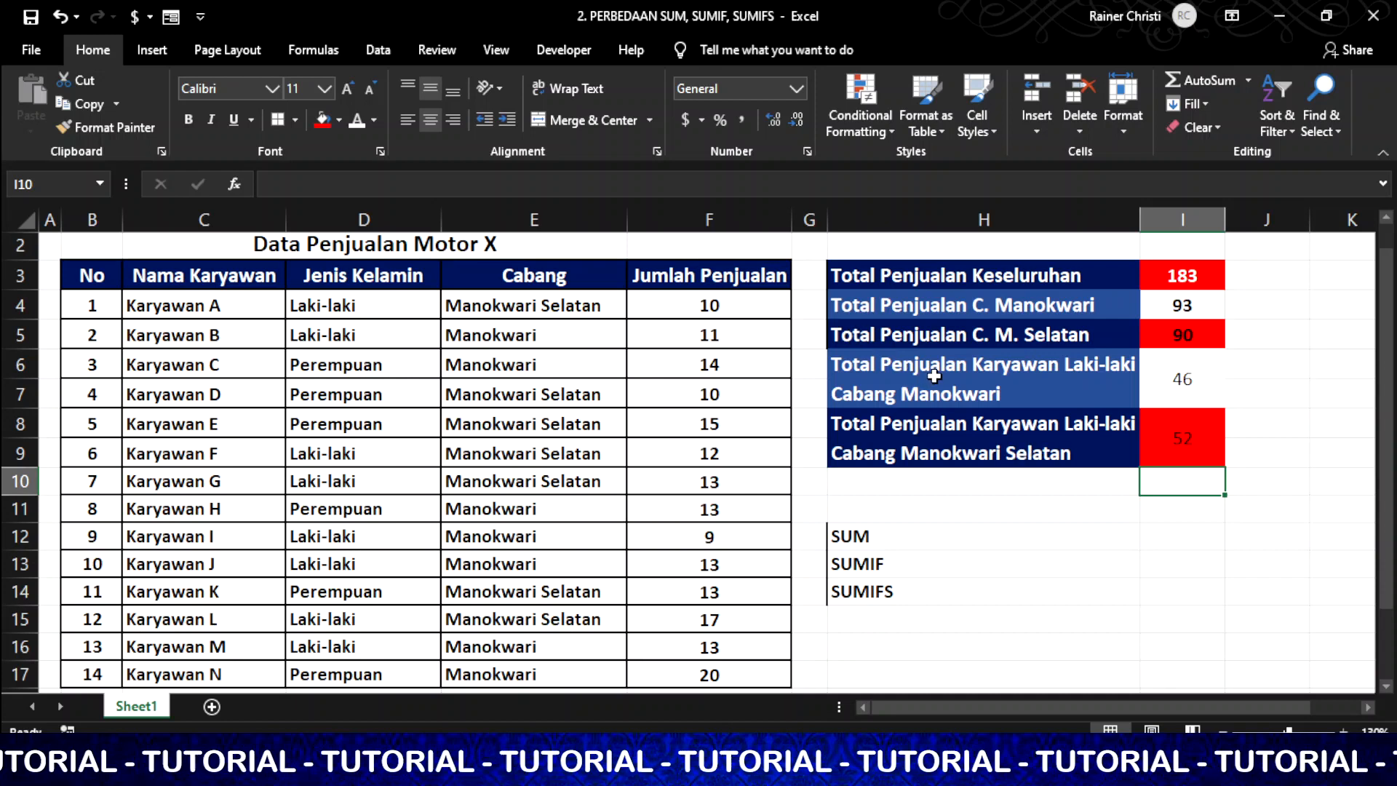
{"action": "left_click", "coordinate": [1017, 481]}
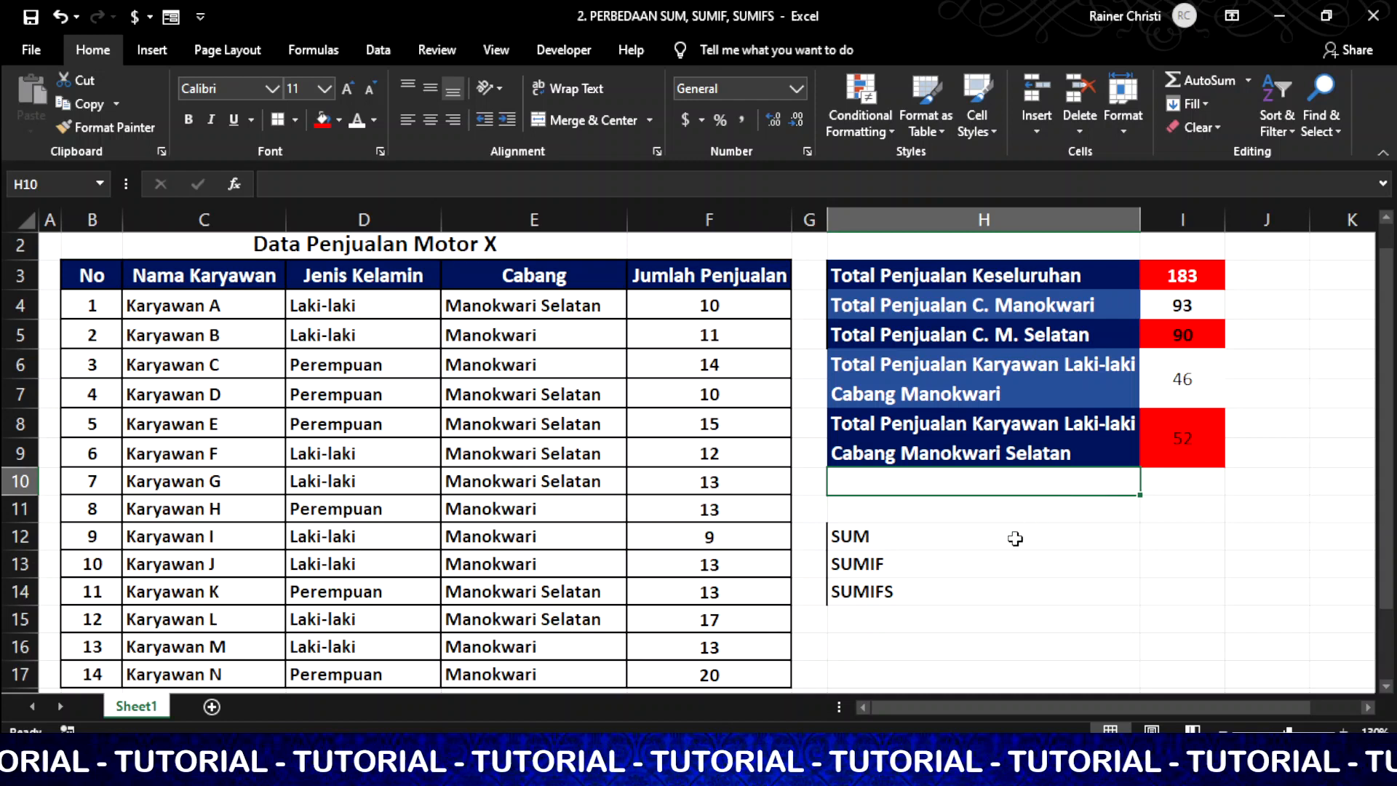
{"action": "key", "text": "Down"}
{"action": "key", "text": "Down"}
{"action": "key", "text": "Down"}
{"action": "key", "text": "Down"}
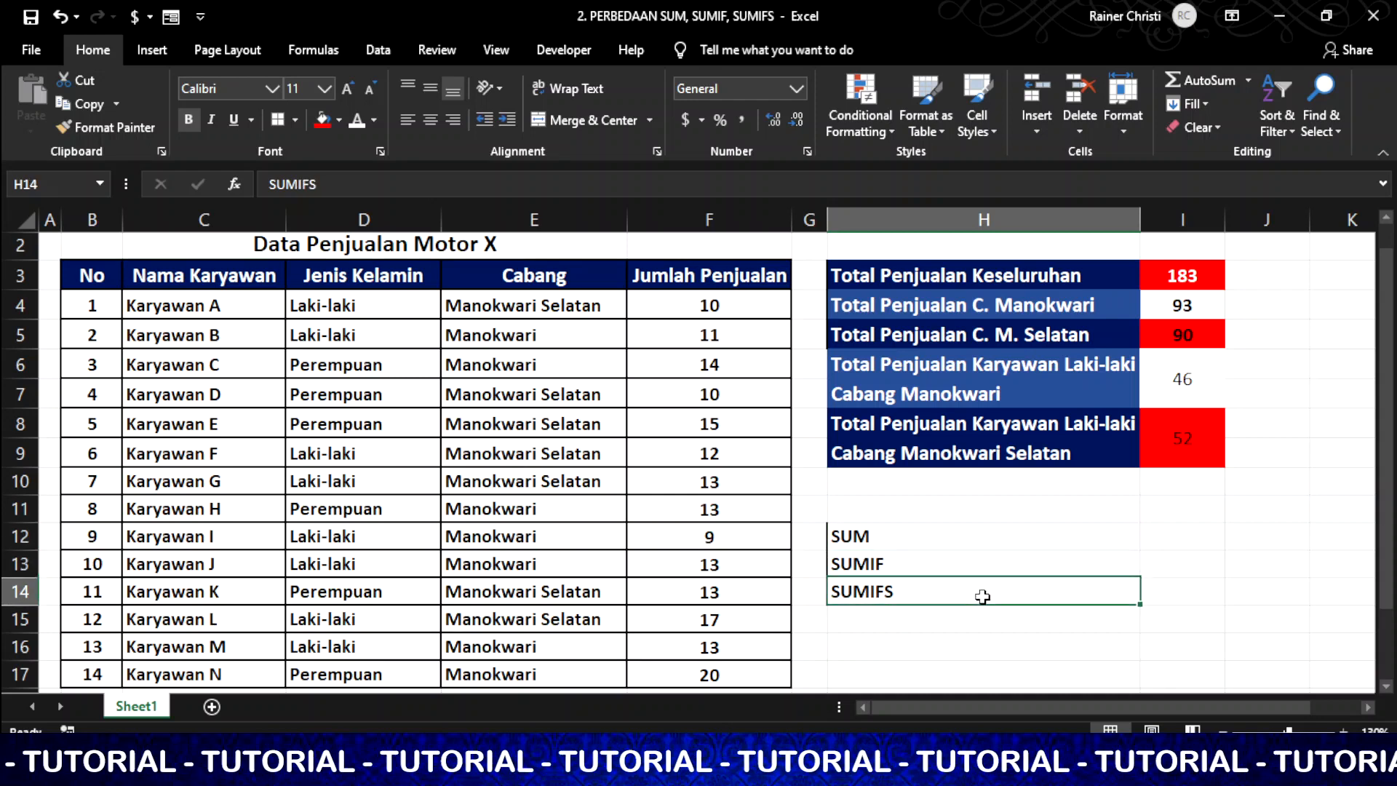
{"action": "left_click", "coordinate": [960, 542]}
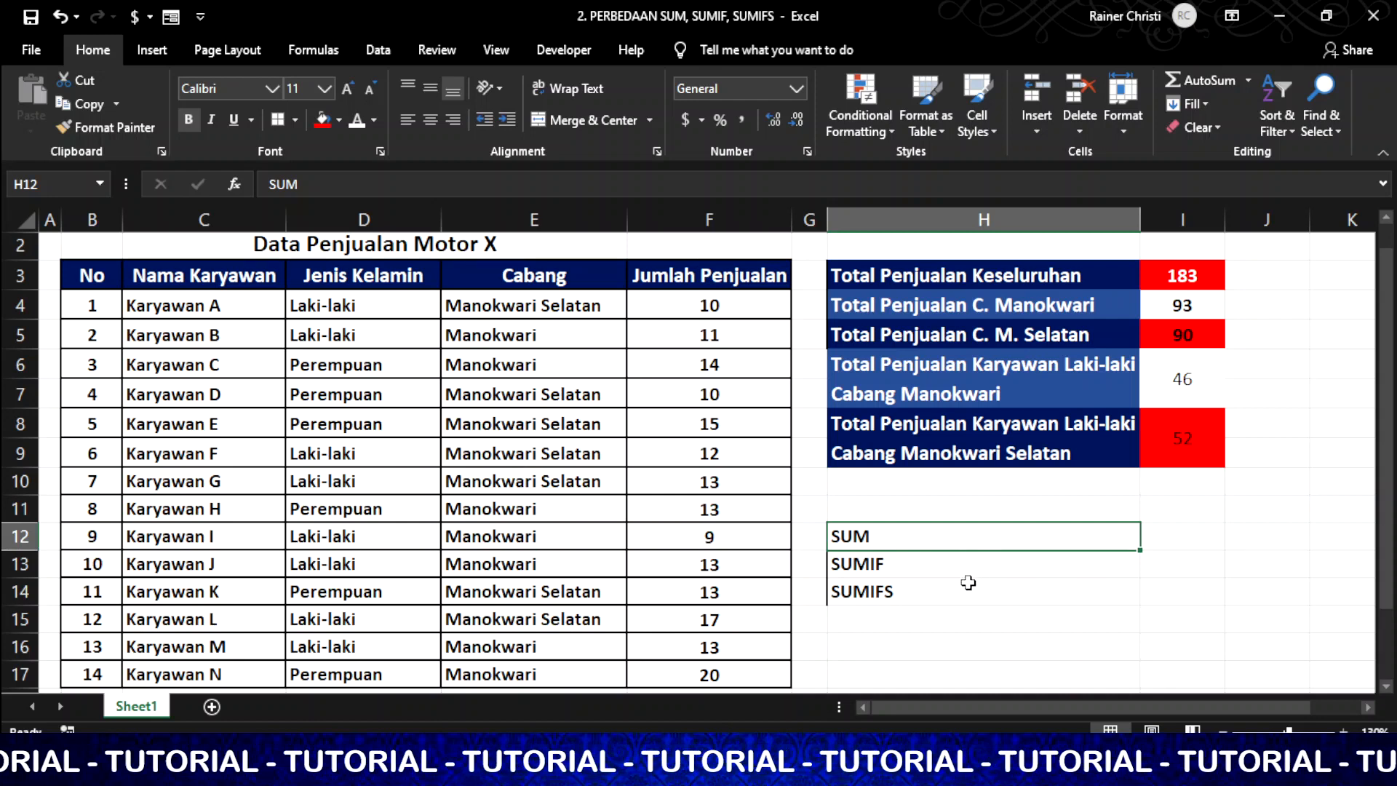
{"action": "left_click", "coordinate": [964, 572]}
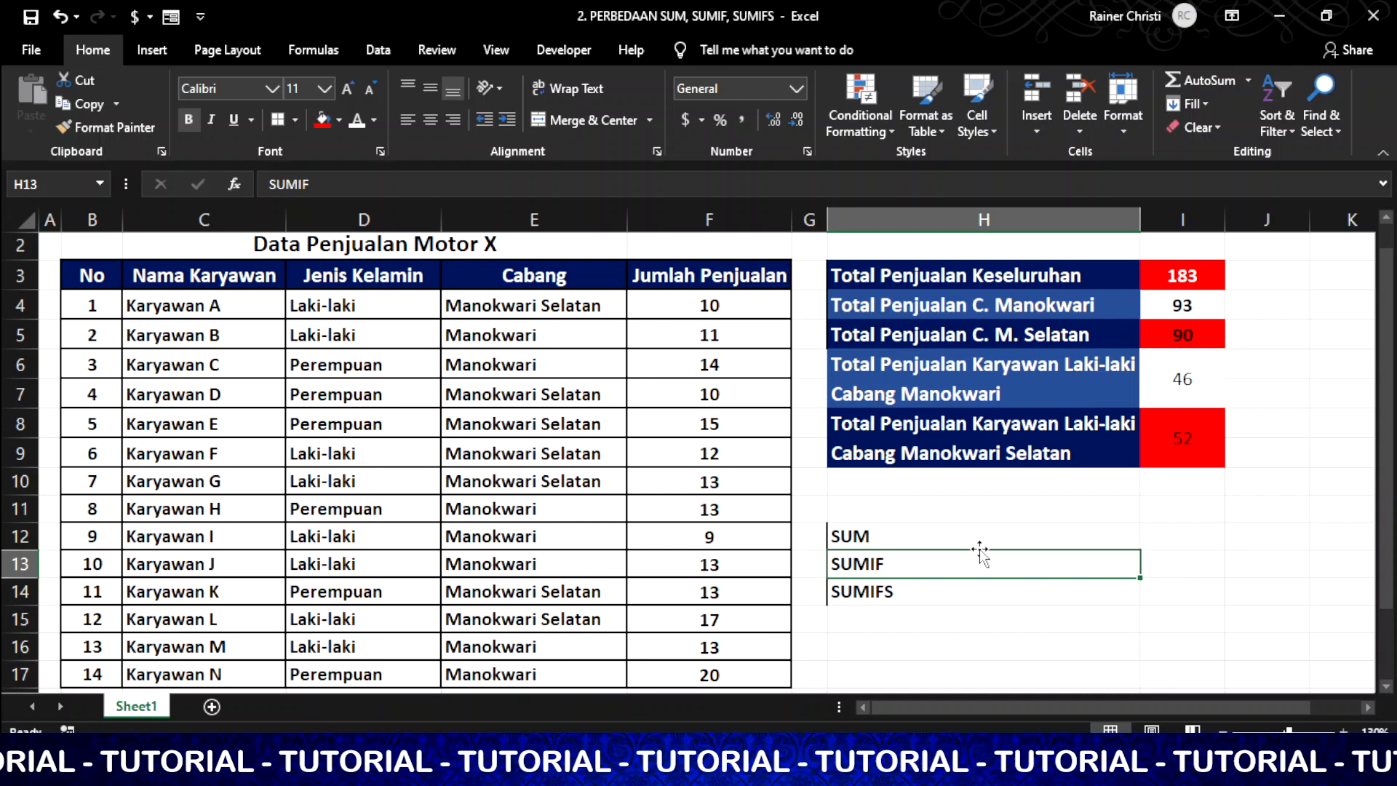
{"action": "left_click", "coordinate": [980, 596]}
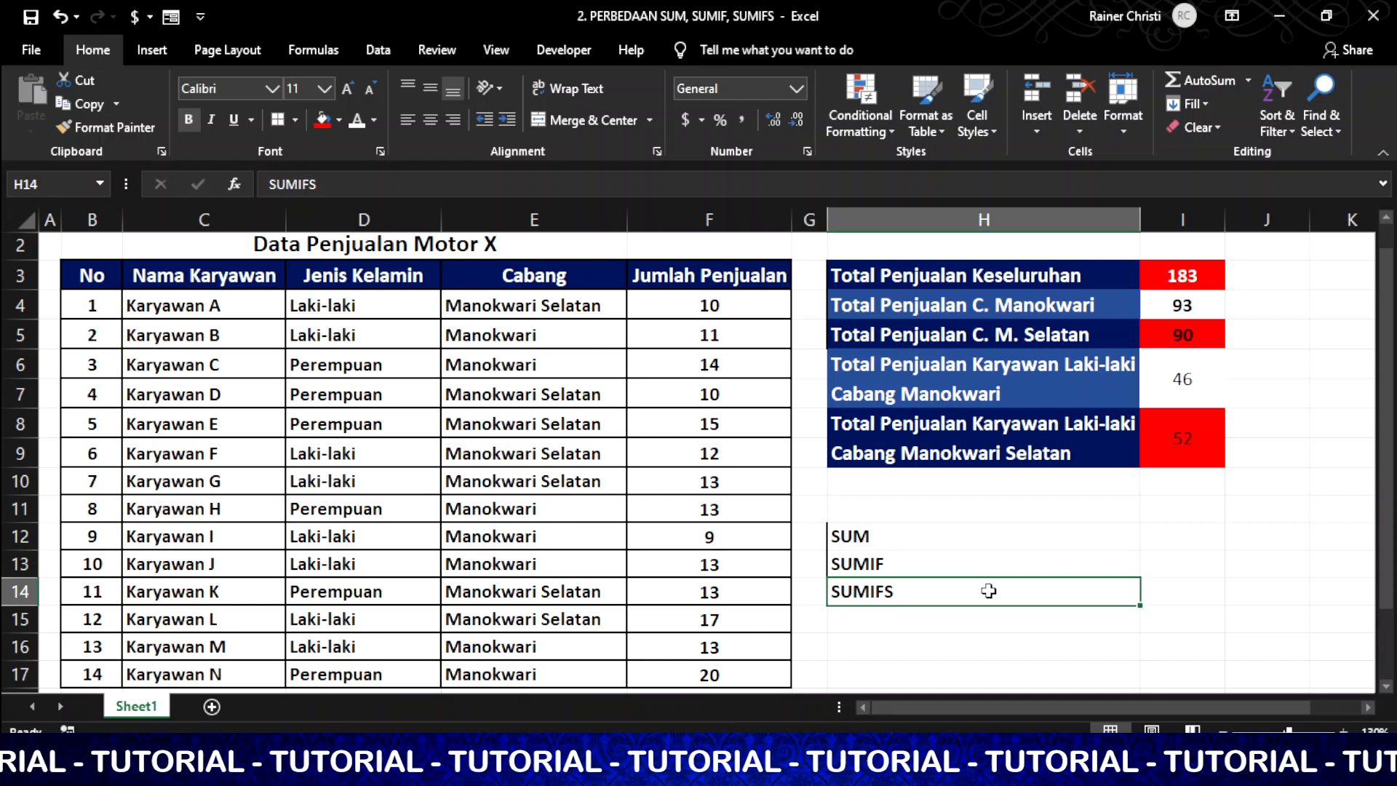
{"action": "left_click", "coordinate": [975, 770]}
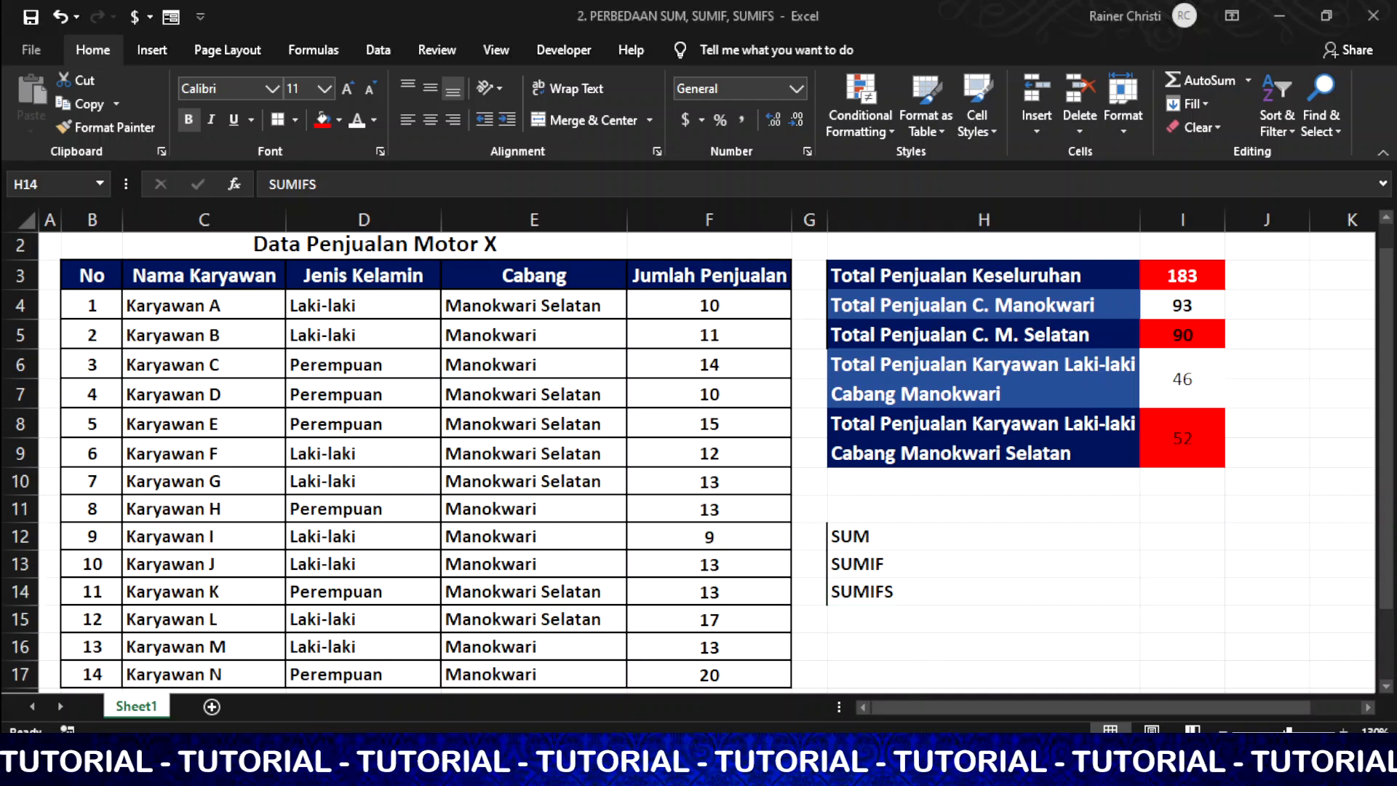